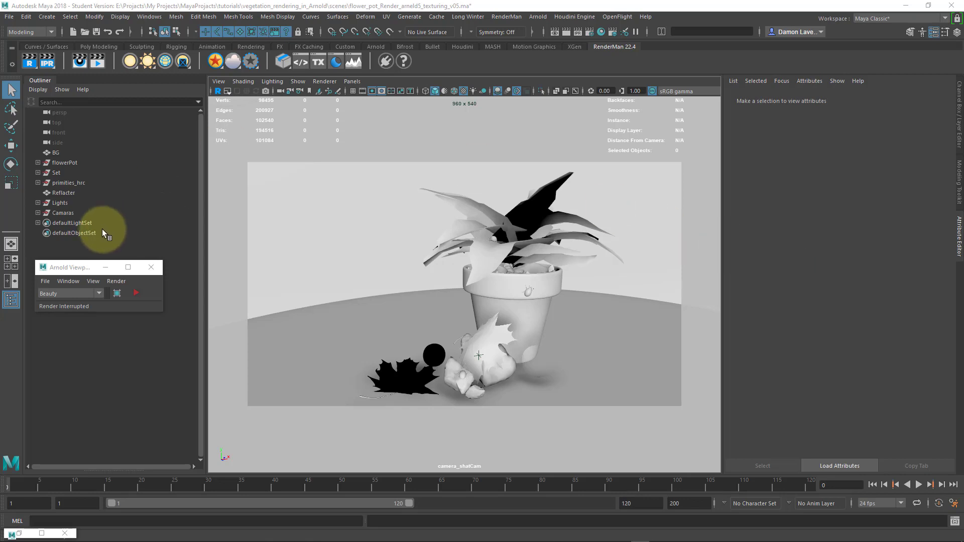
left_click(137, 293)
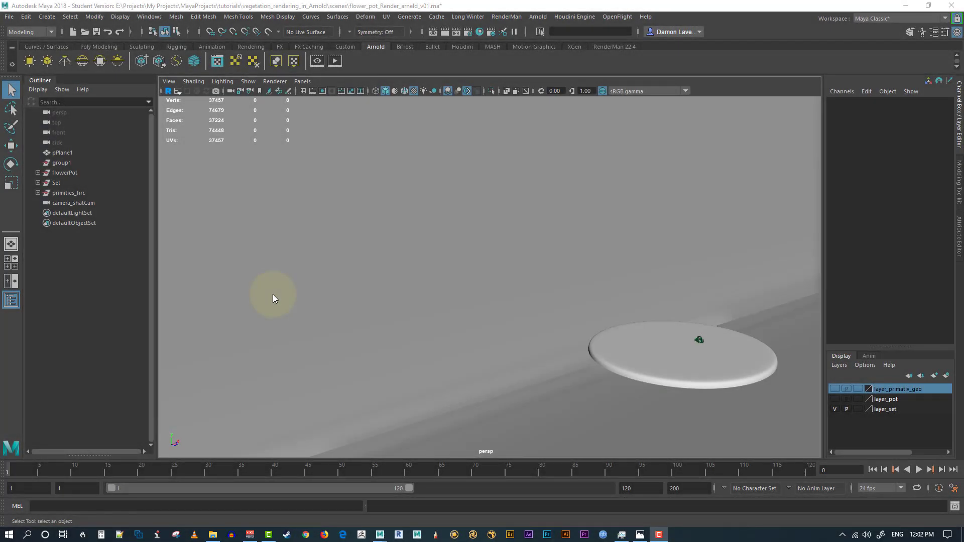
left_click(538, 17)
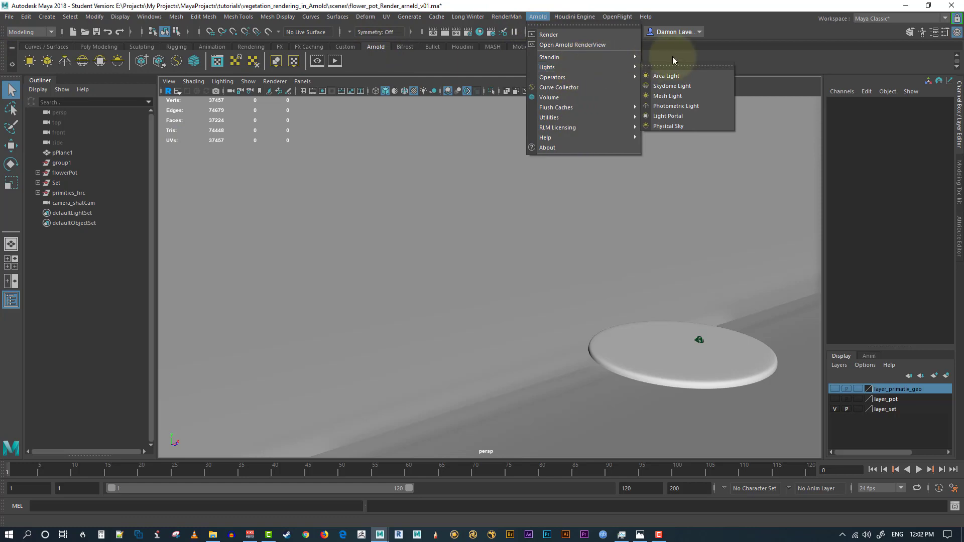
mouse_move(630, 69)
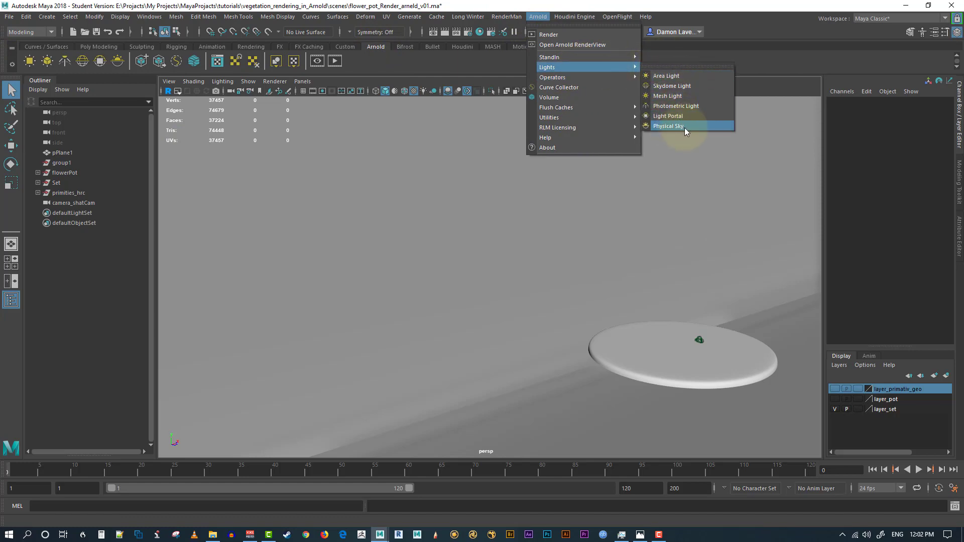
mouse_move(635, 128)
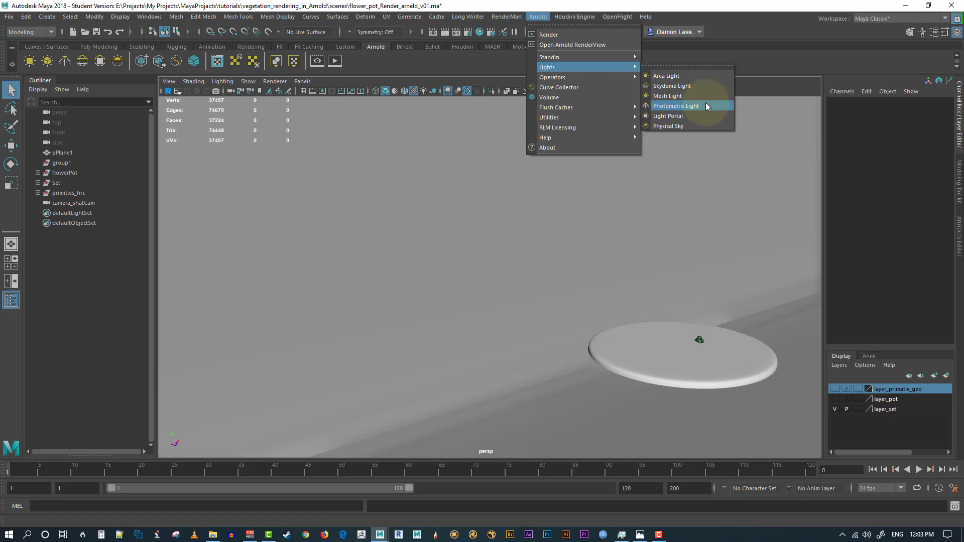
Step: Set the layer_set display layer to reference mode and add the large backdrop plane to that layer
left_click(450, 215)
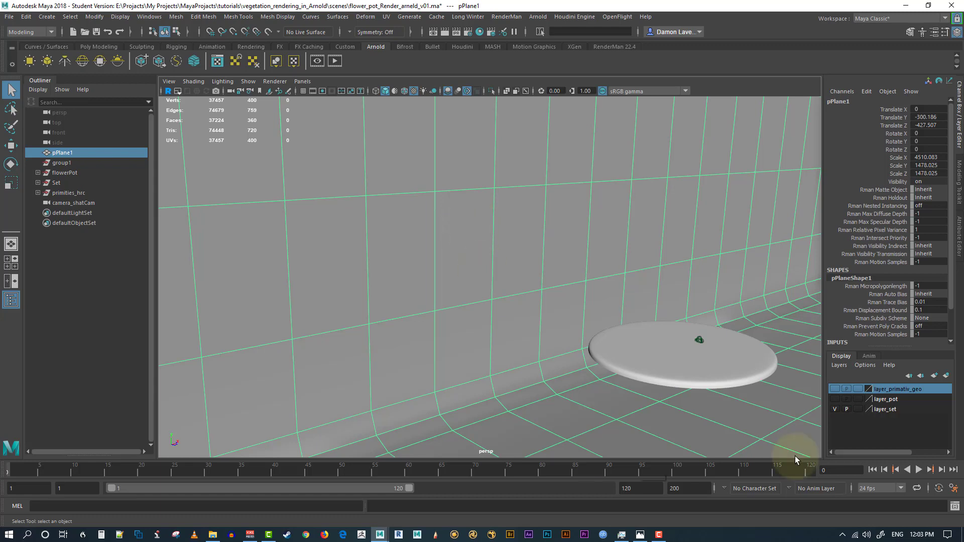
left_click(857, 409)
left_click(857, 409)
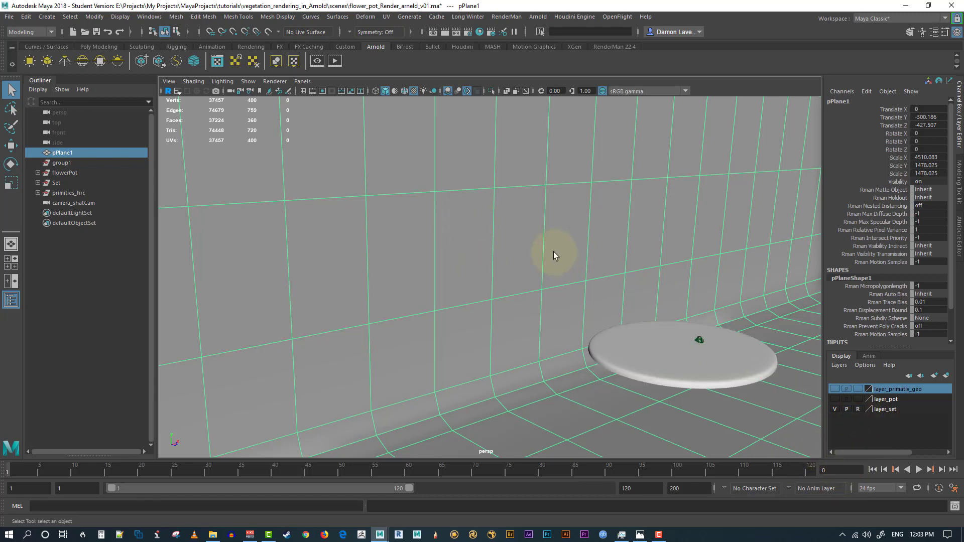
right_click(881, 406)
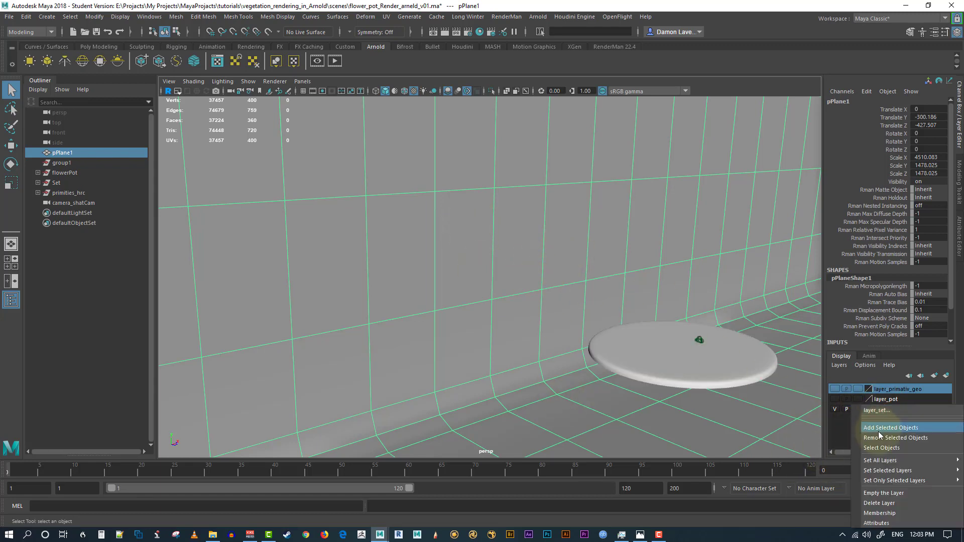
left_click(877, 426)
left_click(450, 268)
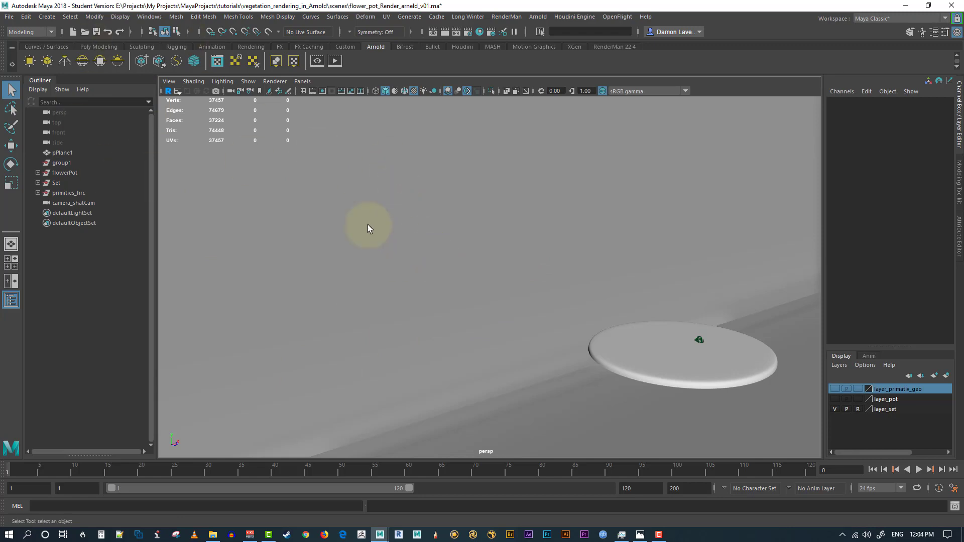
Step: Detach the list of light types as a floating window, create a standard Maya spot light and scale it uniformly to about 7.3
left_click(44, 17)
mouse_move(124, 74)
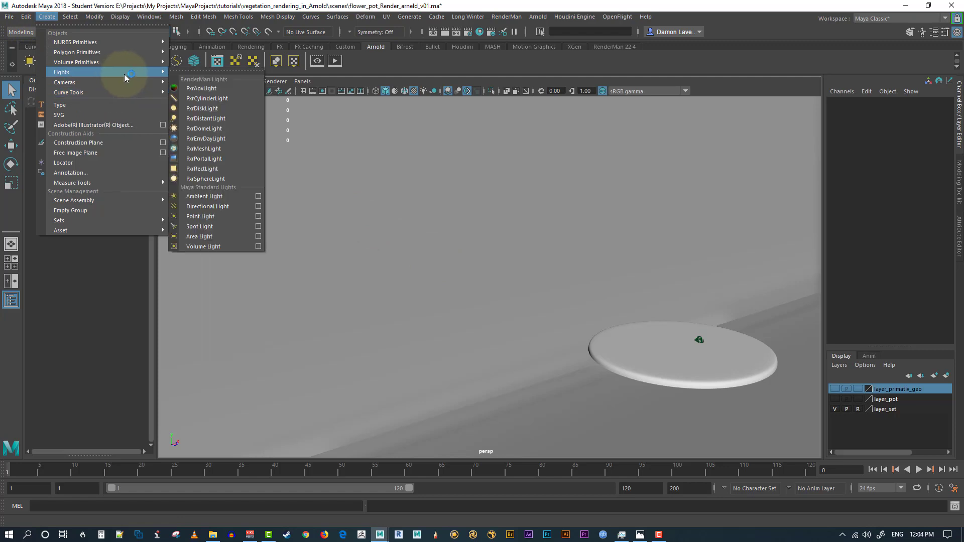
left_click(188, 71)
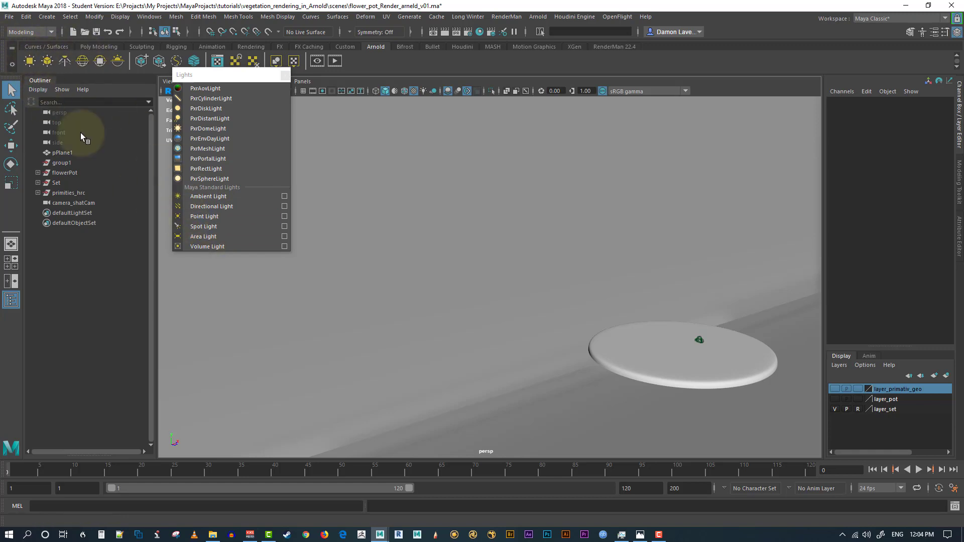
left_click(216, 229)
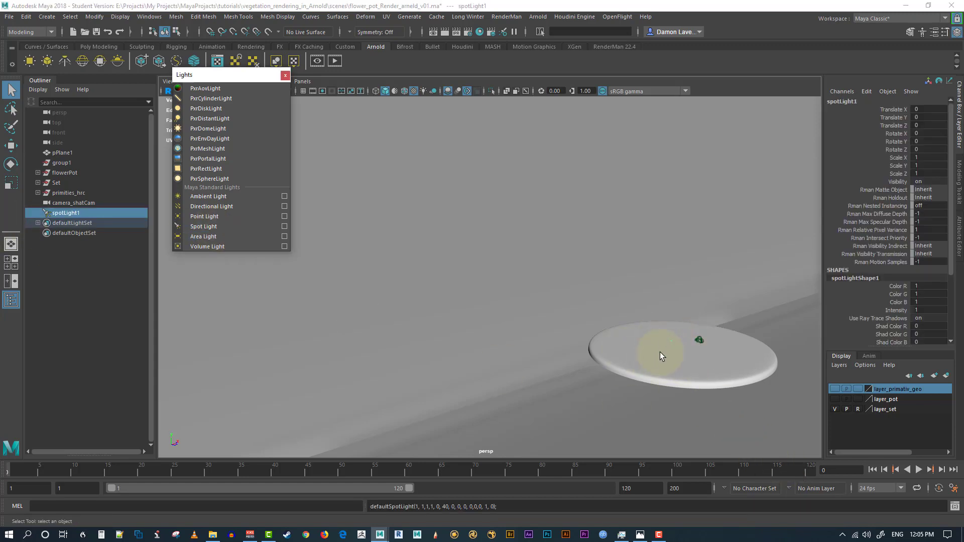
key("r")
left_click_drag(672, 345, 679, 345)
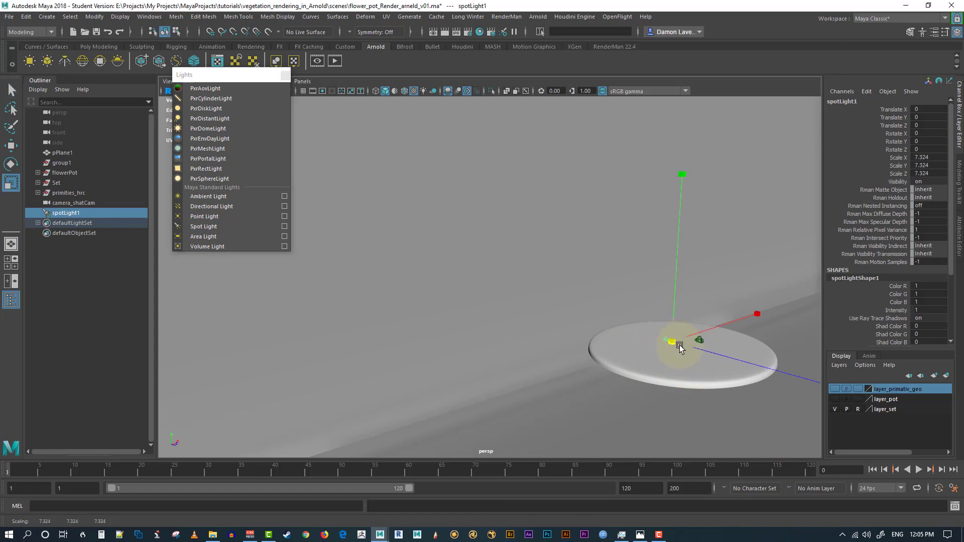
Step: Move the spot light to about 90 in Y and about -287 in Z, away from the round platform
key("w")
left_click_drag(680, 305, 664, 254)
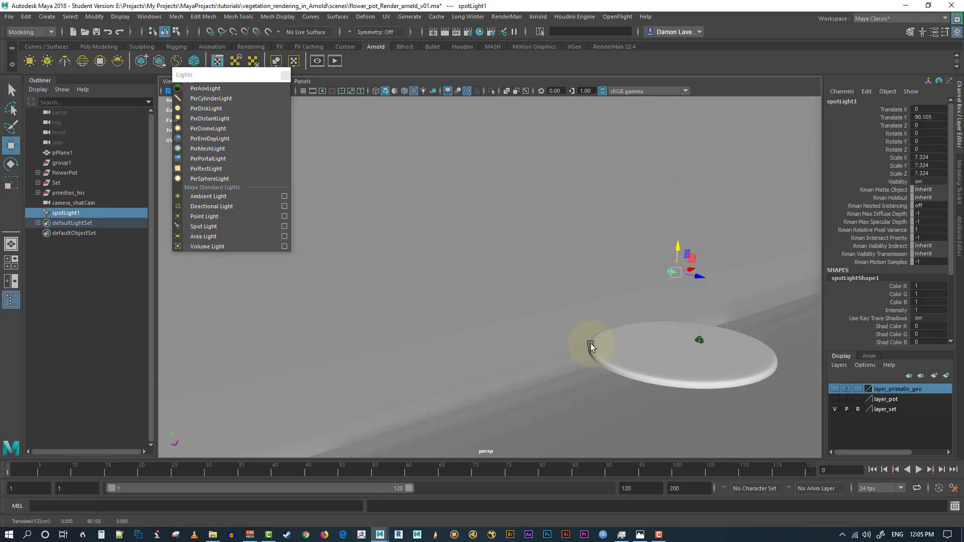
left_click_drag(591, 344, 638, 353, "alt")
scroll(638, 353, "up", 2)
middle_click_drag(639, 352, 654, 387, "alt")
left_click_drag(690, 301, 471, 285)
middle_click_drag(430, 303, 577, 347, "alt")
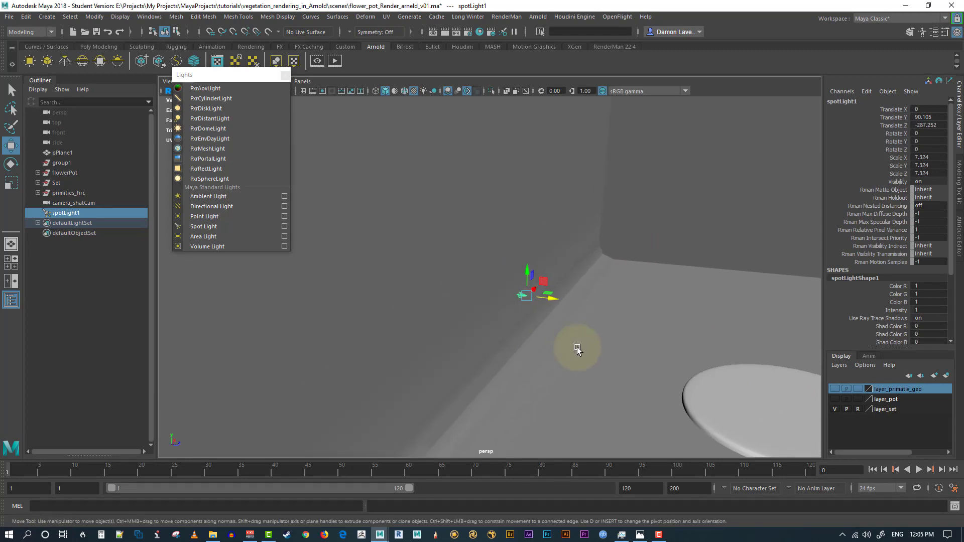
Step: Light the viewport with all scene lights and frame the spot light together with the circle it casts on the backdrop
key("7")
left_click_drag(657, 377, 574, 249, "alt")
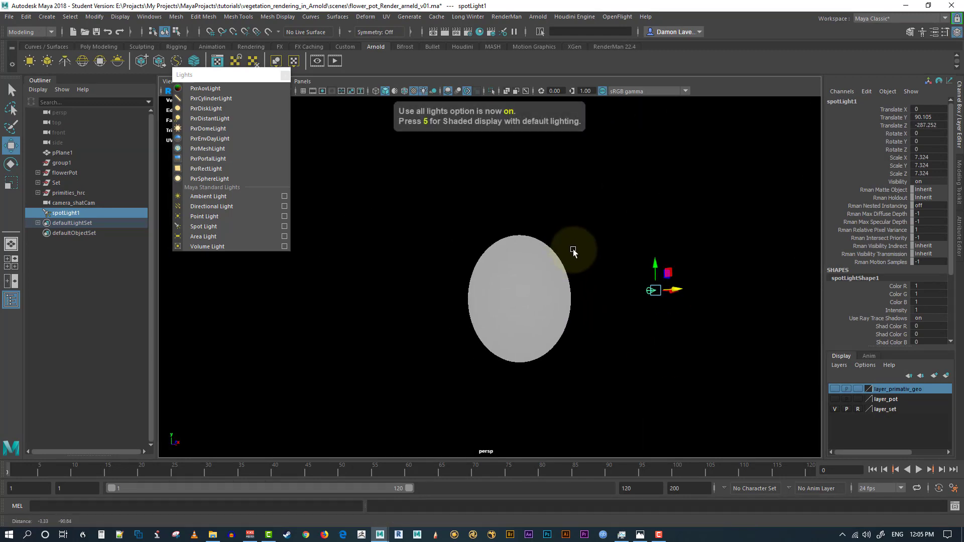
right_click_drag(573, 249, 650, 324, "alt")
left_click_drag(650, 323, 633, 340, "alt")
middle_click_drag(634, 341, 568, 338, "alt")
right_click_drag(568, 339, 501, 335, "alt")
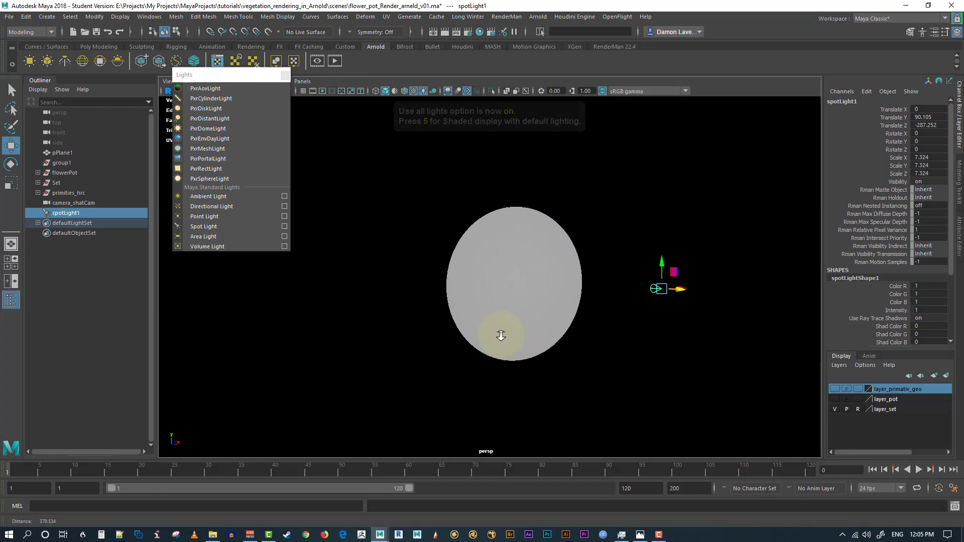
Step: Set the spot light's cone angle to 52.6 and penumbra angle to -1.039, and expand its Arnold attributes
key("ctrl+a")
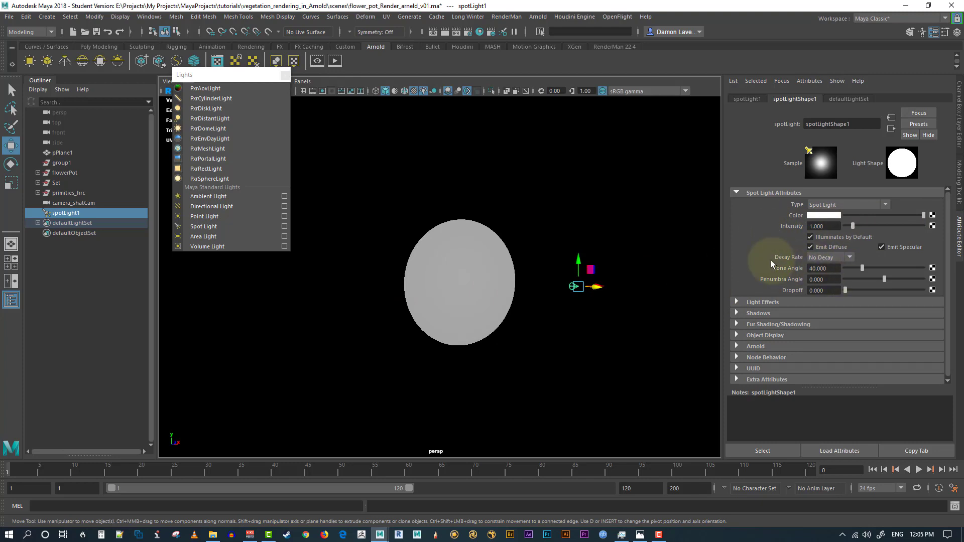
left_click(824, 258)
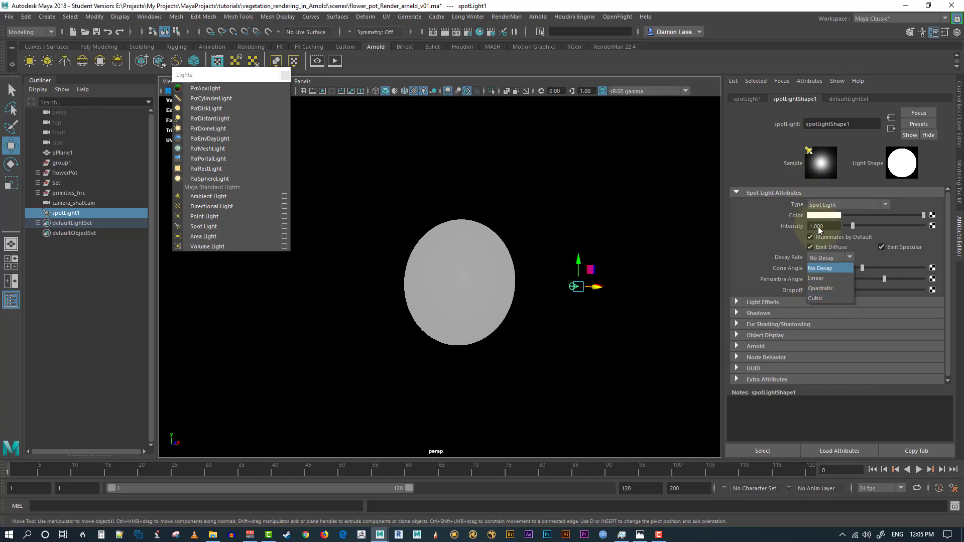
left_click(776, 222)
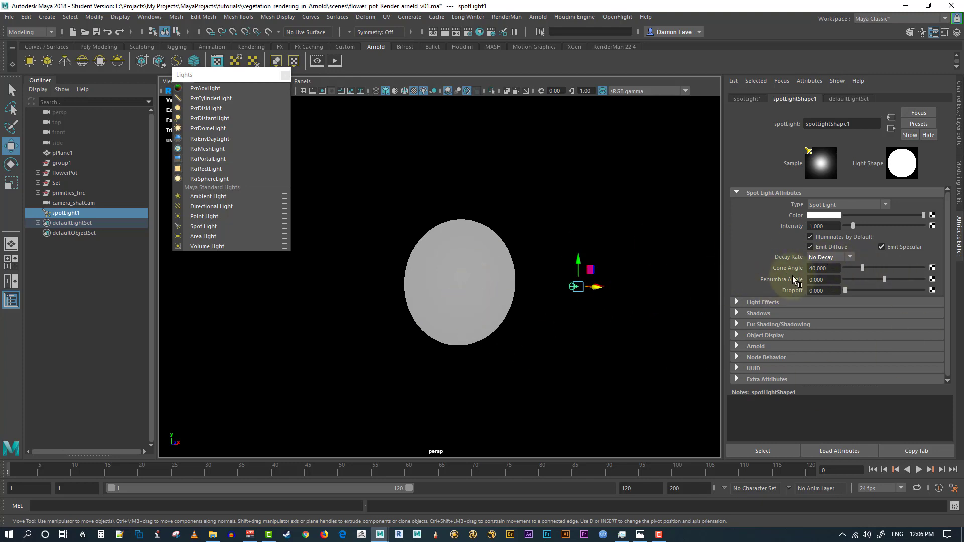
left_click_drag(864, 266, 829, 290)
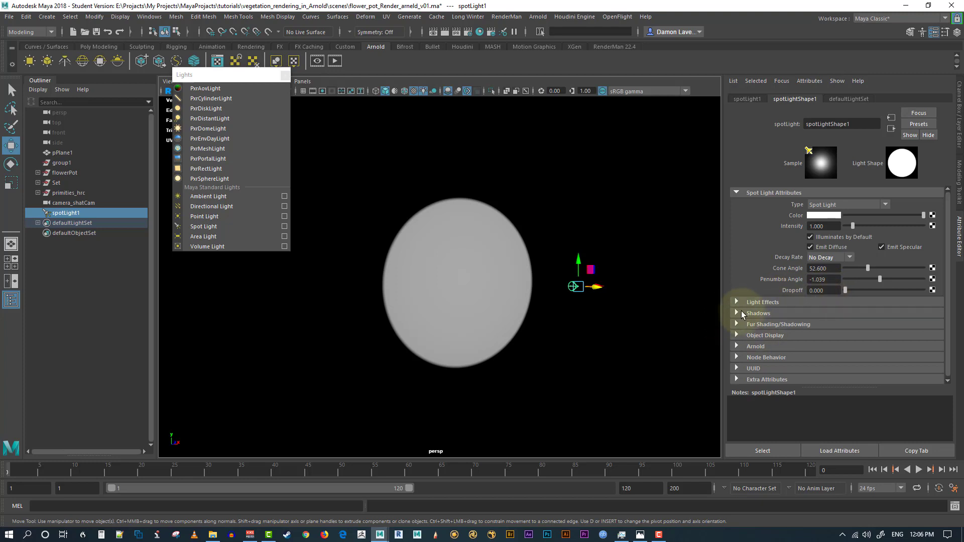
left_click(754, 347)
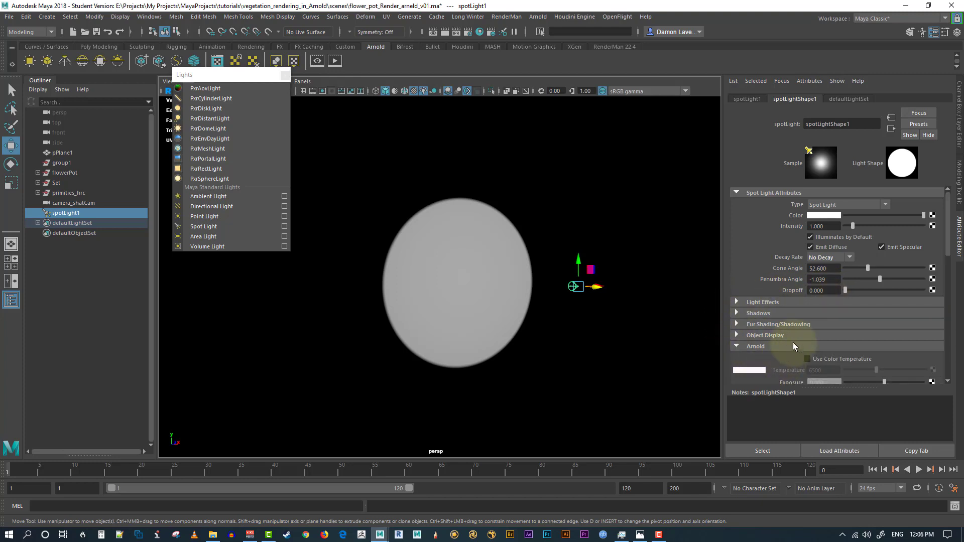
scroll(793, 342, "down", 3)
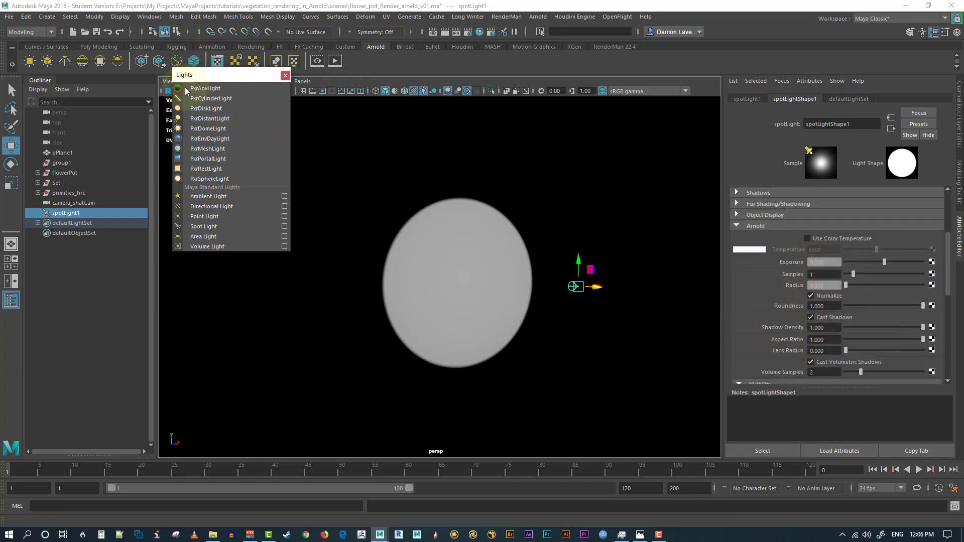
Step: Set the viewport's renderer to Arnold and close the floating list of light types
left_click_drag(185, 75, 74, 139)
left_click(268, 82)
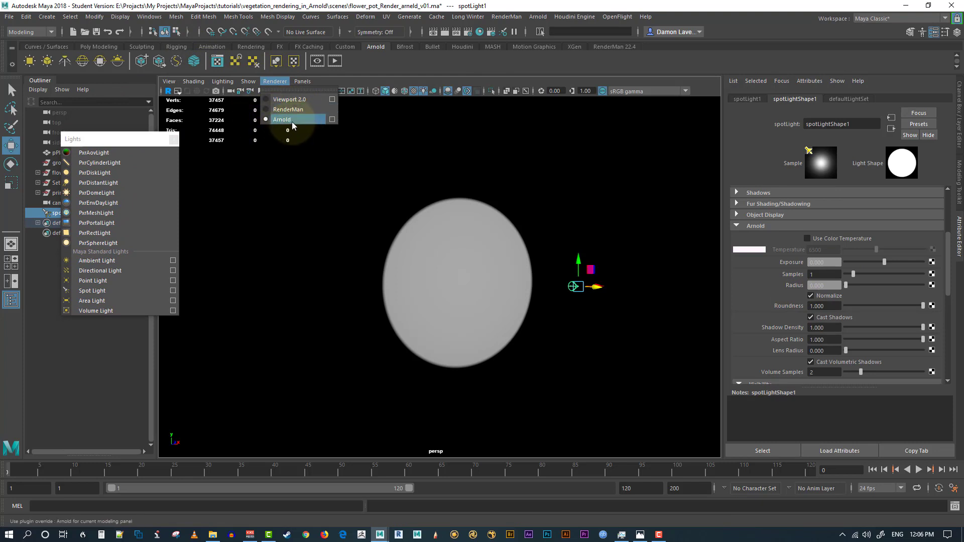
left_click(289, 120)
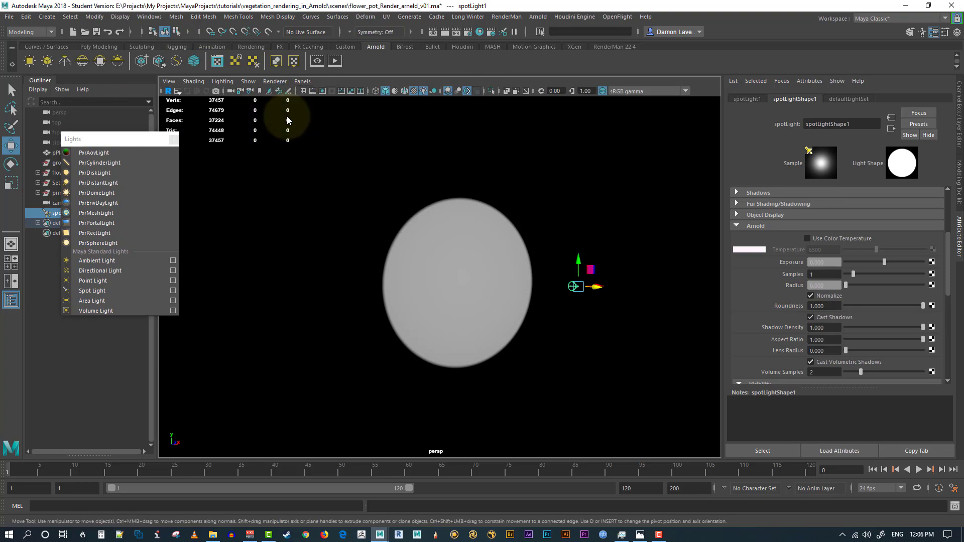
left_click(275, 82)
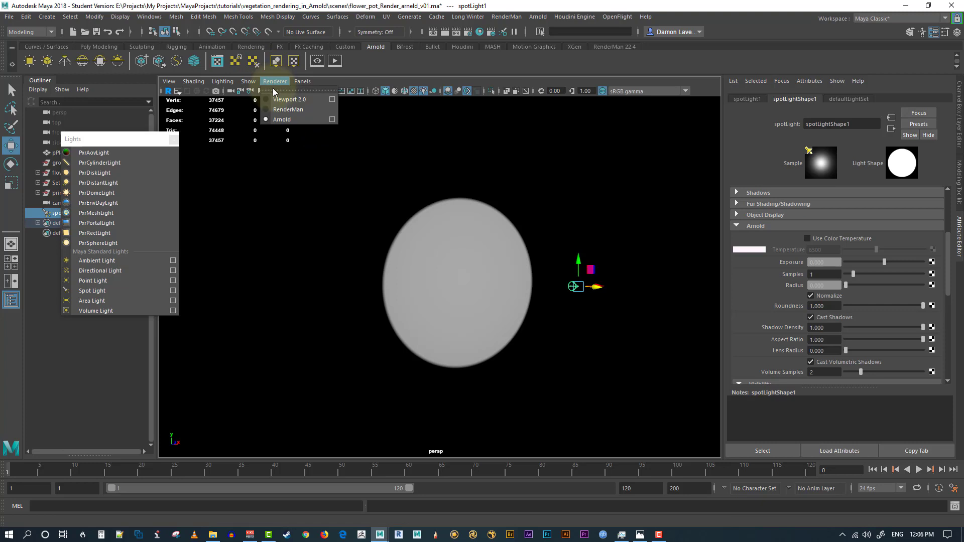
left_click(290, 121)
left_click_drag(151, 139, 626, 249)
left_click(629, 245)
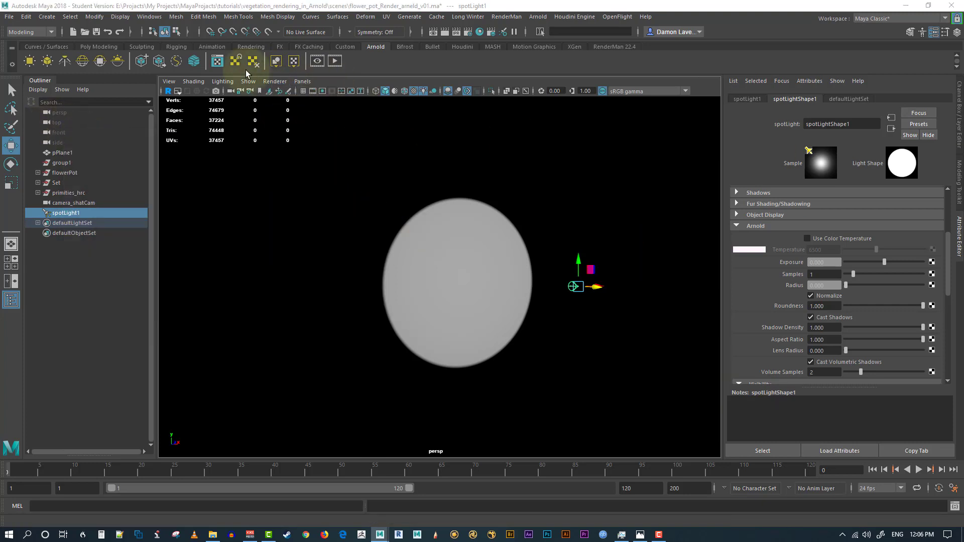
Step: Bring up the Arnold viewport render controls, place them clear of the view, and start rendering the perspective view
left_click(276, 81)
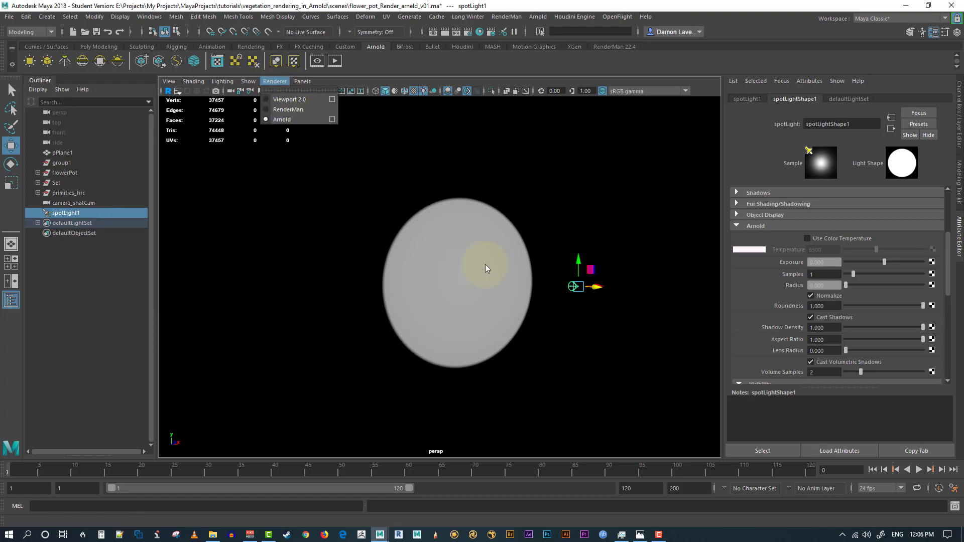
left_click(489, 236)
left_click(568, 286)
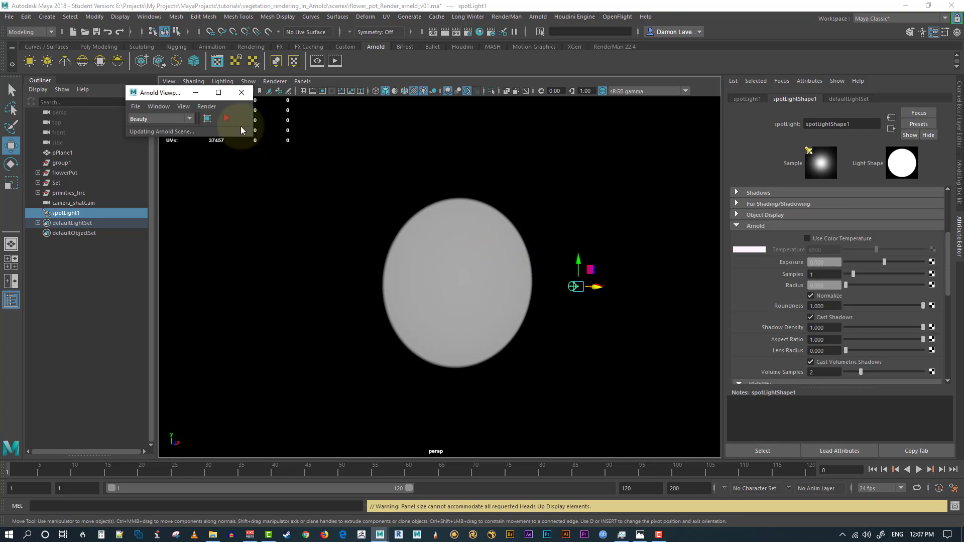
left_click_drag(162, 93, 163, 144)
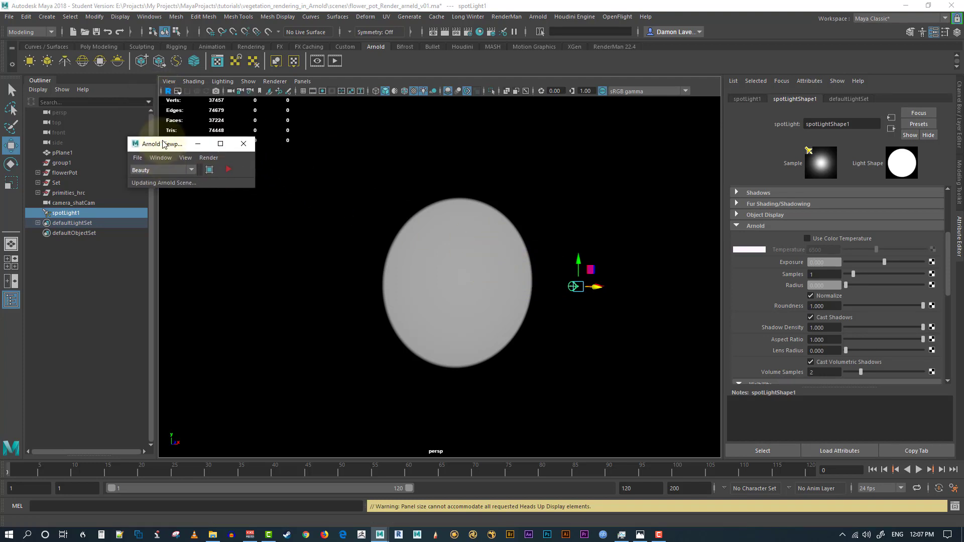
left_click(275, 81)
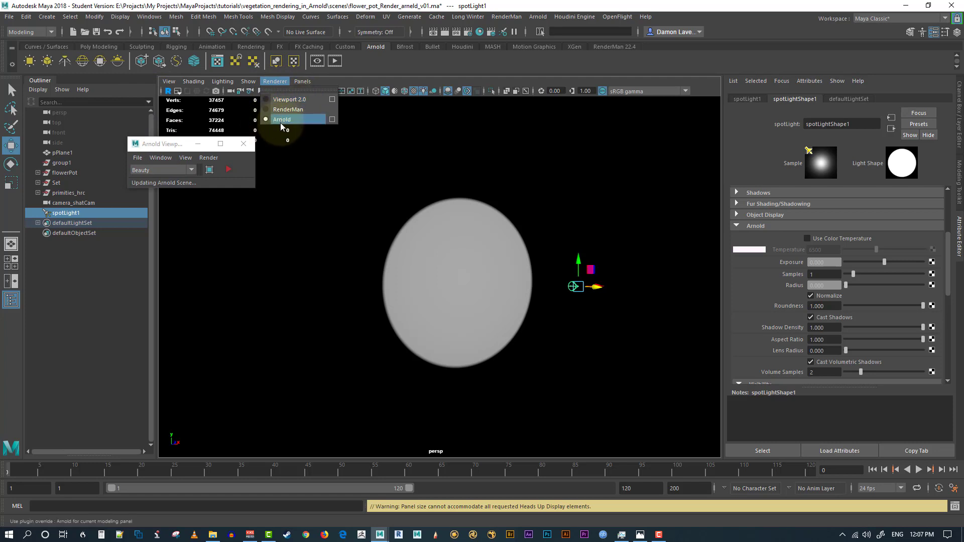
left_click(161, 142)
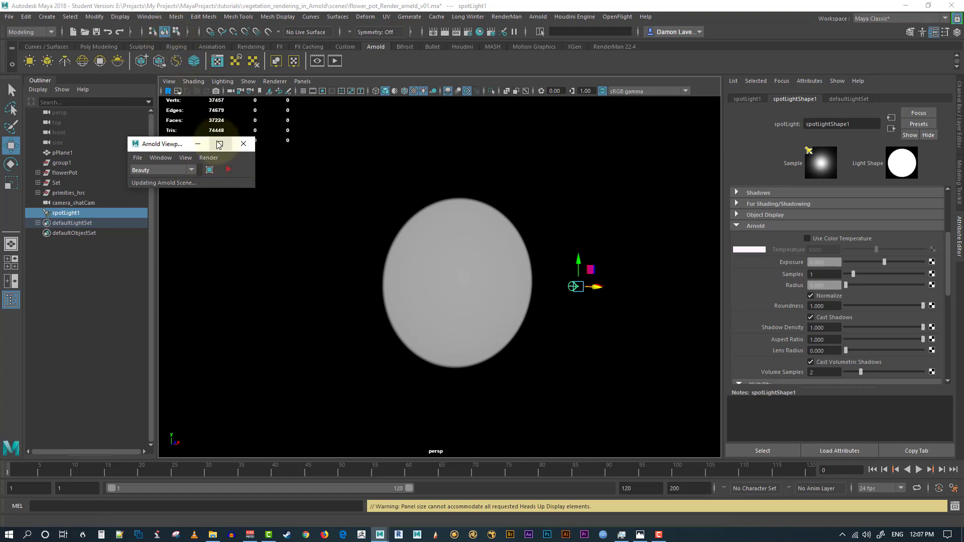
left_click_drag(176, 145, 174, 141)
left_click(225, 162)
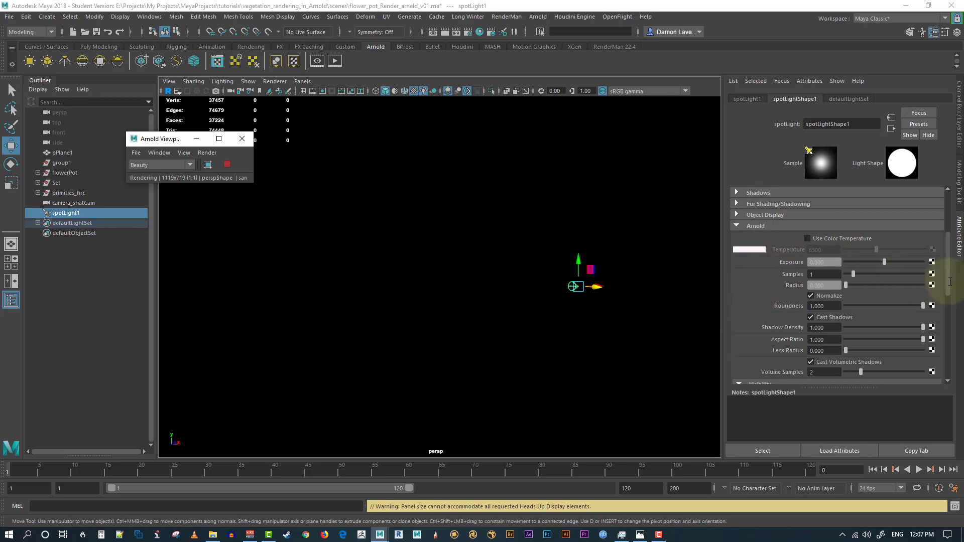
Step: Set the spot light's Arnold exposure first to 15 and then to 20
scroll(950, 281, "down", 5)
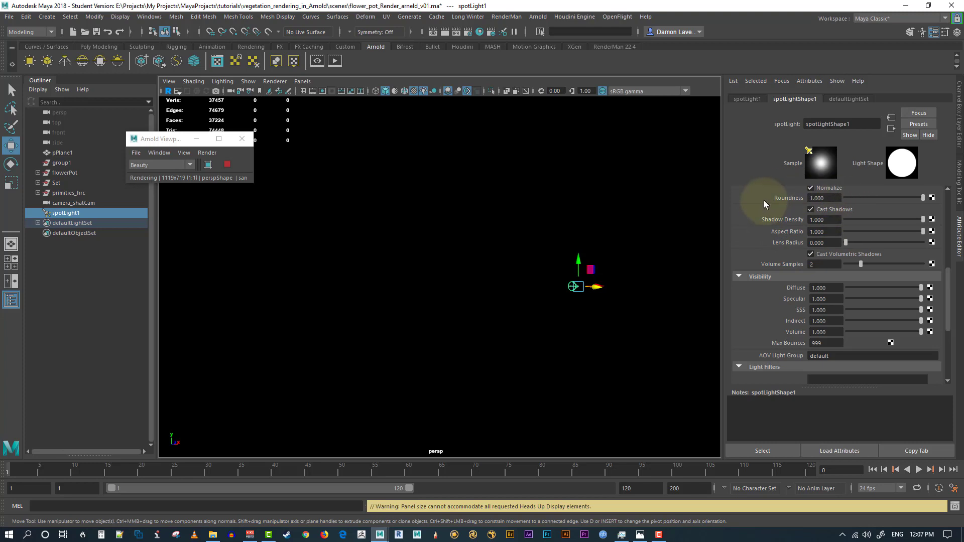
scroll(935, 216, "up", 10)
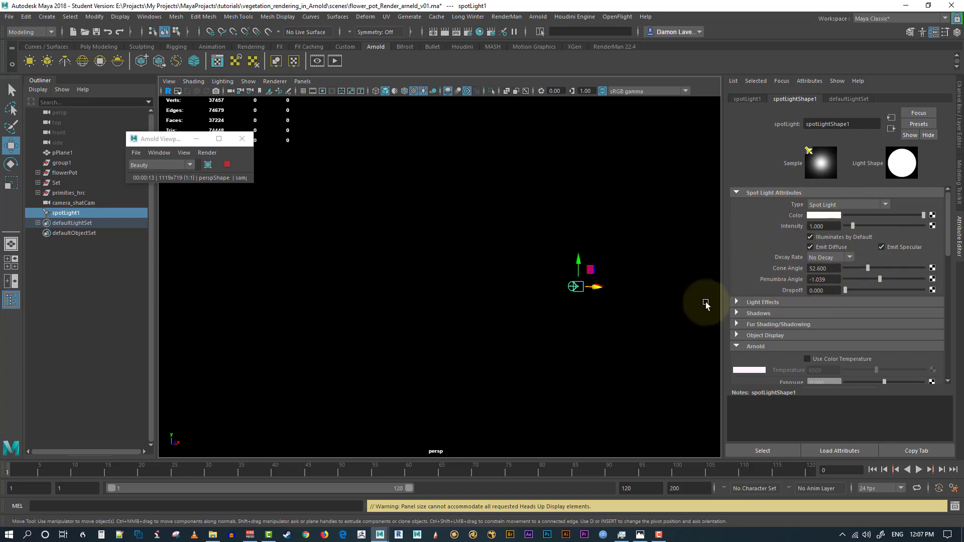
scroll(950, 249, "down", 2)
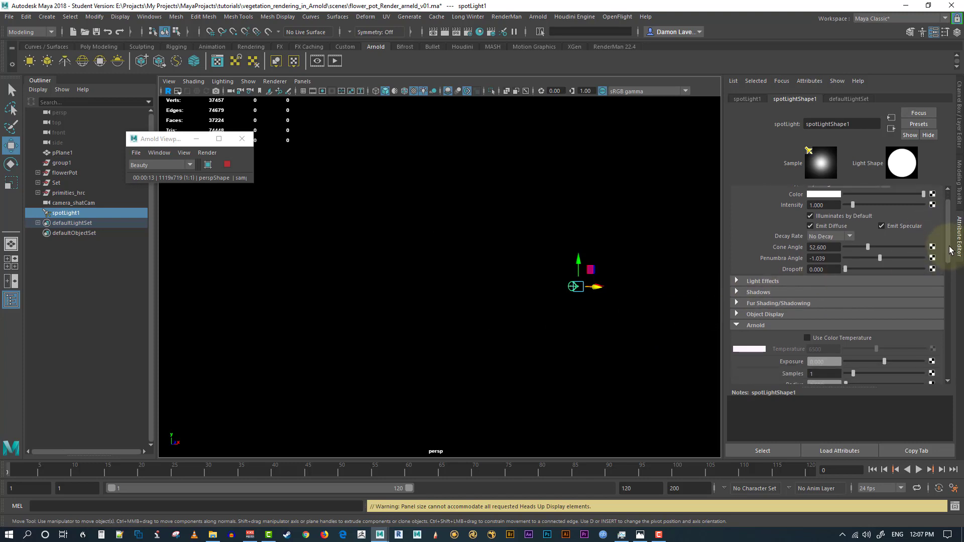
left_click_drag(950, 249, 950, 284)
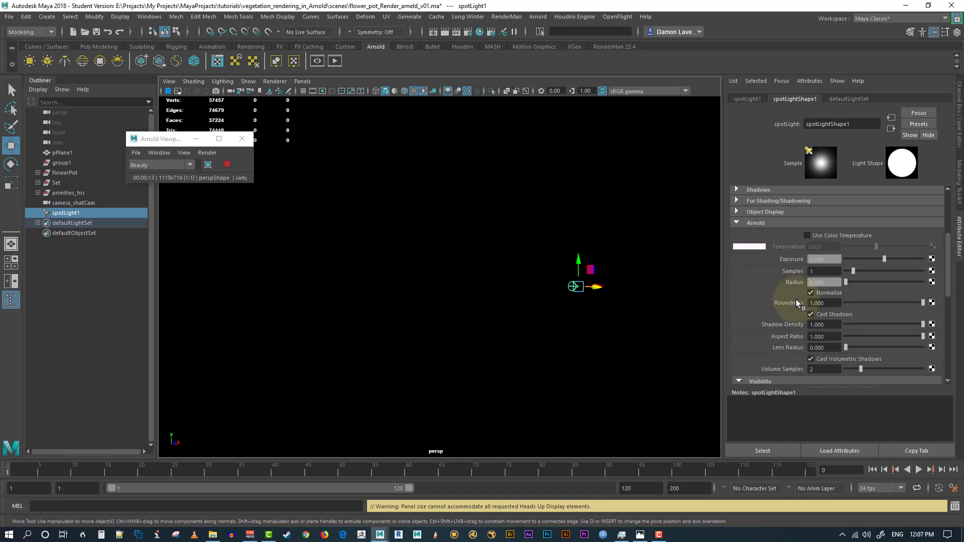
left_click(823, 259)
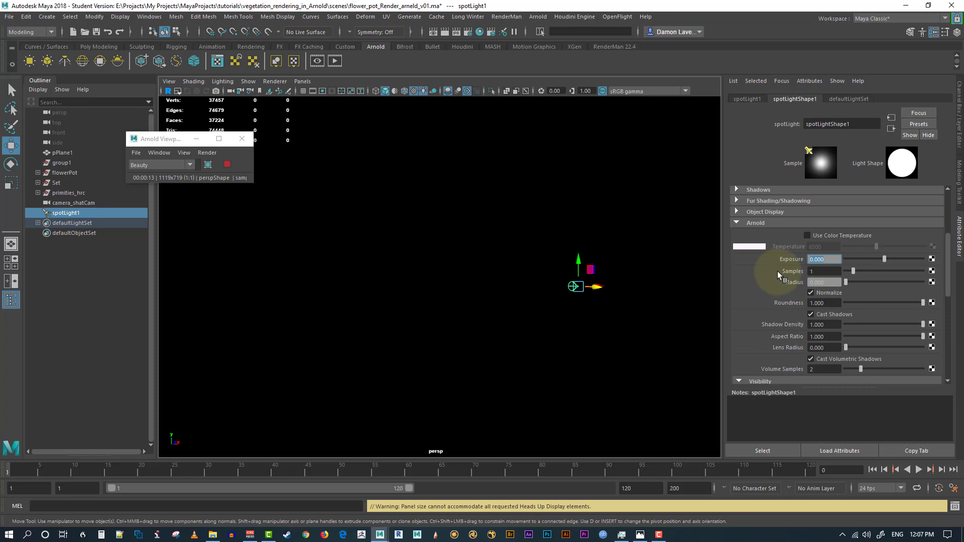
type("15")
key("Return")
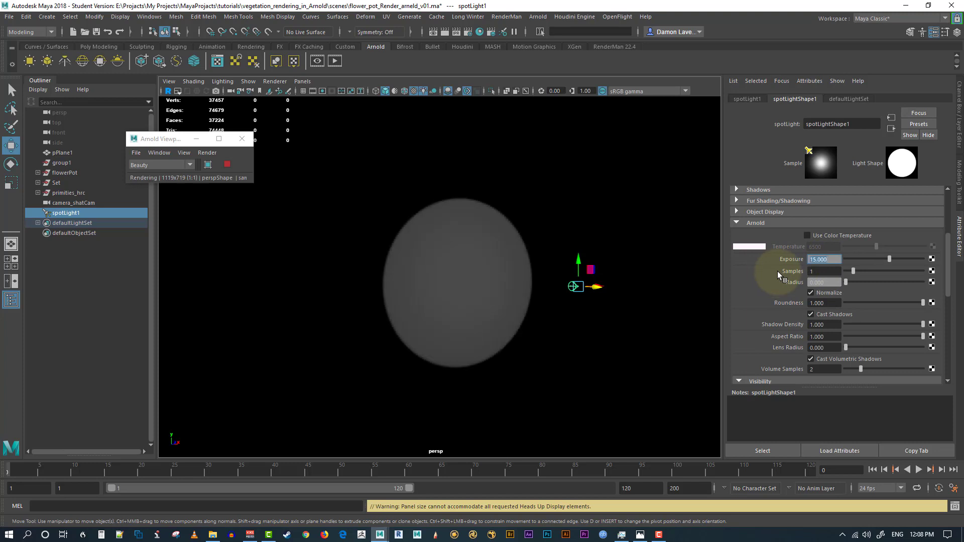
type("20")
key("Return")
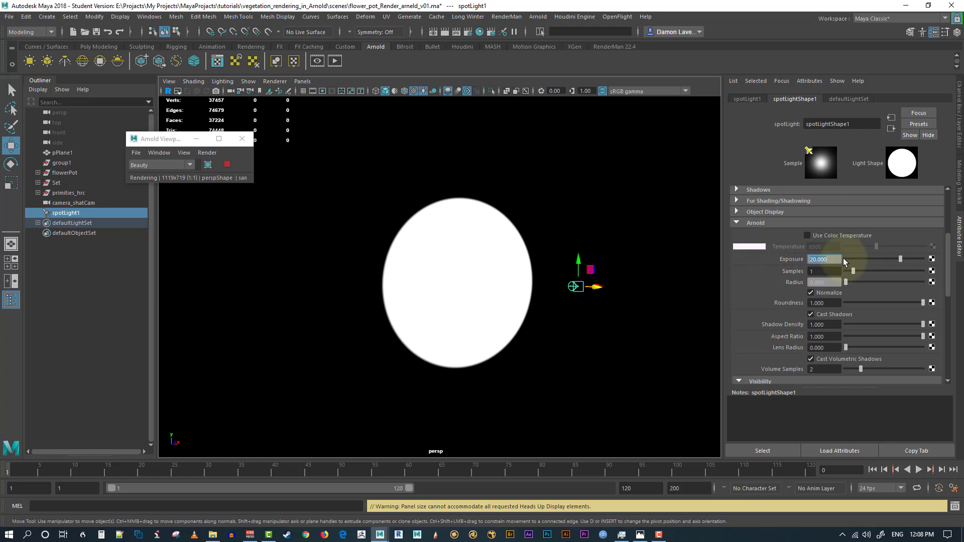
Step: Enable color temperature on the spot light and try values of 4000 and 7000
left_click(808, 235)
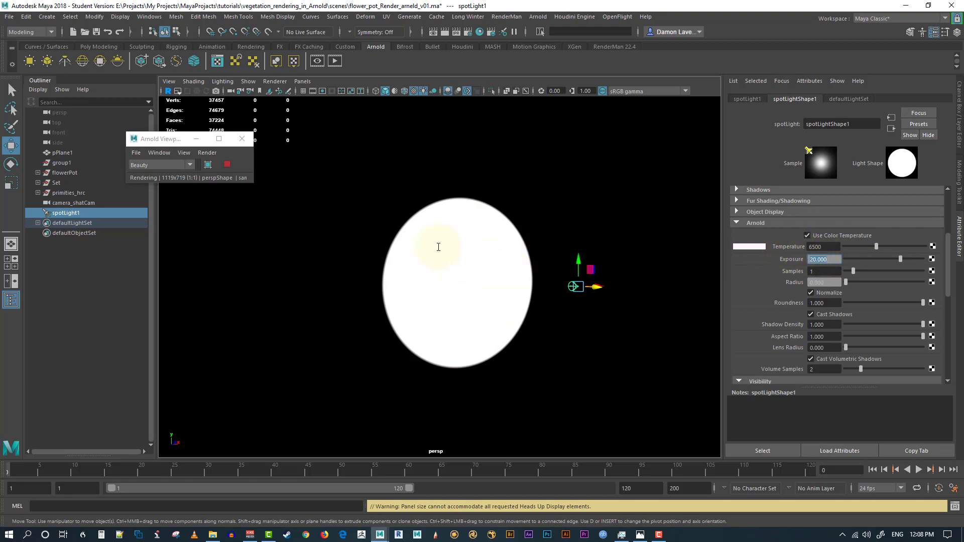
double_click(816, 246)
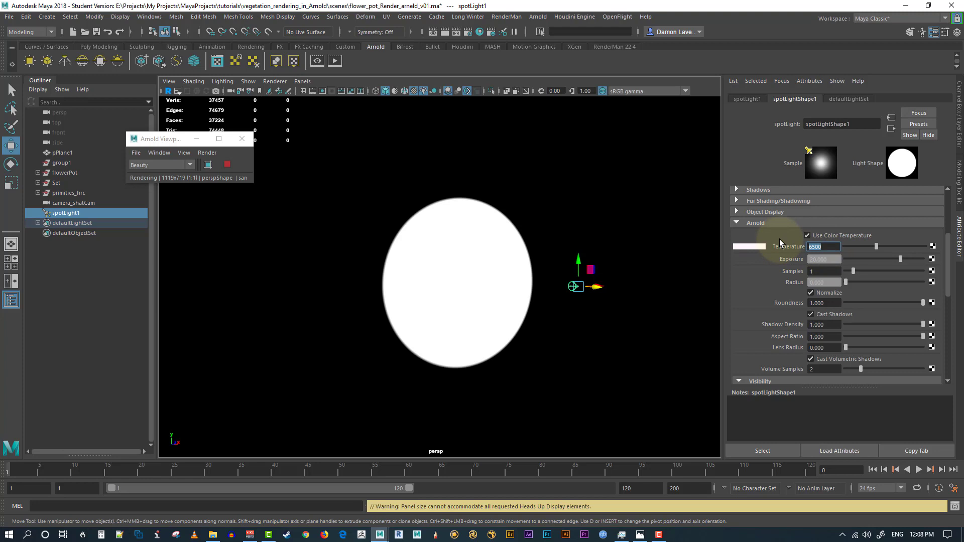
type("4000")
key("Return")
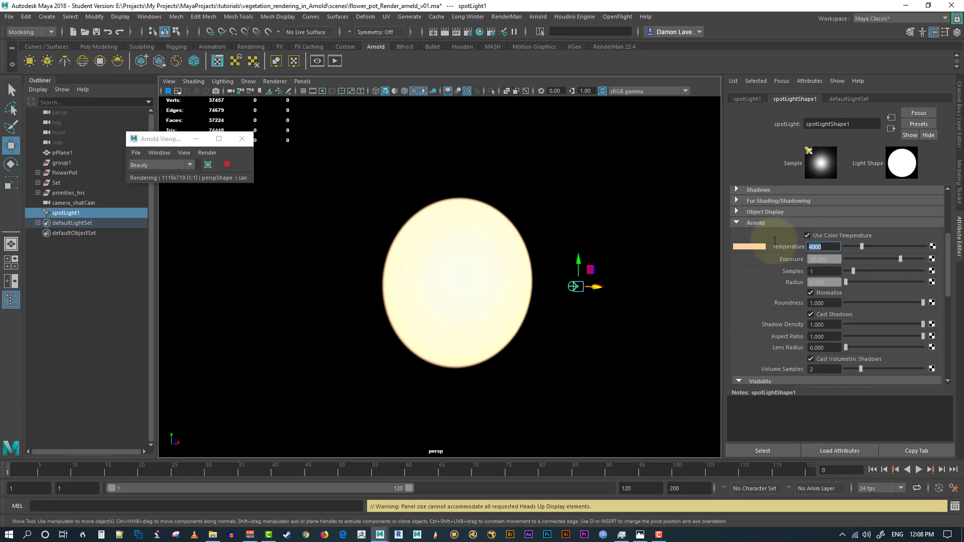
type("7000")
key("Return")
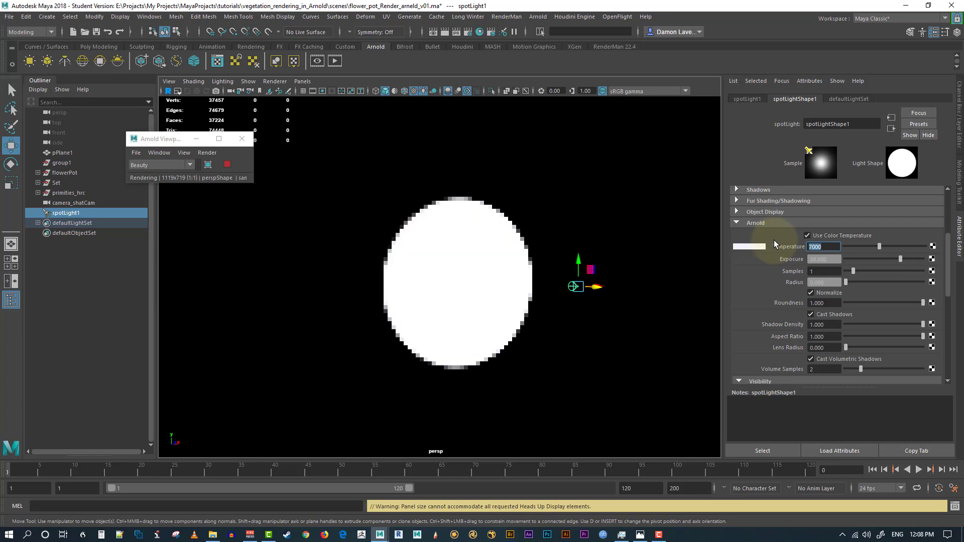
Step: Restrict the Arnold viewport render to a region over the light circle and set the light's color temperature to 100000
double_click(814, 247)
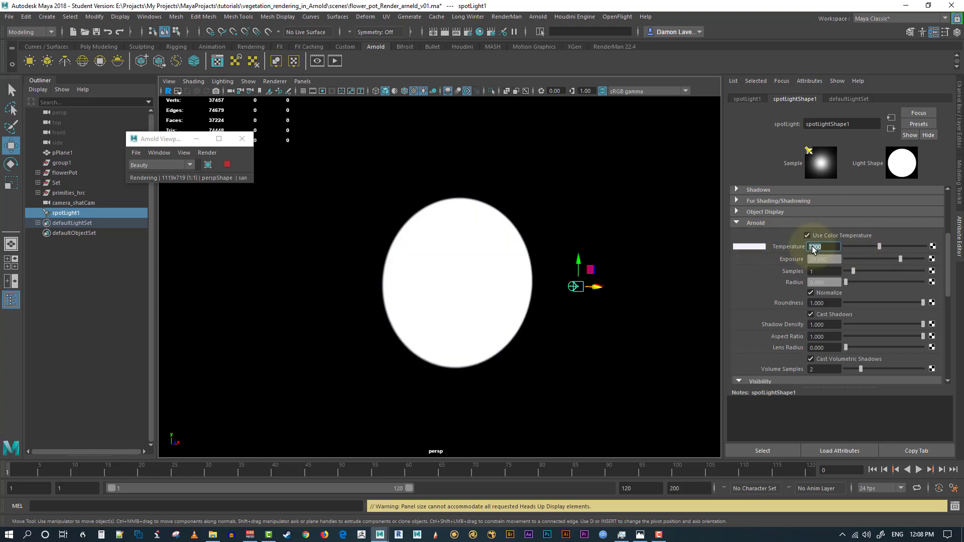
left_click(208, 165)
left_click_drag(312, 154, 615, 378)
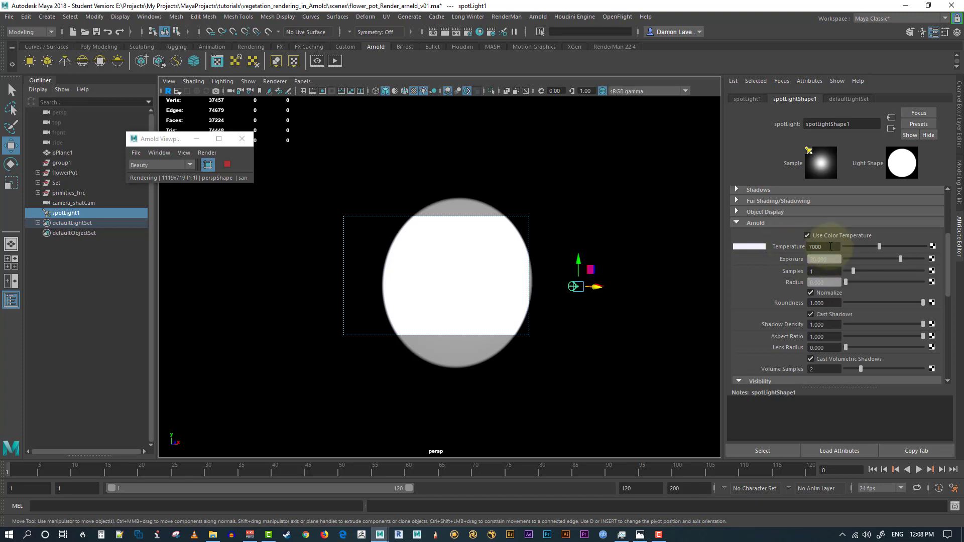
double_click(830, 247)
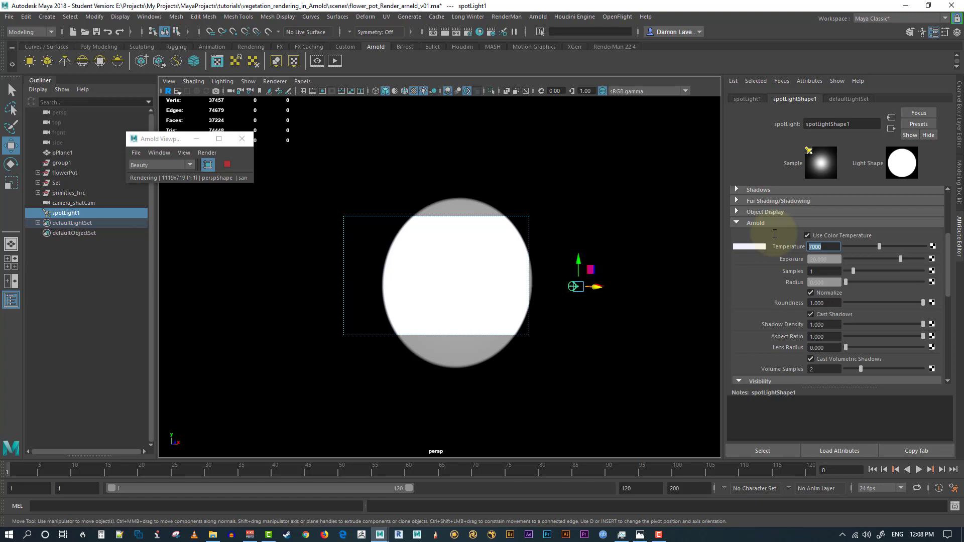
type("100000")
key("Return")
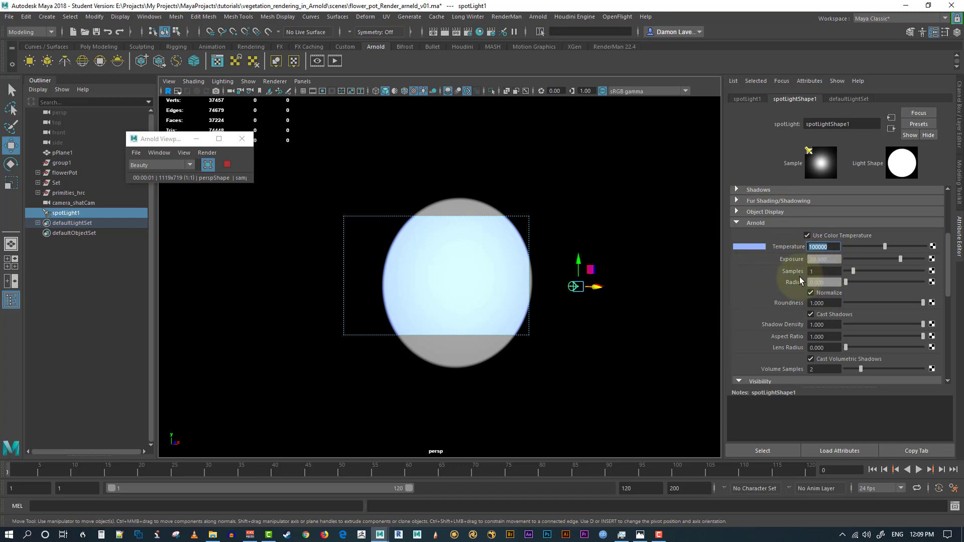
Step: Try a radius of 0.658 with 2 samples on the spot light, and restore the radius to 0 and samples to 1
left_click(824, 271)
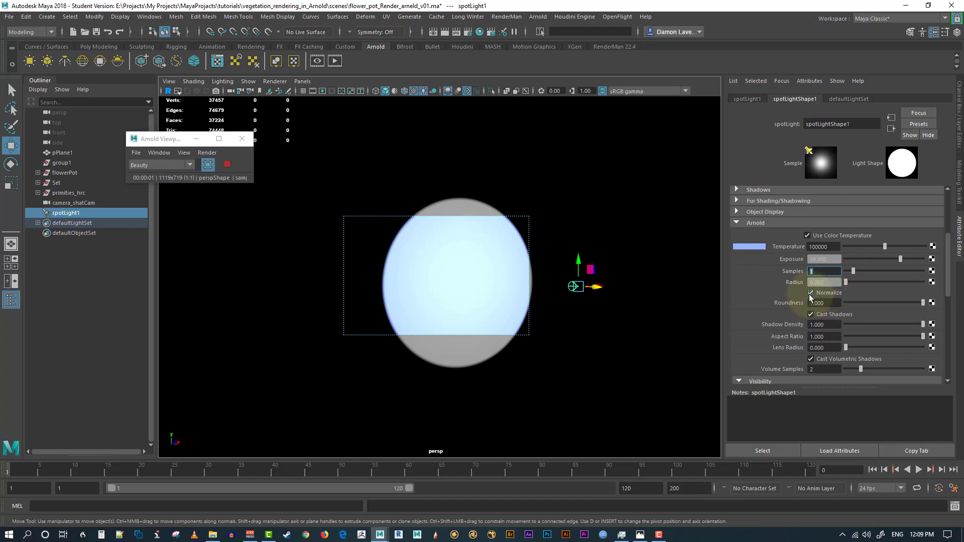
mouse_move(846, 282)
left_mouse_down()
mouse_move(864, 280)
mouse_move(852, 281)
left_mouse_up()
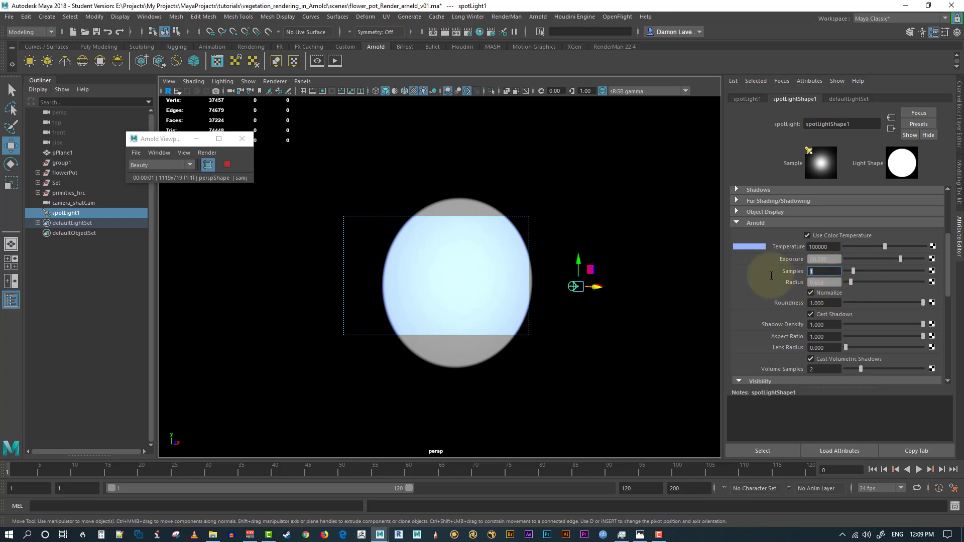
type("2")
key("Return")
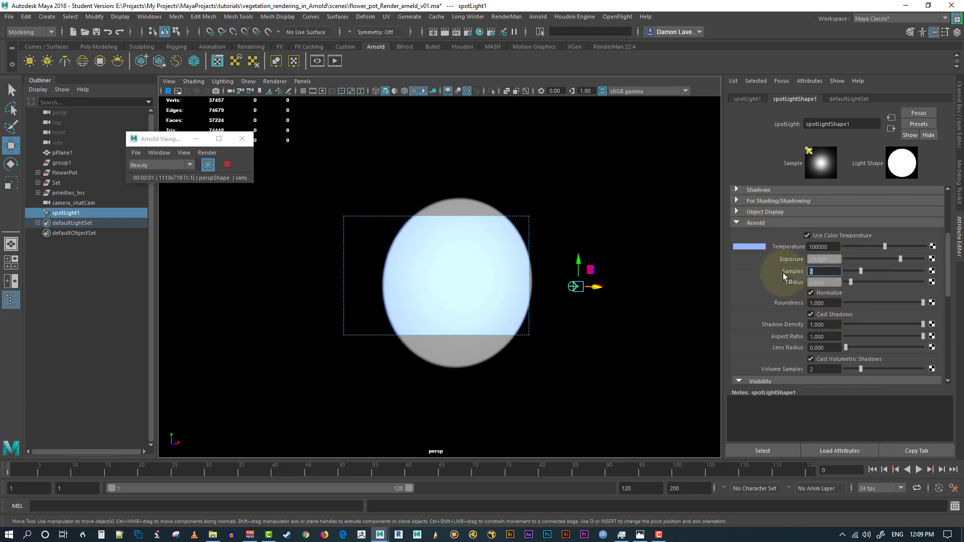
type("1")
key("Return")
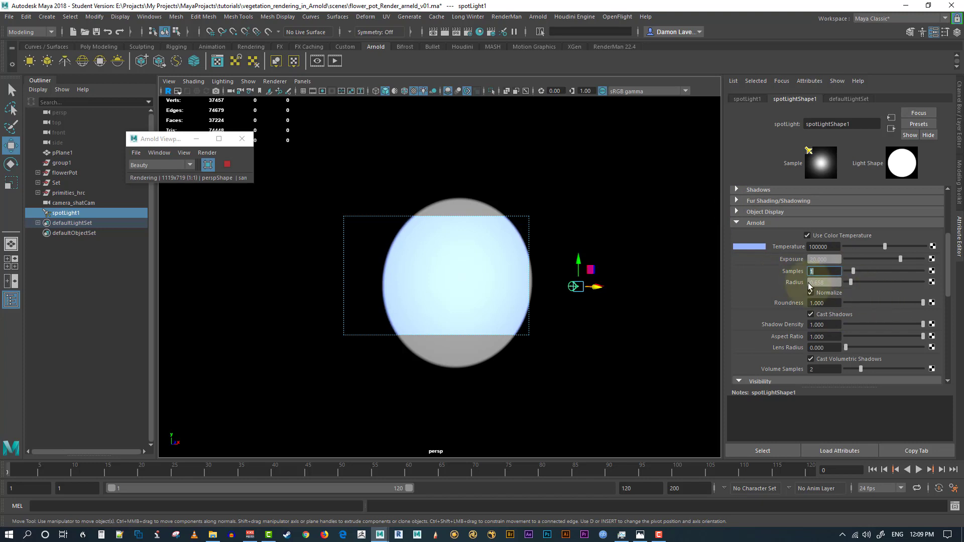
left_click(826, 282)
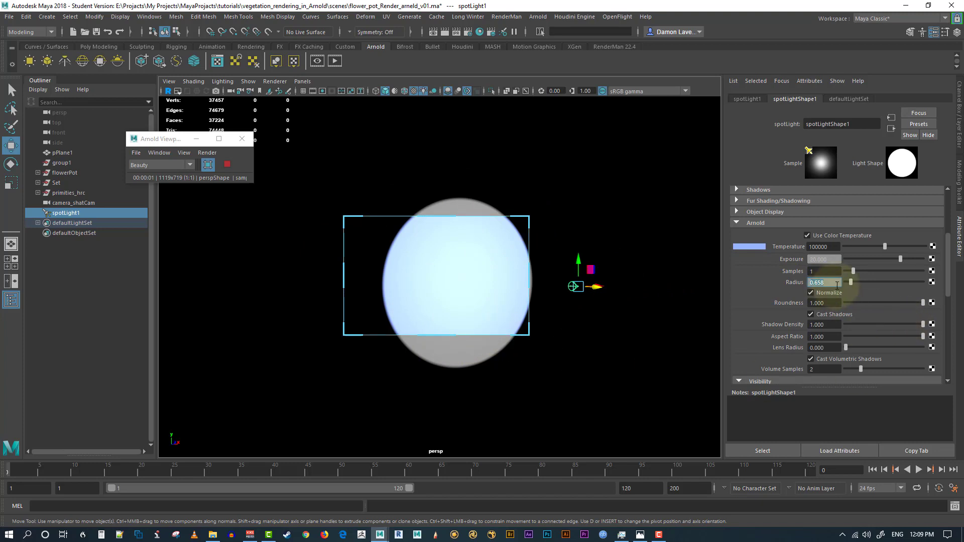
left_click_drag(851, 283, 824, 282)
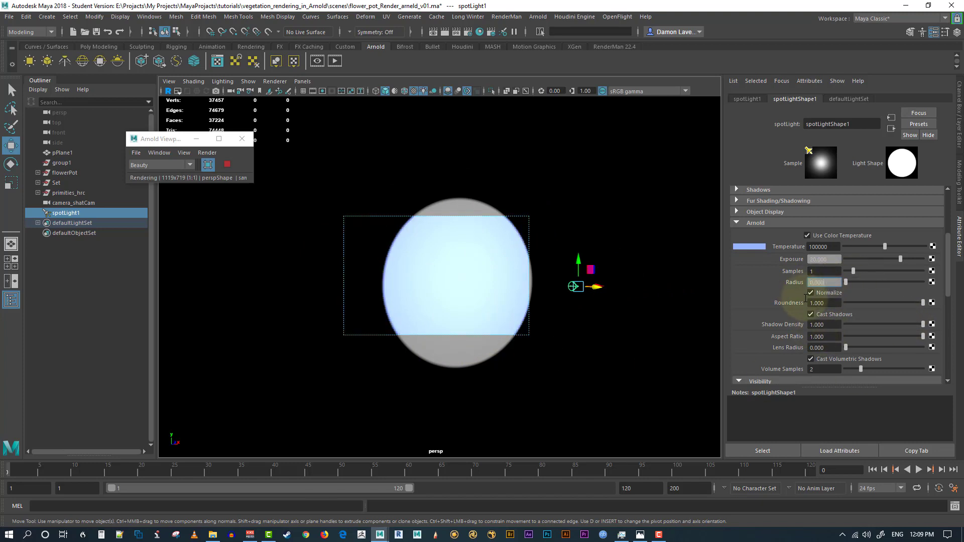
Step: Examine the spot light's remaining Arnold attributes, from shadow and volume settings through visibility to light filters
scroll(766, 339, "down", 1)
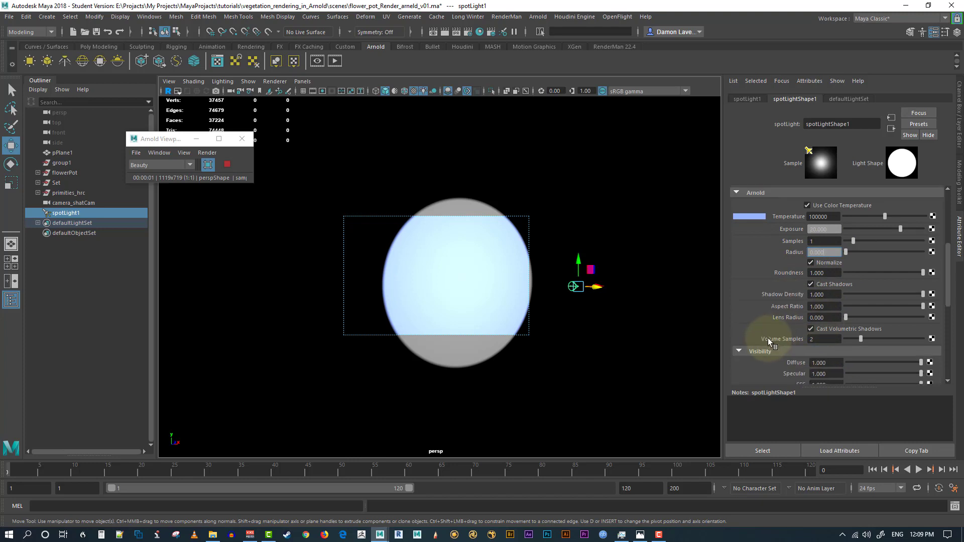
scroll(790, 307, "down", 2)
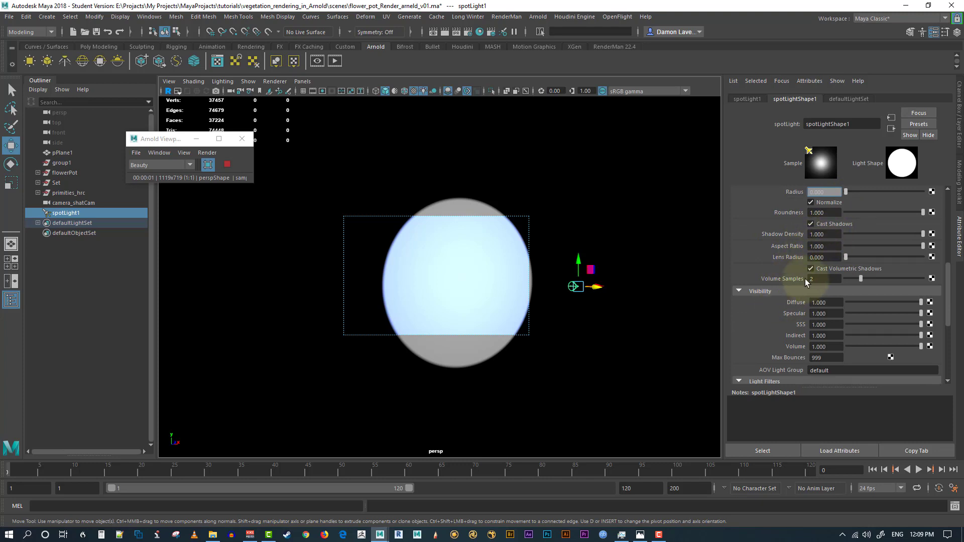
scroll(802, 278, "down", 3)
scroll(801, 279, "up", 1)
scroll(771, 199, "up", 1)
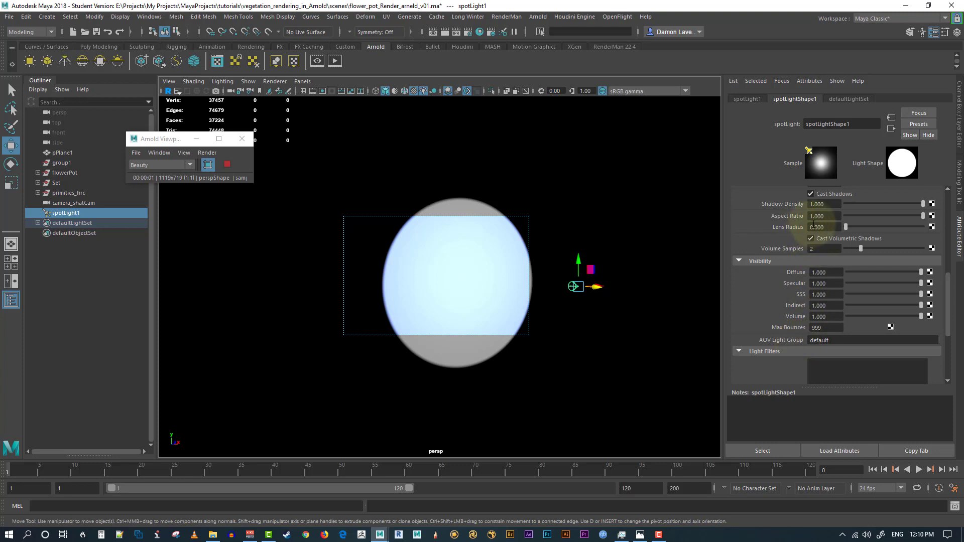
scroll(763, 276, "down", 2)
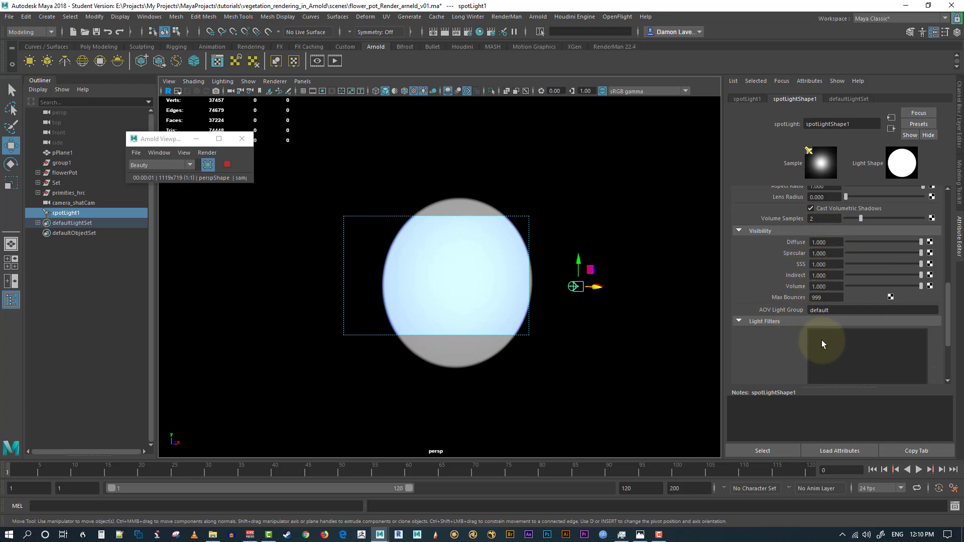
scroll(829, 351, "down", 3)
scroll(828, 353, "up", 3)
scroll(829, 354, "down", 3)
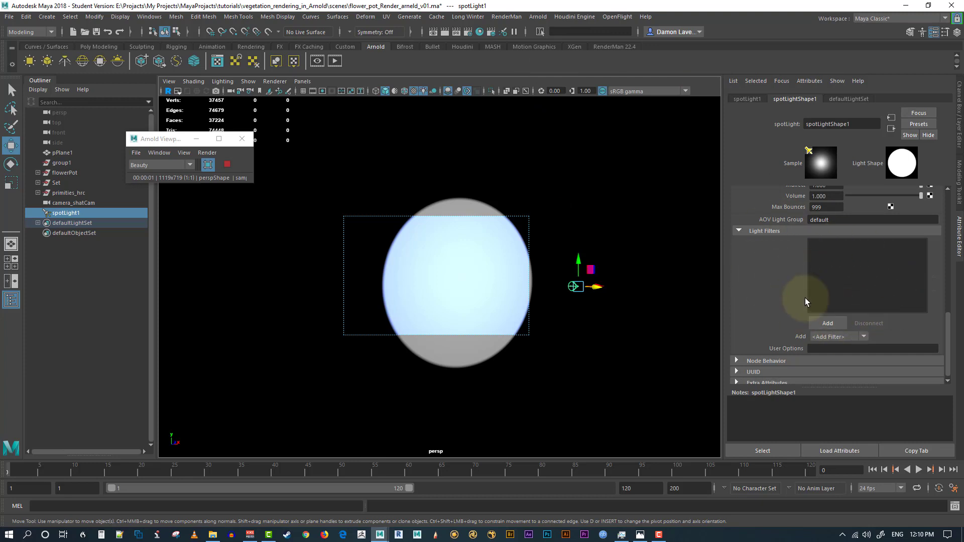
Step: Add a Gobo light filter to the spot light
left_click(828, 324)
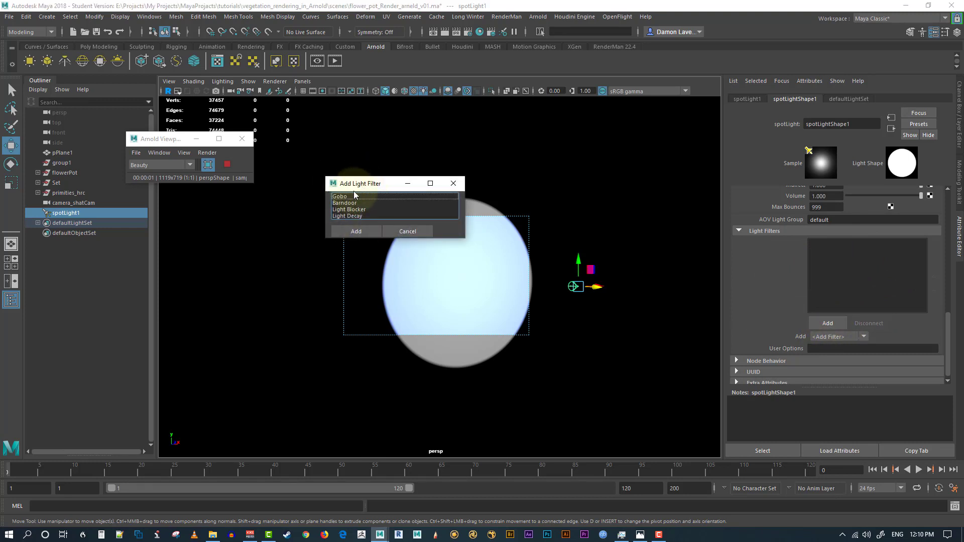
left_click_drag(352, 183, 274, 208)
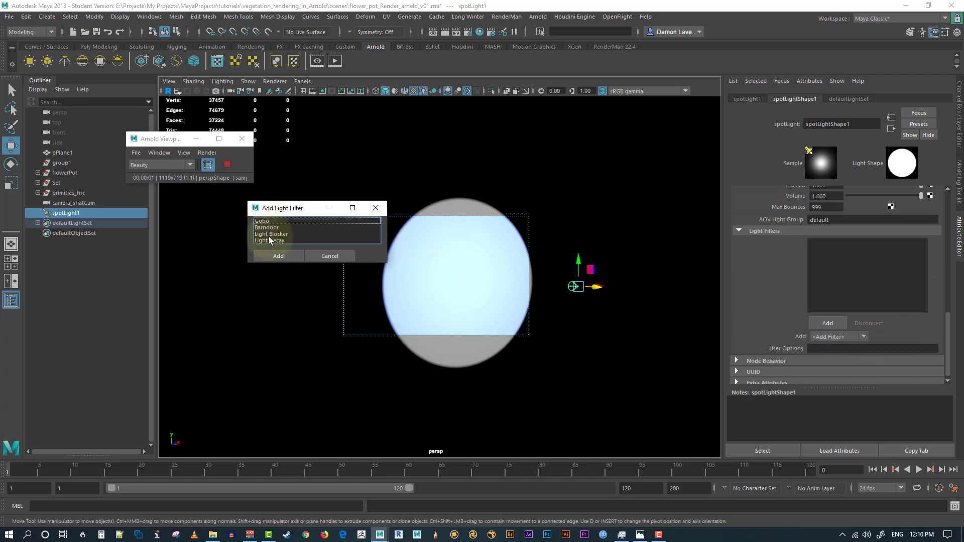
left_click(263, 222)
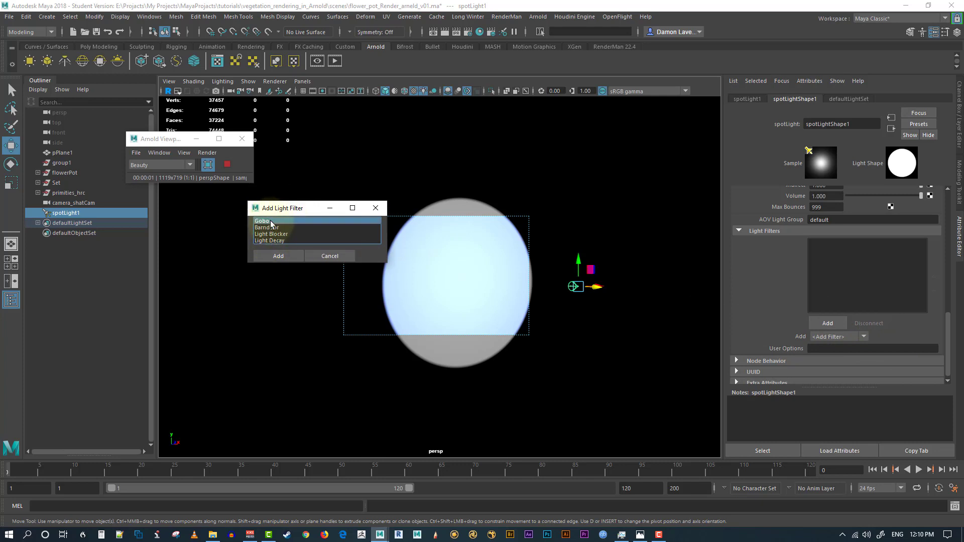
left_click(282, 255)
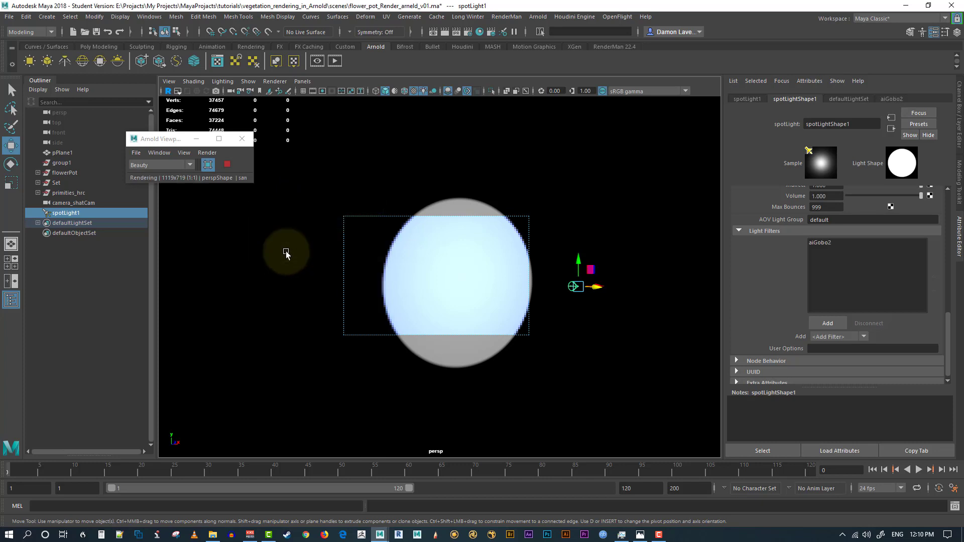
Step: Open the gobo filter's attributes, set its slide map color to orange and its Scale S to 0
double_click(821, 242)
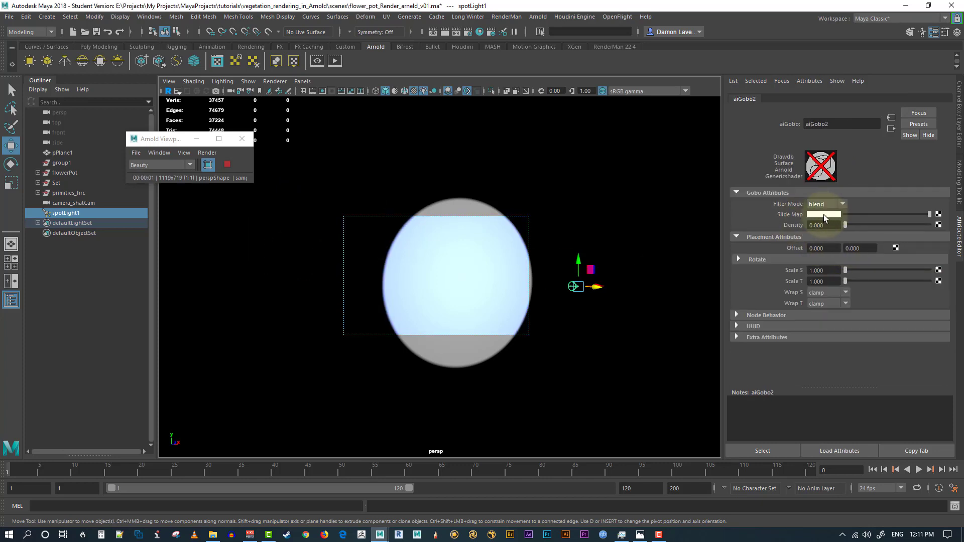
left_click(824, 213)
left_click(922, 210)
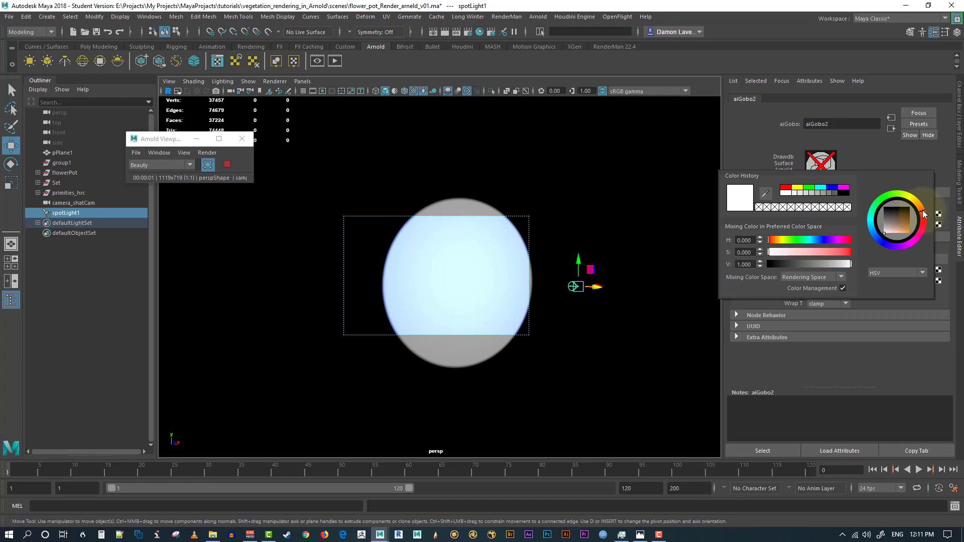
left_click_drag(903, 219, 912, 241)
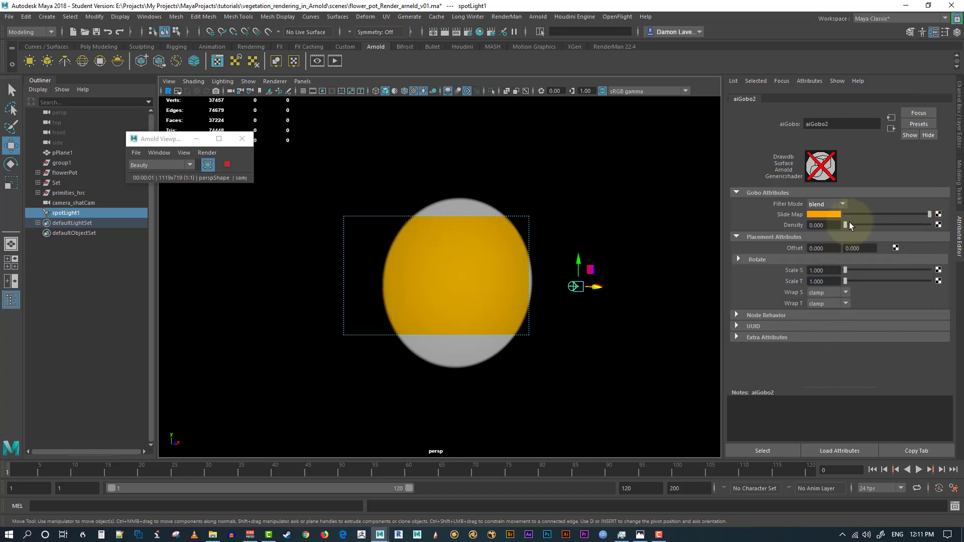
mouse_move(847, 225)
left_mouse_down()
mouse_move(879, 225)
mouse_move(837, 228)
left_mouse_up()
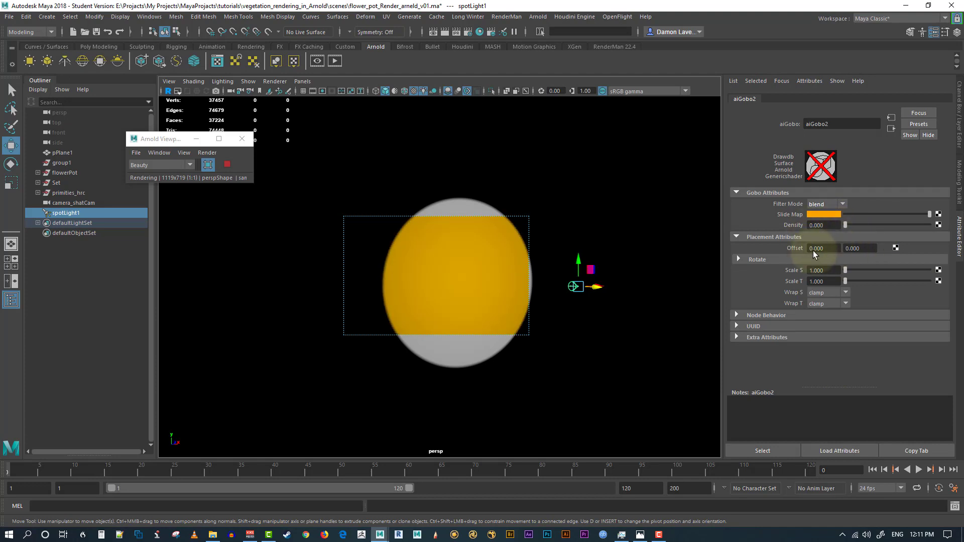
left_click_drag(845, 270, 825, 276)
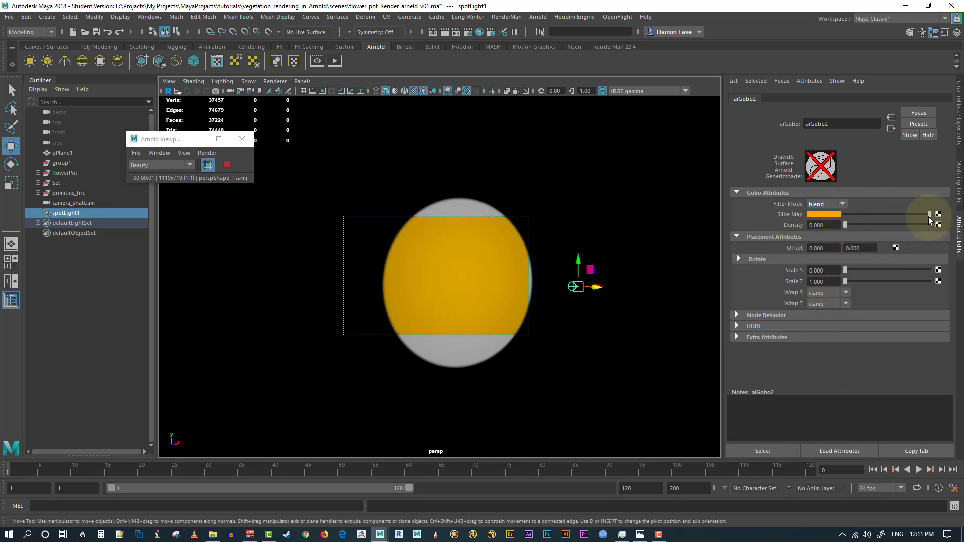
Step: Try the gobo's replace filter mode, and switch the filter mode to sub
left_click(843, 205)
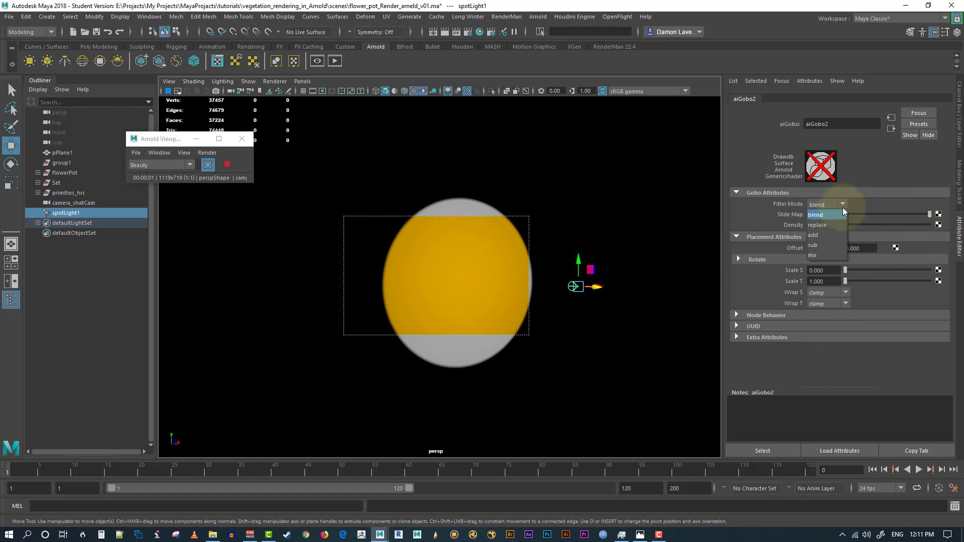
left_click(838, 227)
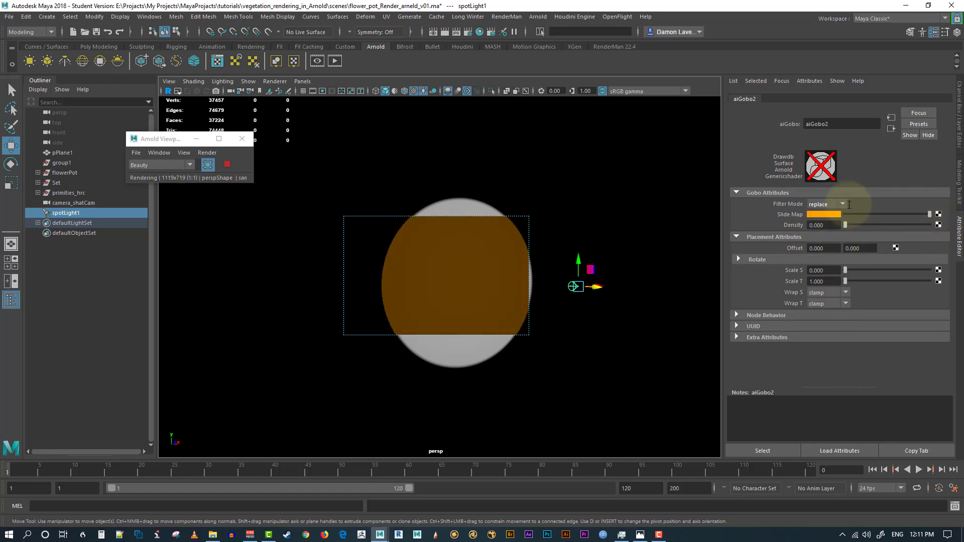
left_click(844, 205)
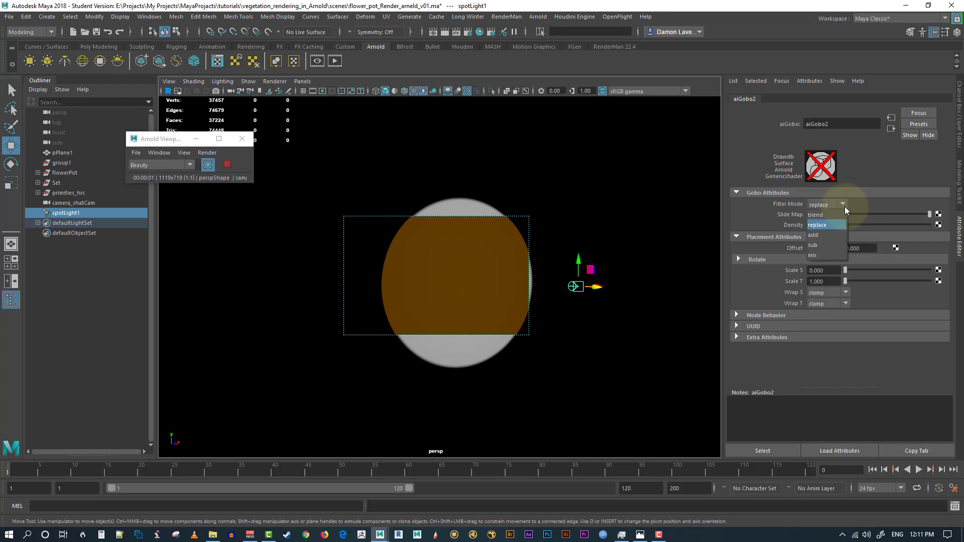
left_click(833, 245)
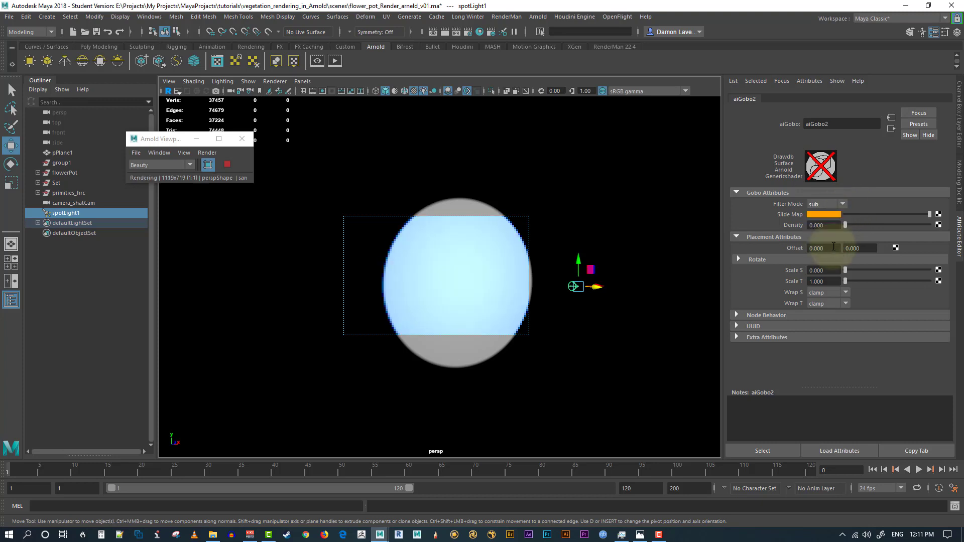
left_click(843, 205)
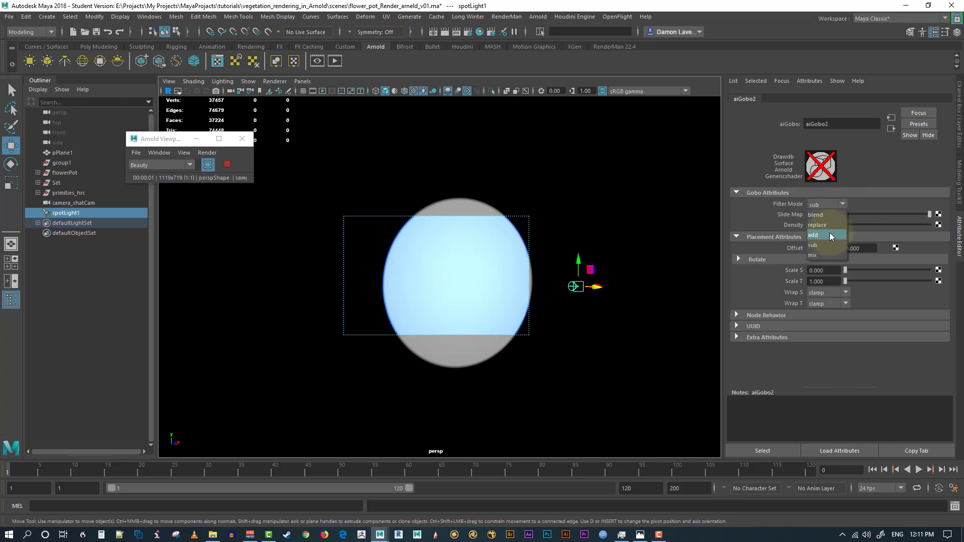
left_click(853, 215)
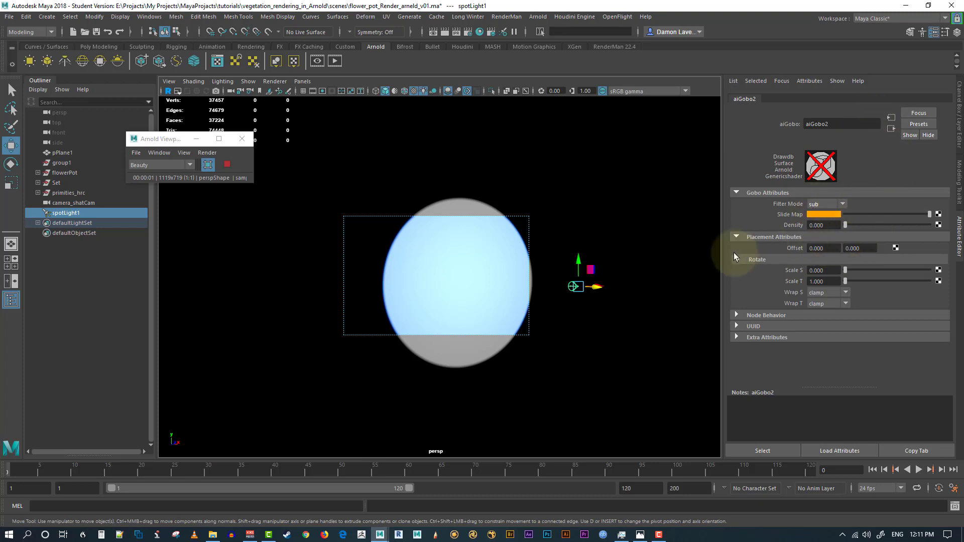
Step: Change the gobo's slide map color to white with a saturation of 0
left_click(823, 215)
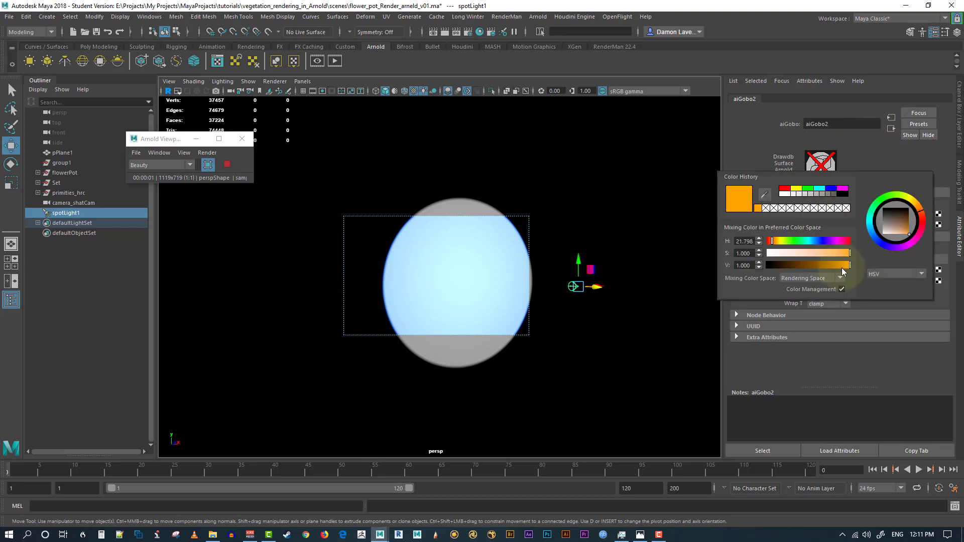
left_click_drag(800, 253, 742, 255)
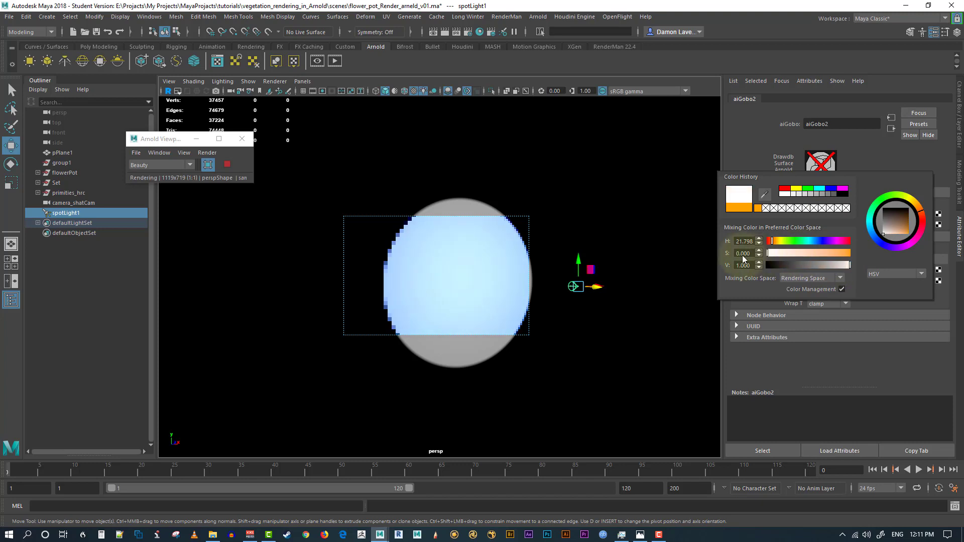
left_click(769, 162)
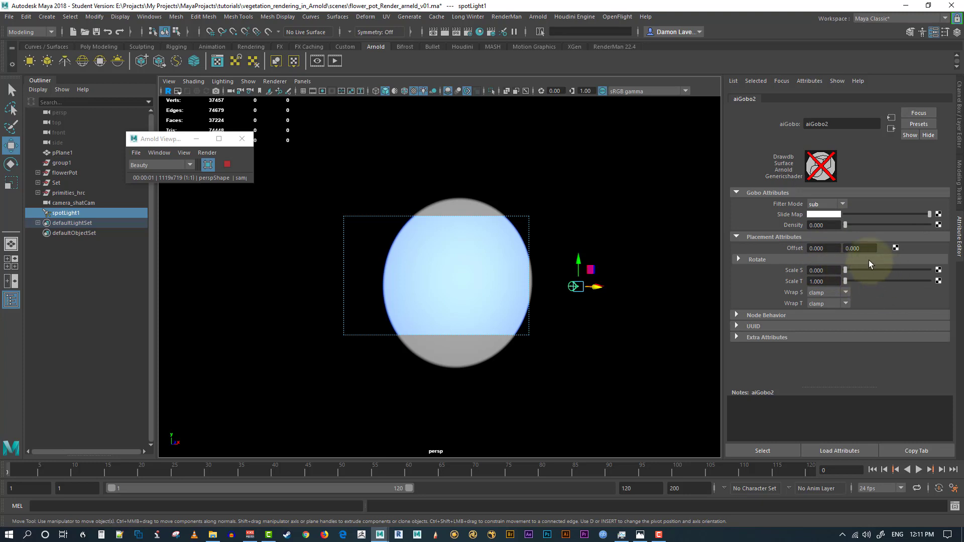
Step: Disconnect the gobo from the spot light, add a Barndoor light filter instead and open its attributes
left_click(71, 217)
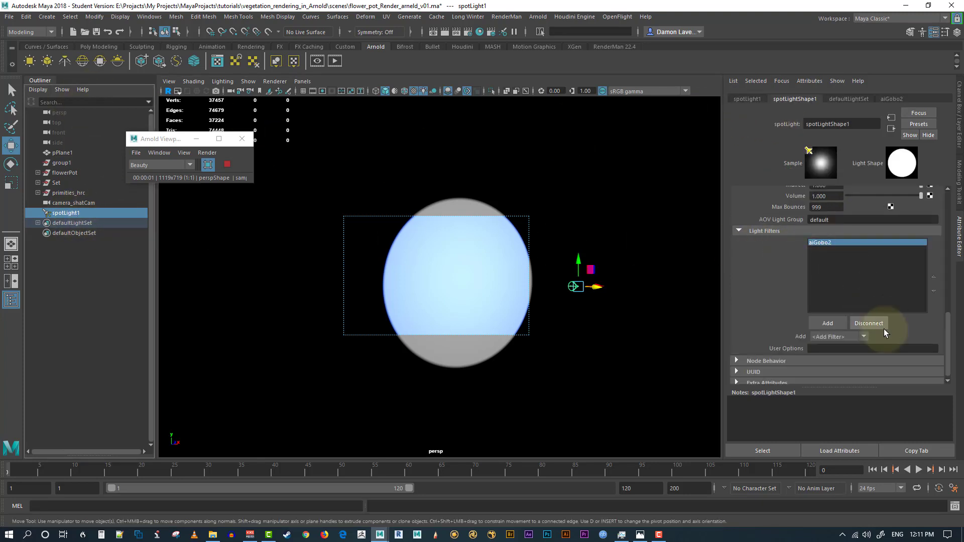
left_click(869, 323)
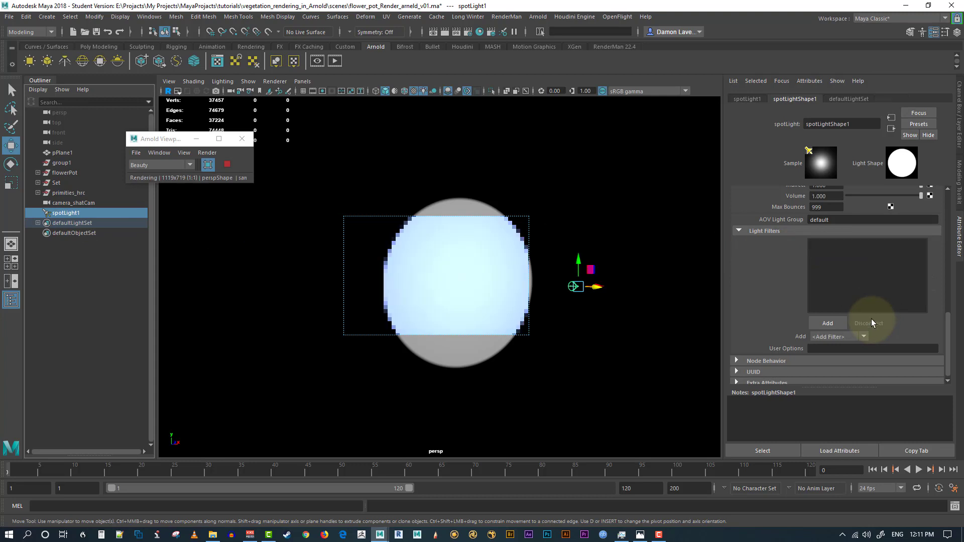
left_click(829, 323)
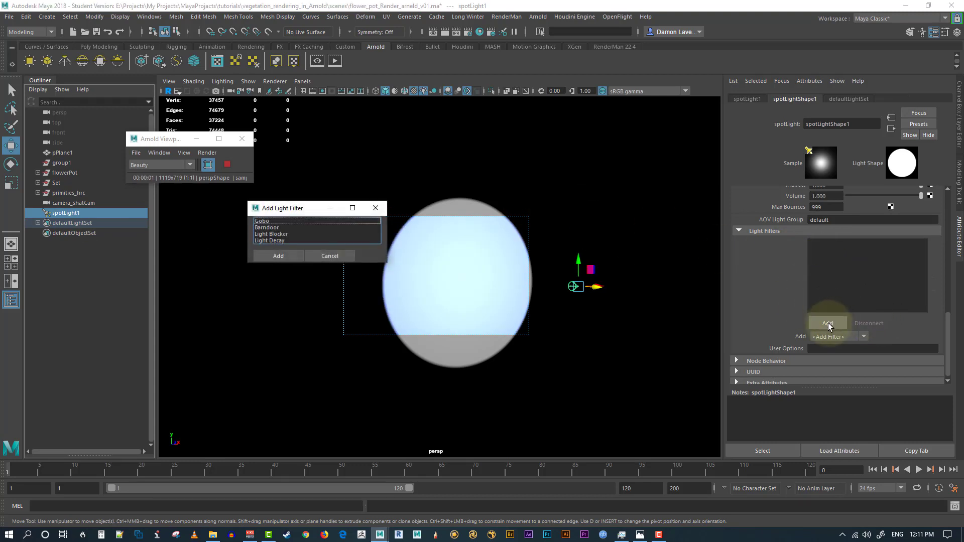
left_click(273, 228)
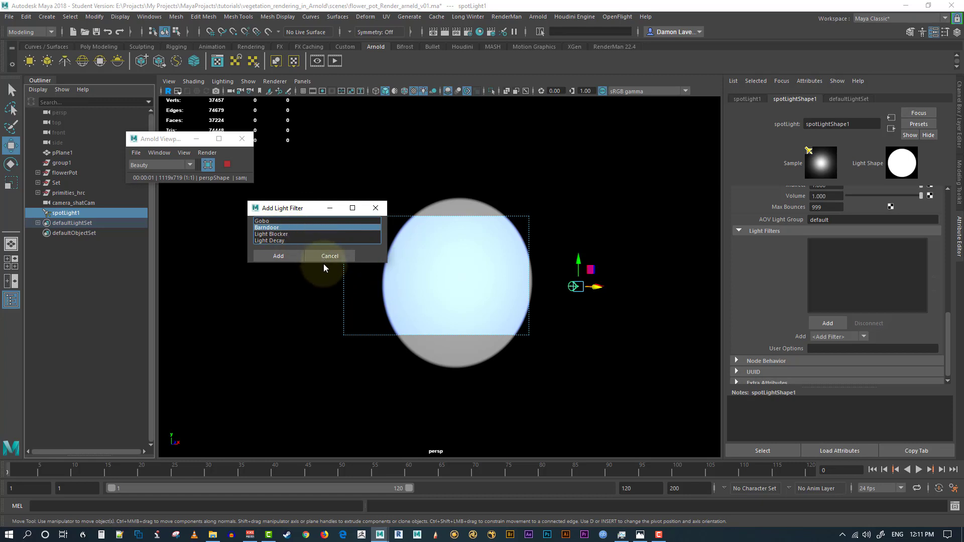
left_click(279, 256)
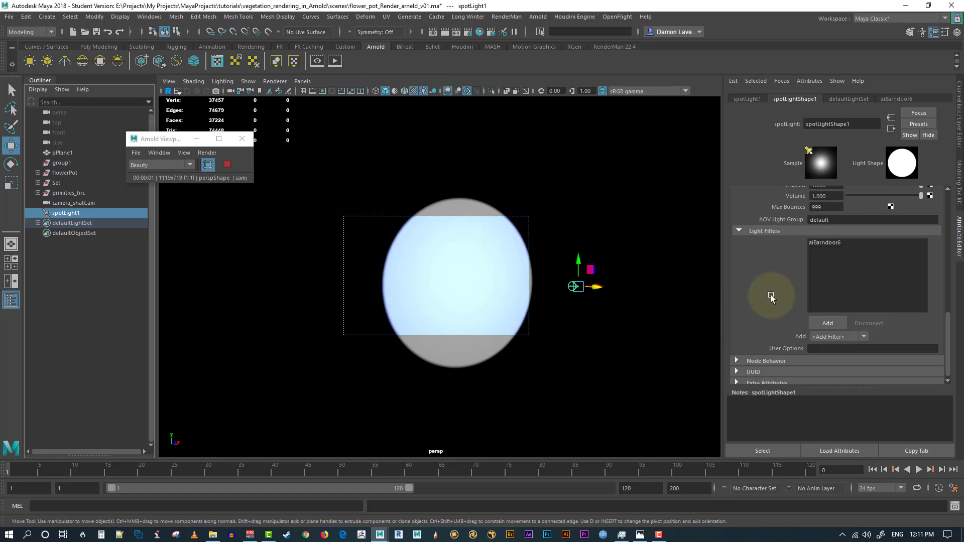
double_click(824, 242)
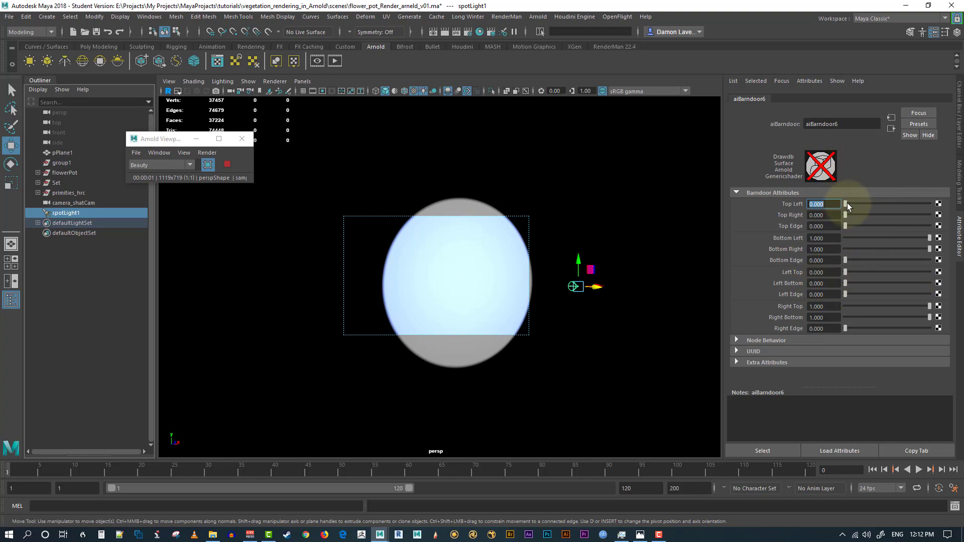
Step: Try a Top Left value of 0.355 on the barndoor filter, and restore it to 0
mouse_move(848, 203)
left_mouse_down()
mouse_move(877, 203)
mouse_move(848, 214)
mouse_move(873, 215)
mouse_move(835, 212)
left_mouse_up()
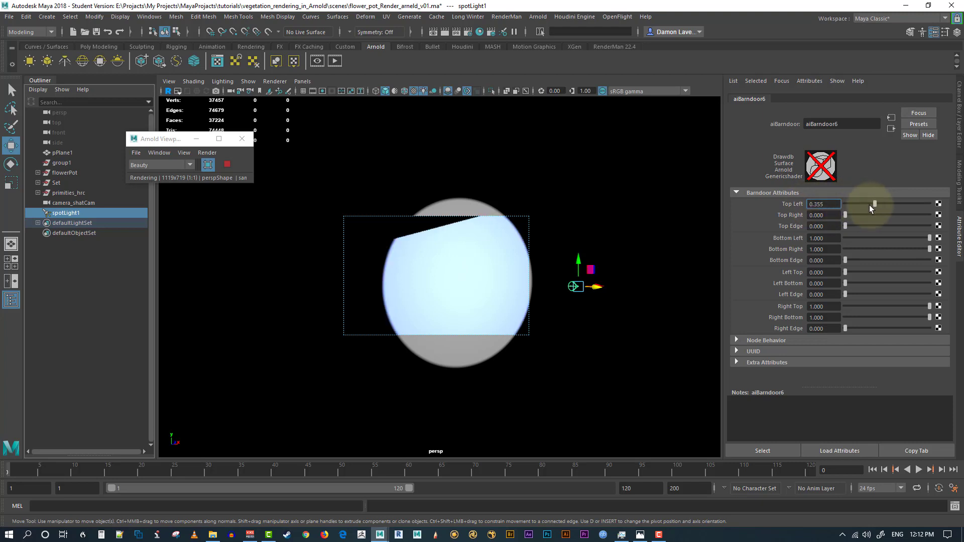
left_click_drag(870, 205, 834, 206)
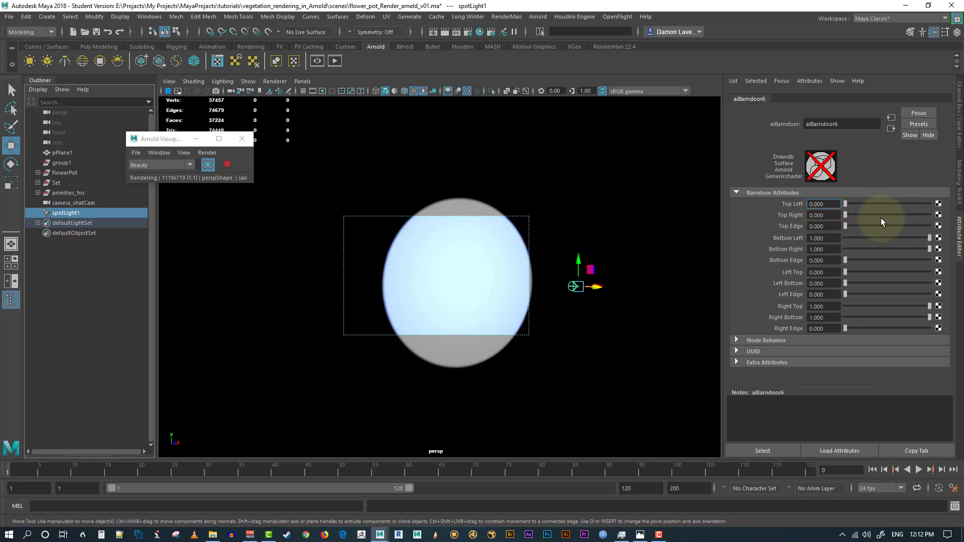
left_click_drag(869, 212, 845, 213)
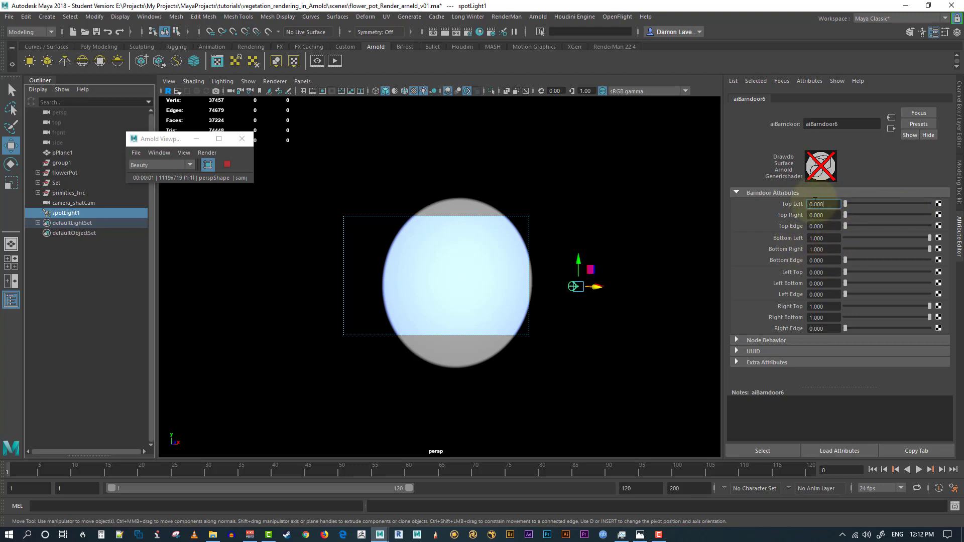
Step: Set the barndoor's Top Left and Top Right to 0.2 and its Top Edge softness to about 0.066
double_click(835, 206)
type("0.2")
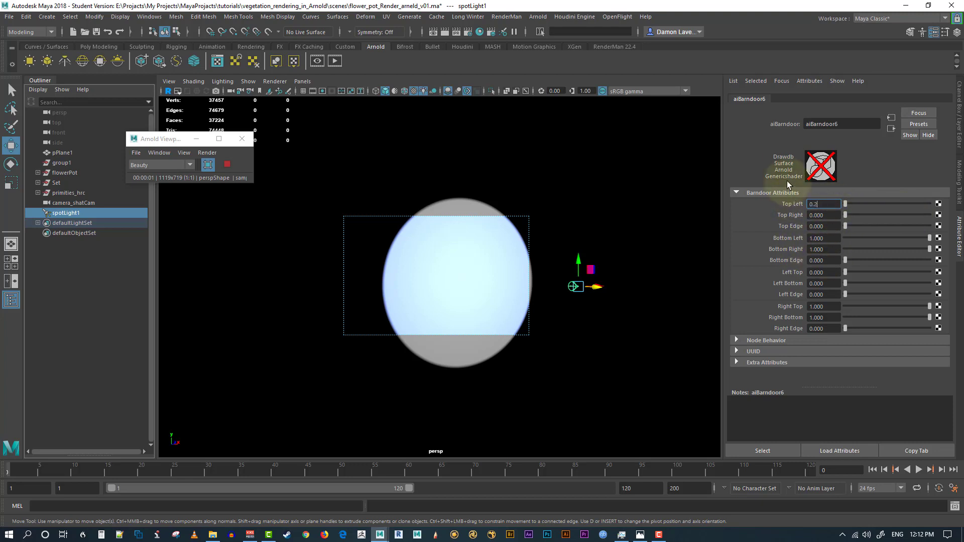
key("Tab")
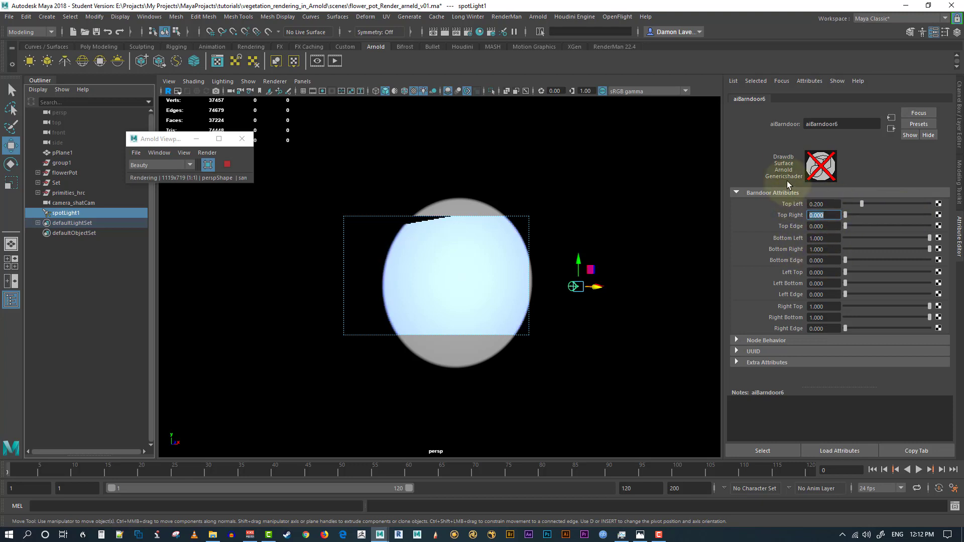
type("0.2")
key("Return")
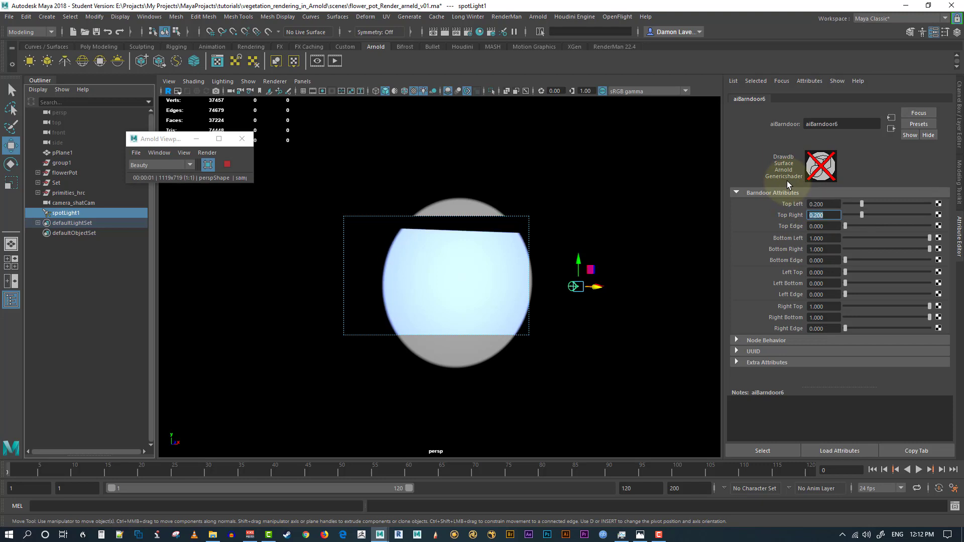
left_click_drag(849, 225, 844, 227)
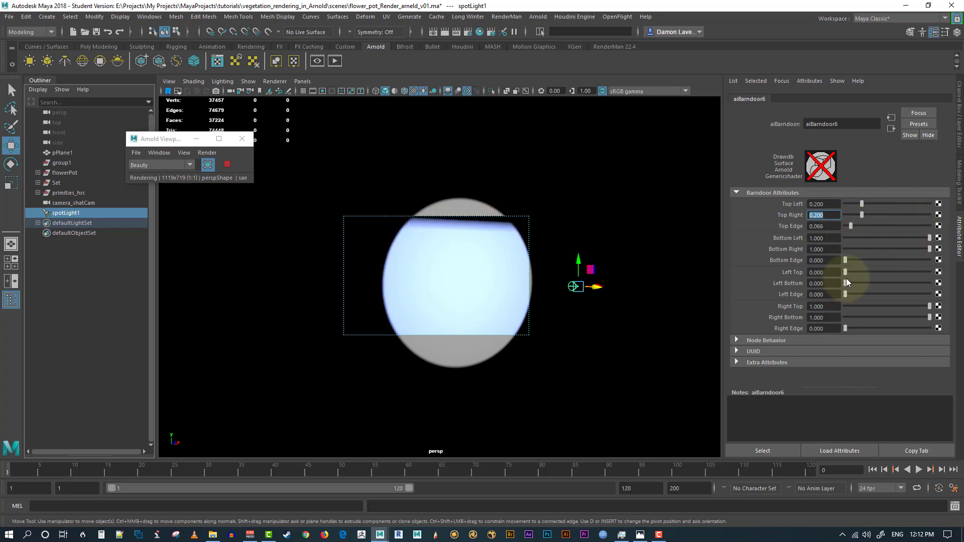
Step: Set the barndoor's Left Top and Left Bottom to 0.2 and its Left Edge softness to about 0.096
left_click(817, 272)
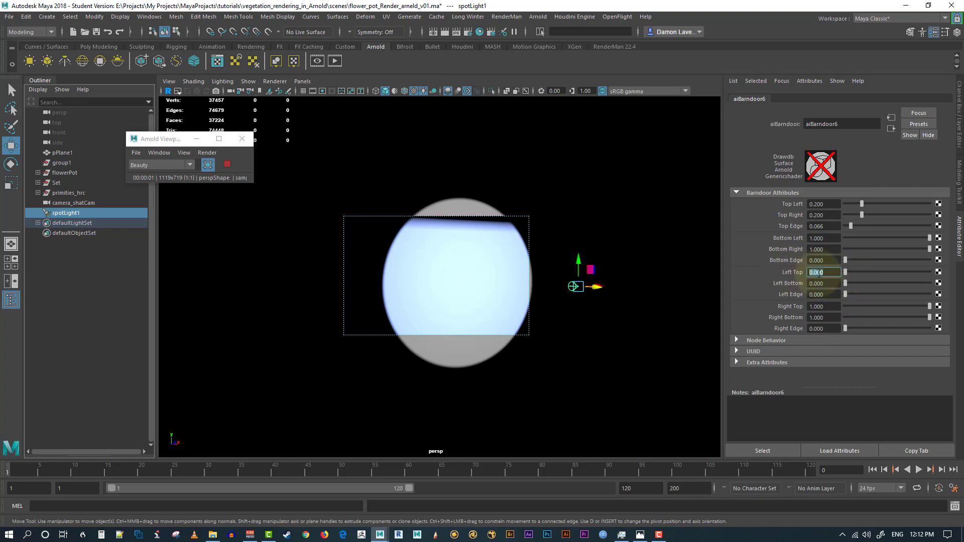
type("0.2")
key("Tab")
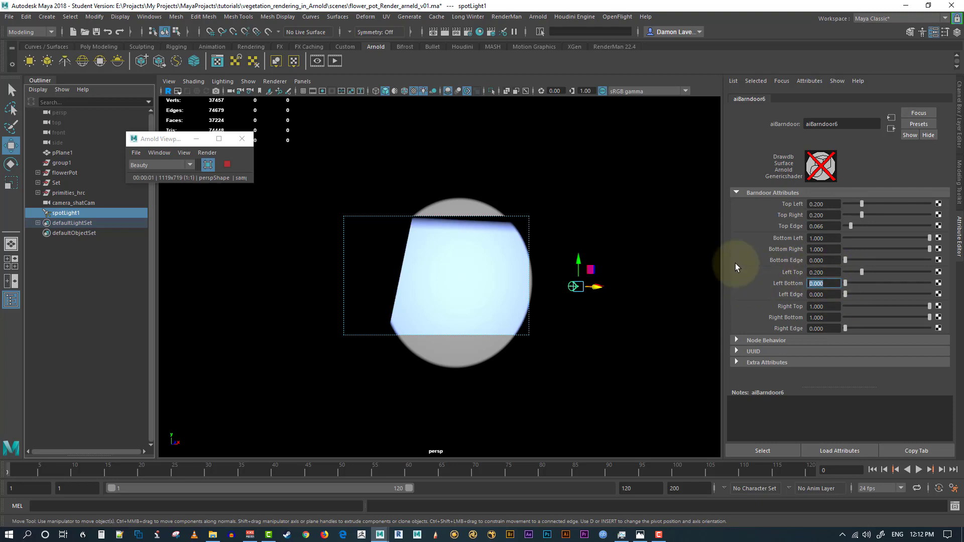
type("0.2")
key("Return")
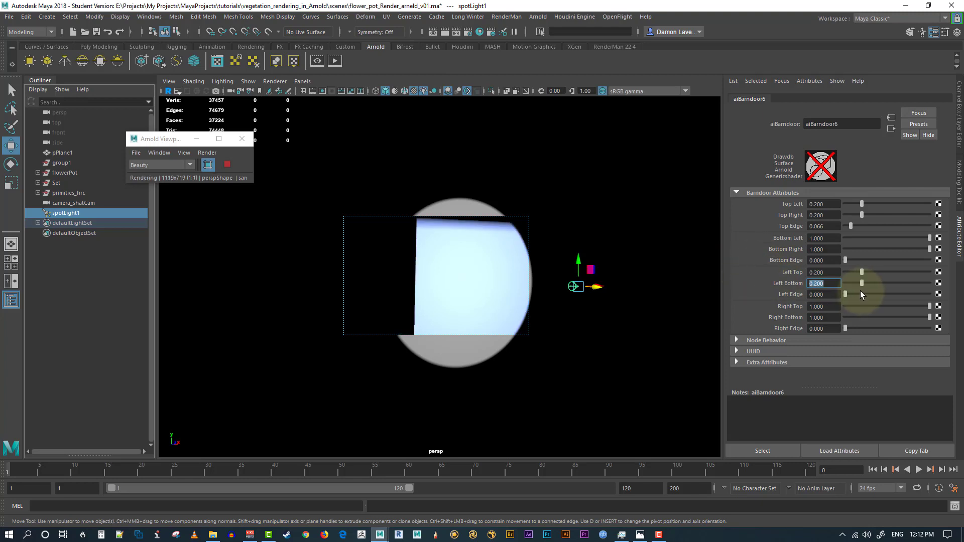
left_click_drag(847, 296, 853, 297)
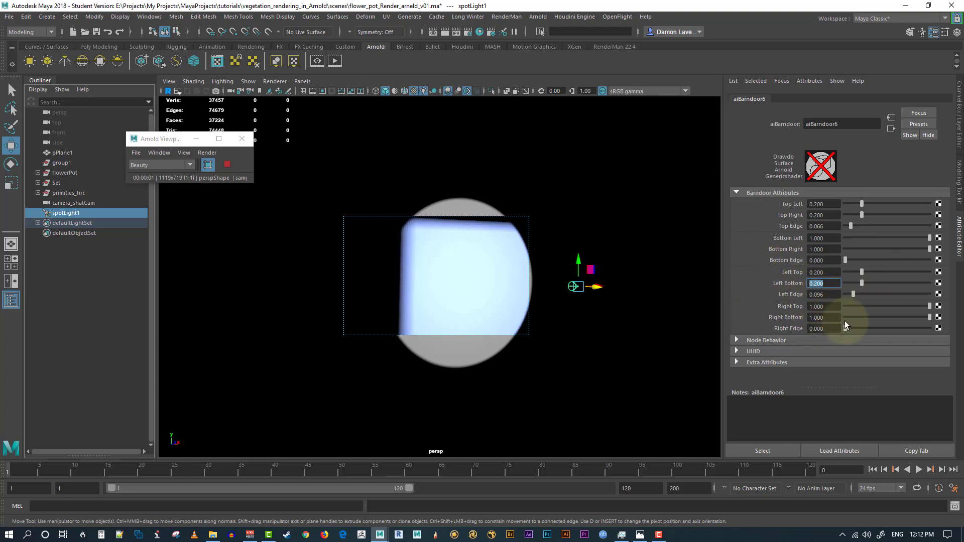
Step: Set the barndoor's Bottom Left to about 0.657 and its Bottom Right to about 0.717
left_click(824, 307)
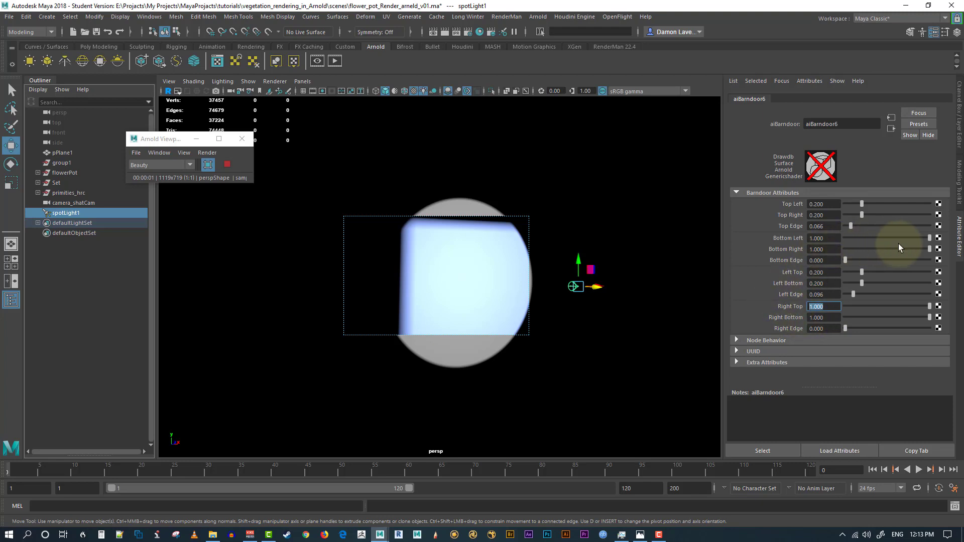
mouse_move(918, 240)
left_mouse_down()
mouse_move(890, 239)
mouse_move(899, 240)
left_mouse_up()
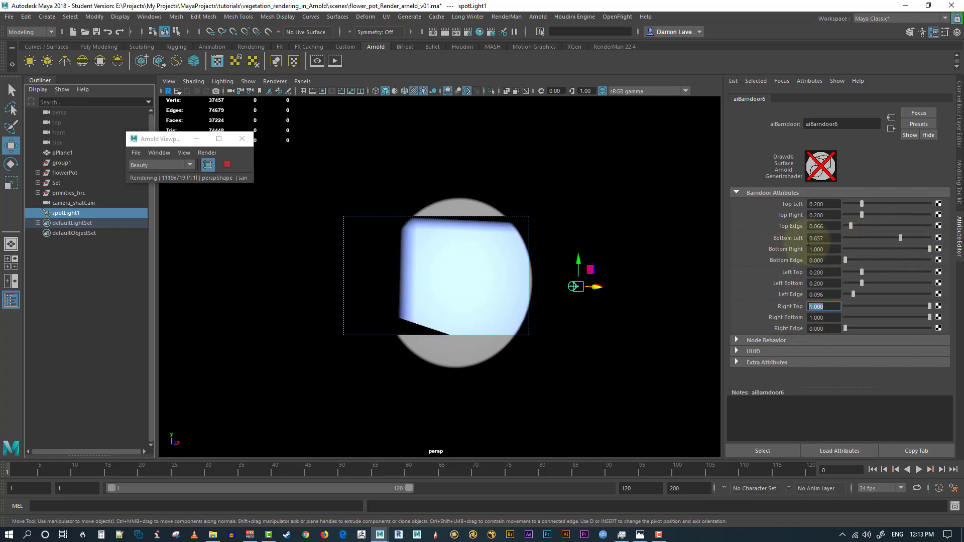
left_click(827, 237)
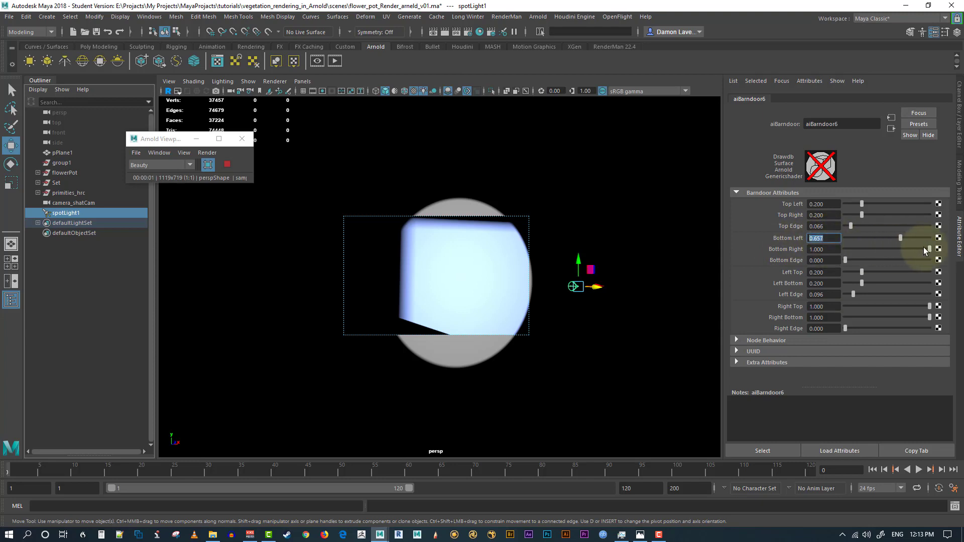
left_click_drag(924, 248, 902, 250)
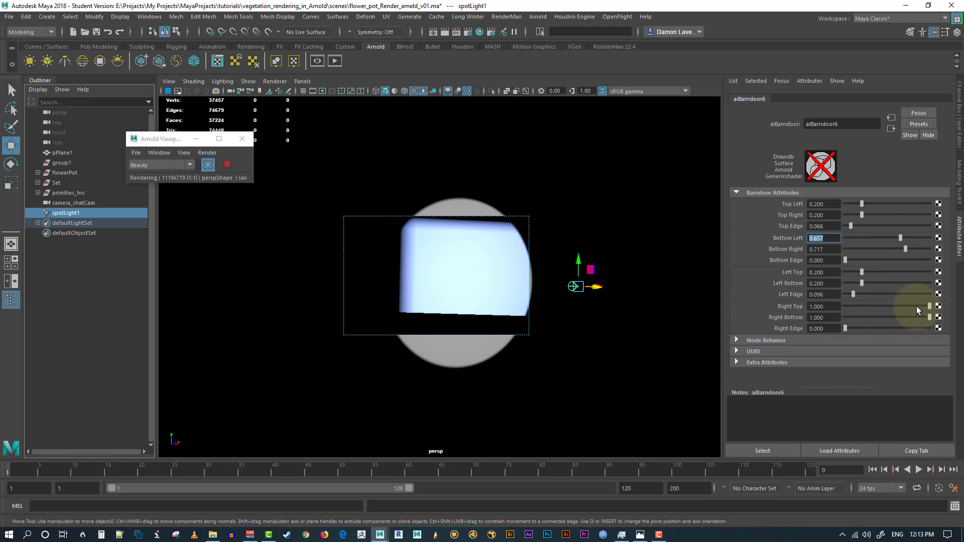
Step: Set the barndoor's Right Top to 0.675, Right Bottom to 0.633, Right Edge to 0.265, Left Edge to 0.084 and Bottom Edge to 0.096
left_click_drag(930, 306, 866, 328)
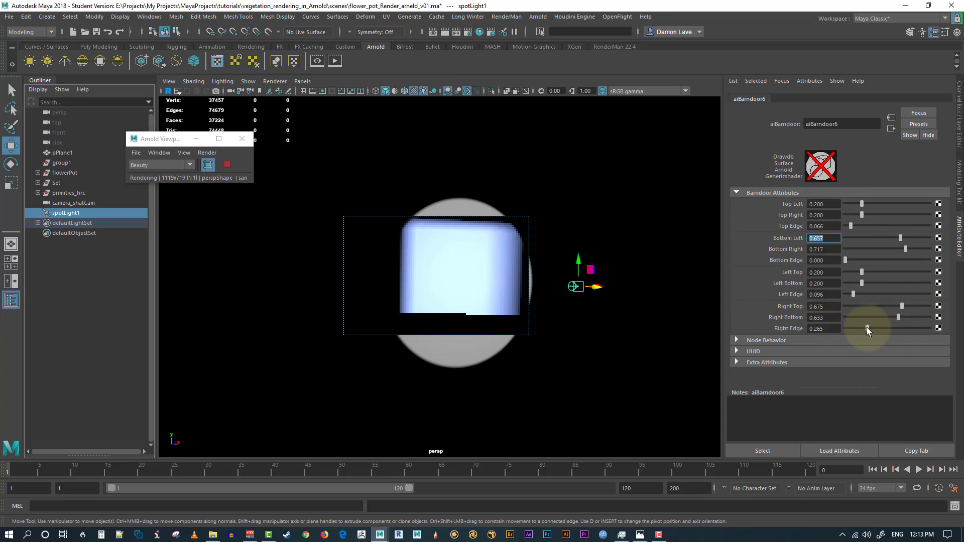
left_click_drag(861, 294, 851, 294)
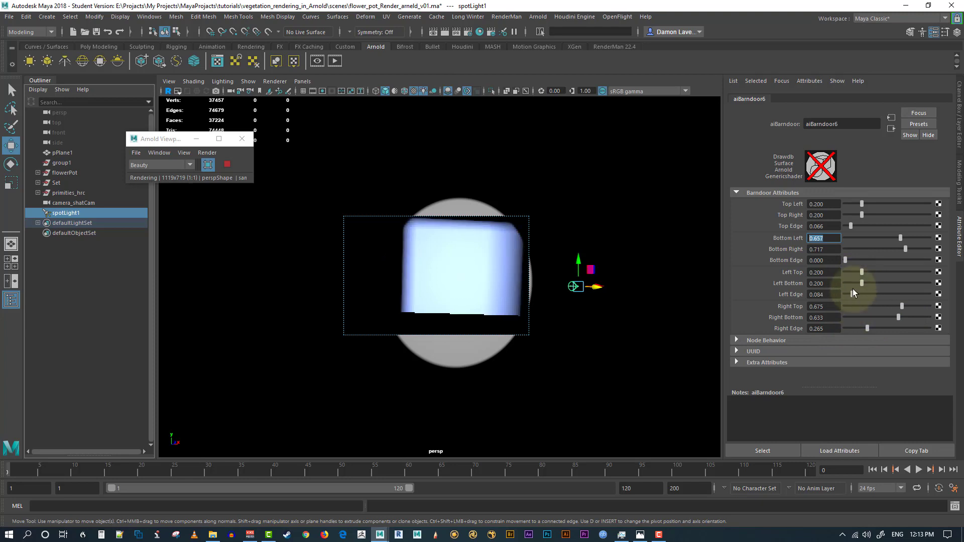
mouse_move(844, 260)
left_mouse_down()
mouse_move(860, 258)
mouse_move(853, 260)
left_mouse_up()
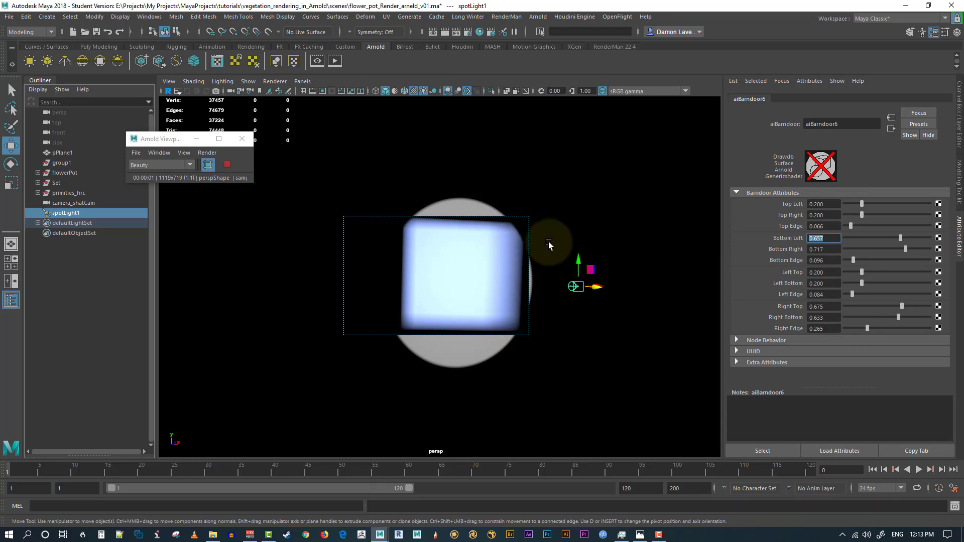
Step: Resize the Arnold crop region to cover the full height of the light disc and bring its left edge slightly inward
left_click(401, 216)
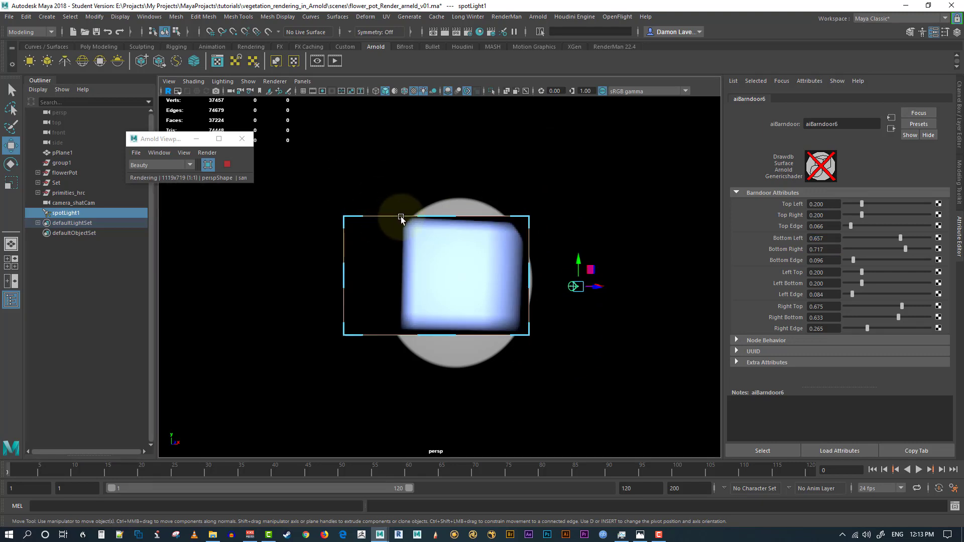
left_click_drag(436, 216, 436, 182)
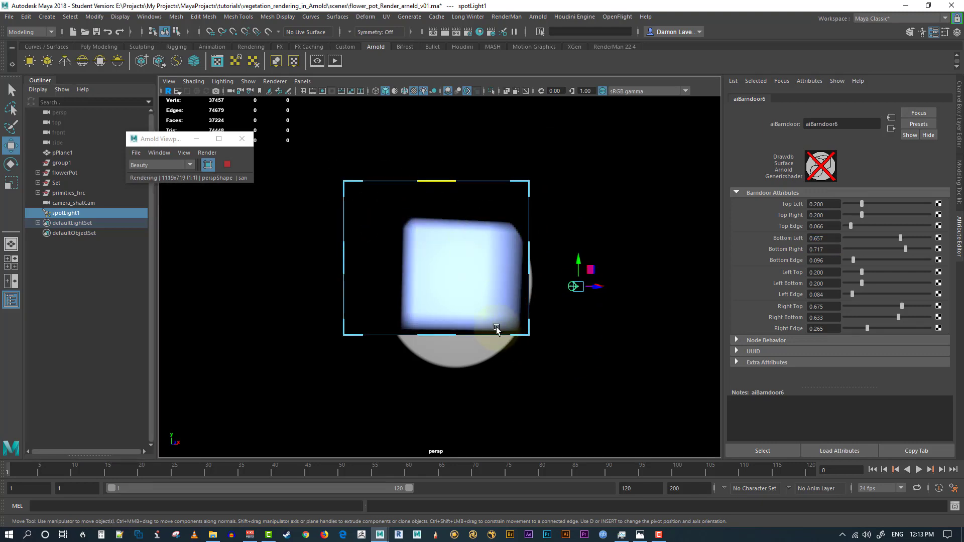
left_click_drag(442, 335, 442, 385)
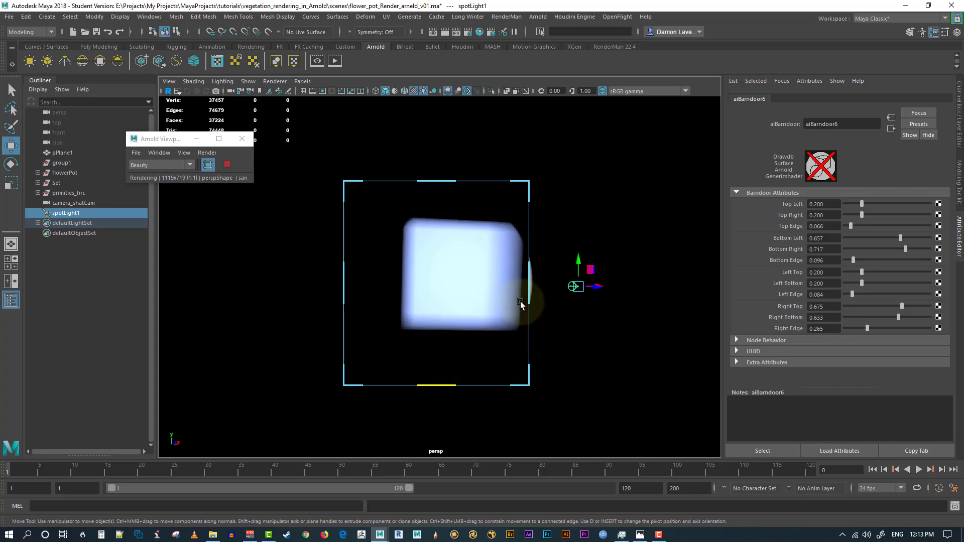
left_click_drag(341, 286, 357, 290)
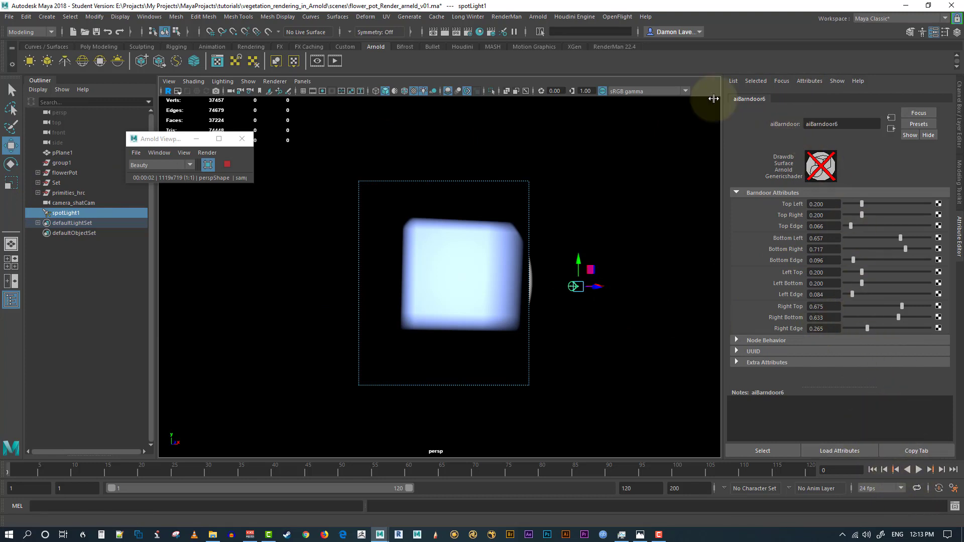
Step: Disconnect the barndoor filter from spotLight1 and add a Light Blocker filter instead
left_click(66, 213)
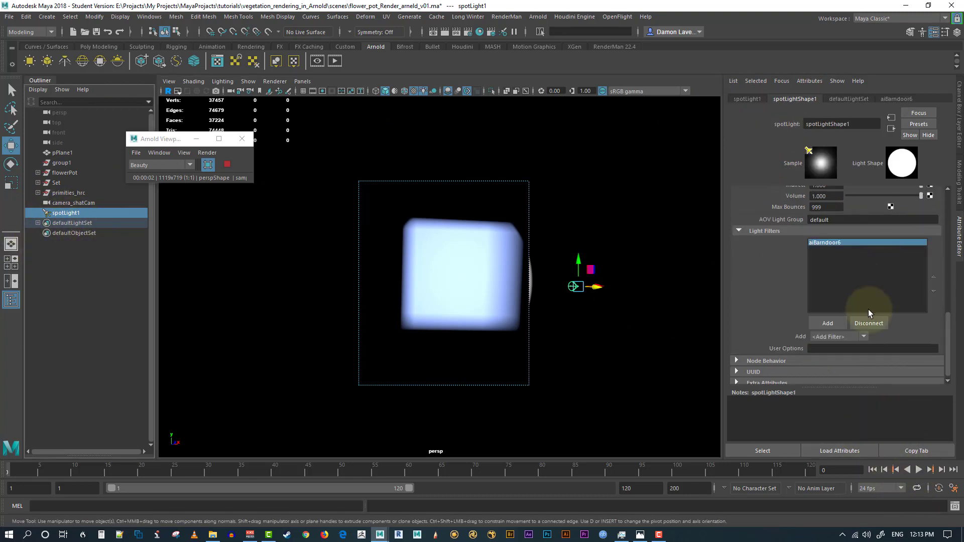
left_click(869, 323)
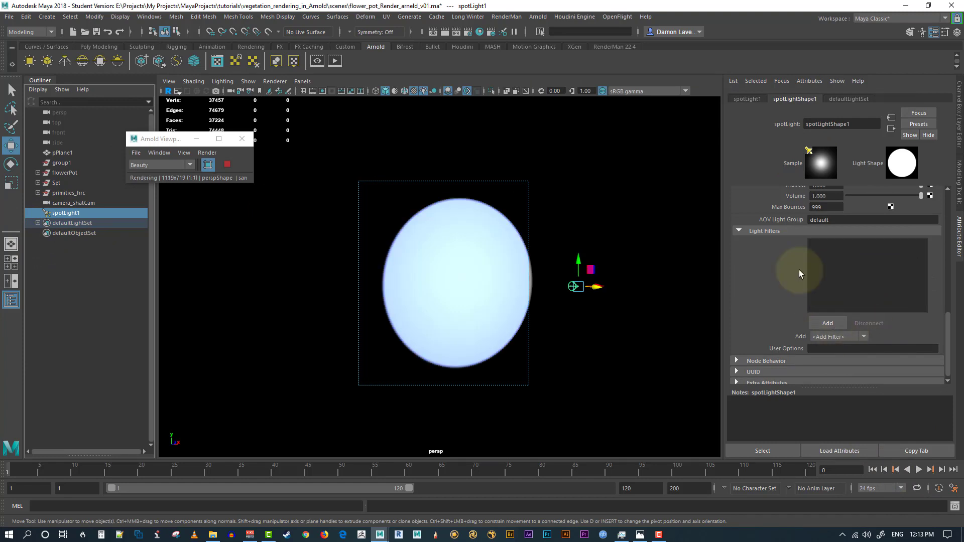
left_click(833, 328)
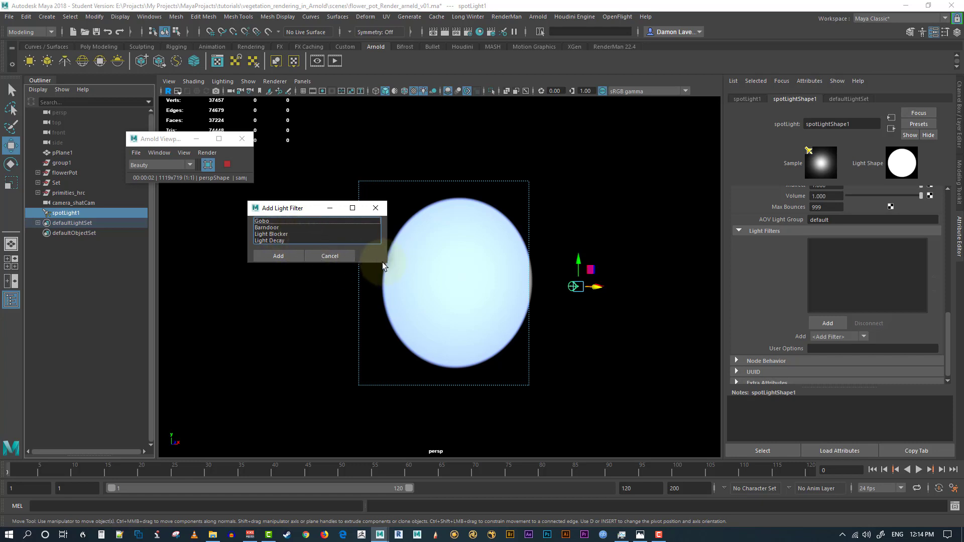
left_click(286, 234)
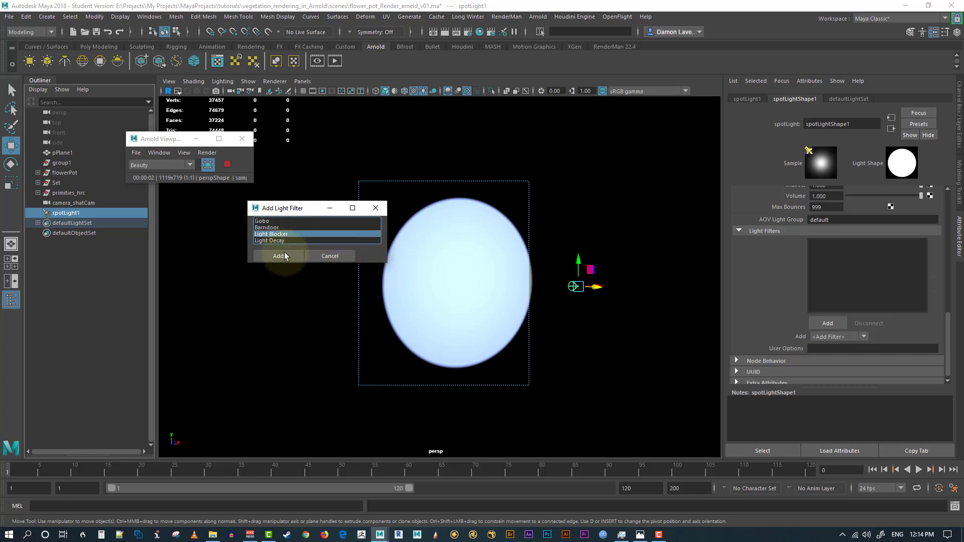
left_click(281, 256)
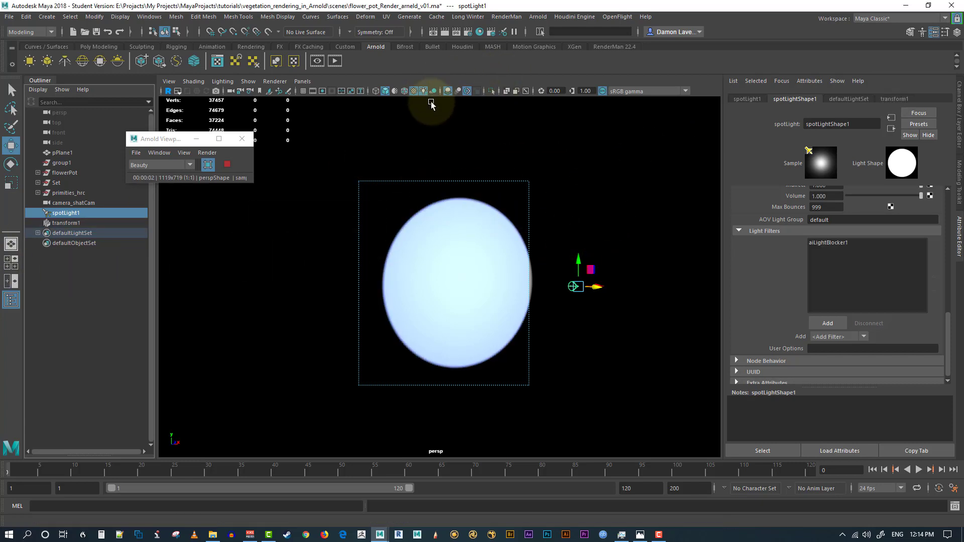
Step: Pause the Arnold viewport render and scale the light blocker up evenly into a large box in front of the lit disc
left_click(226, 166)
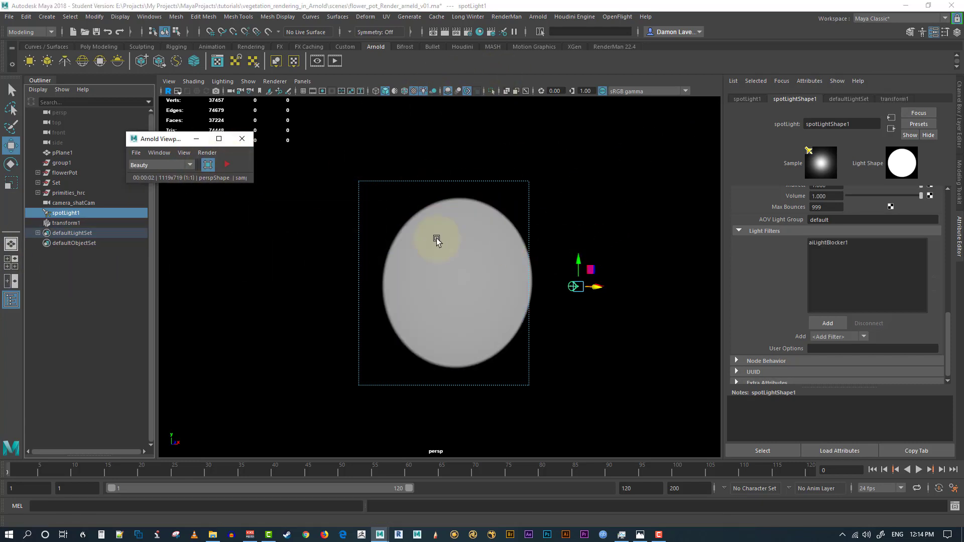
key("7")
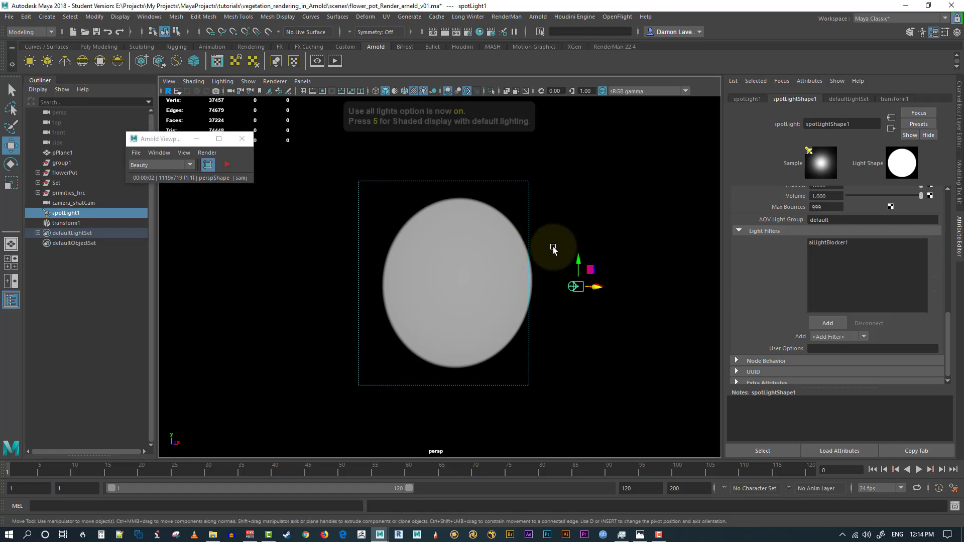
left_click_drag(563, 282, 517, 327, "alt")
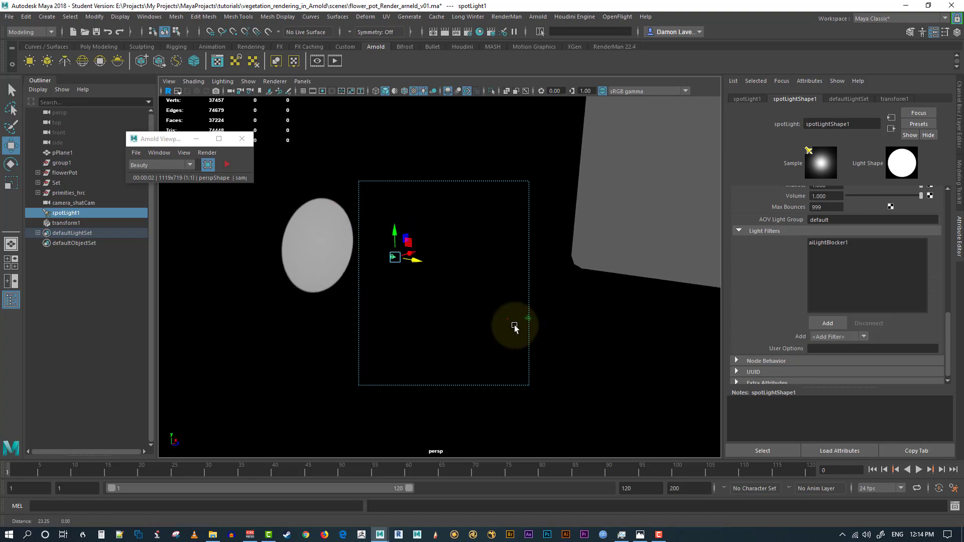
left_click(56, 222)
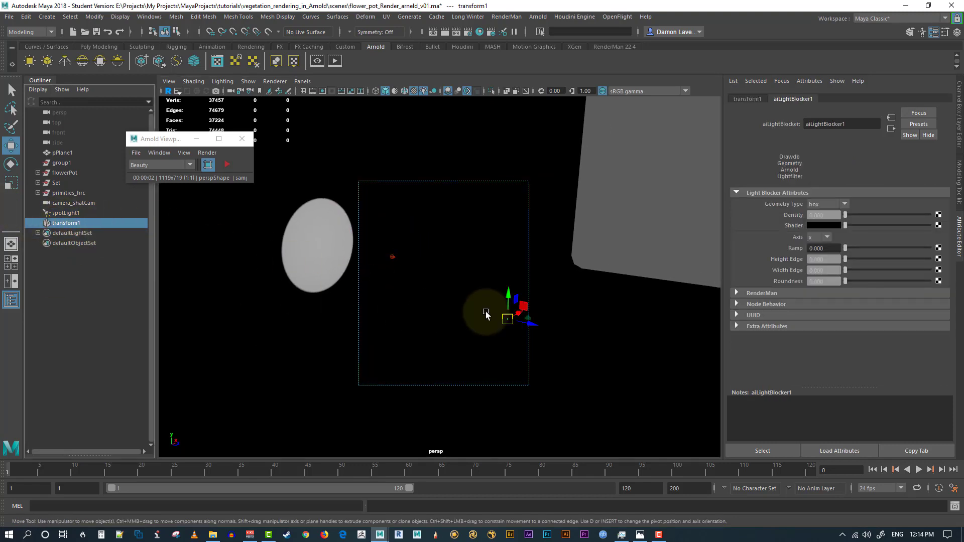
key("r")
left_click_drag(508, 319, 325, 223)
key("w")
left_click_drag(475, 194, 197, 196, "alt")
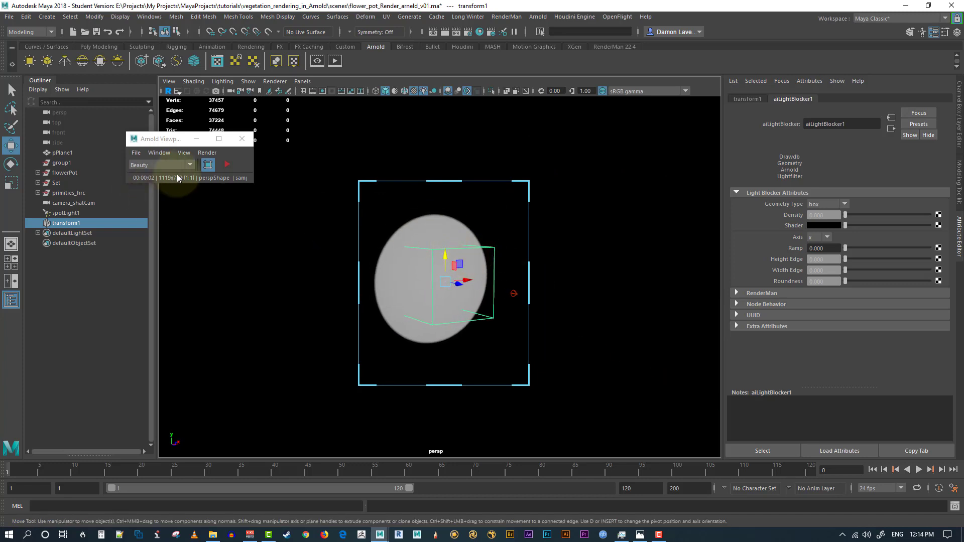
Step: Resume the Arnold viewport render, shift the light blocker along its Z axis and raise its Density to 1
left_click(227, 164)
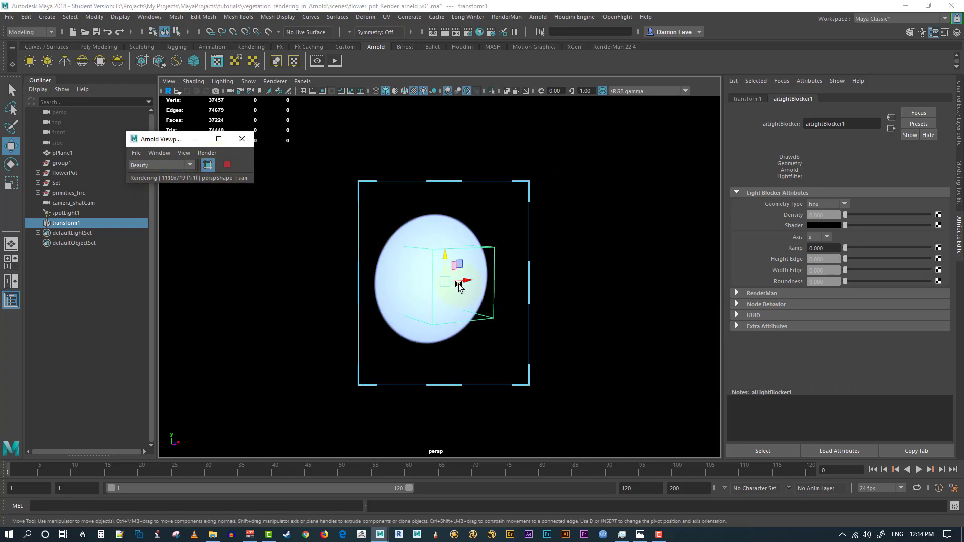
left_click_drag(459, 285, 477, 291)
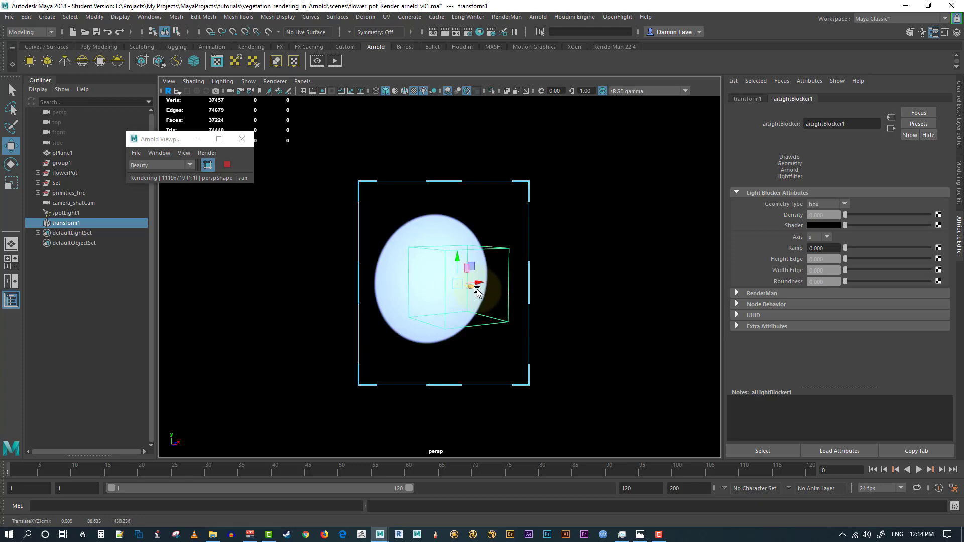
key("r")
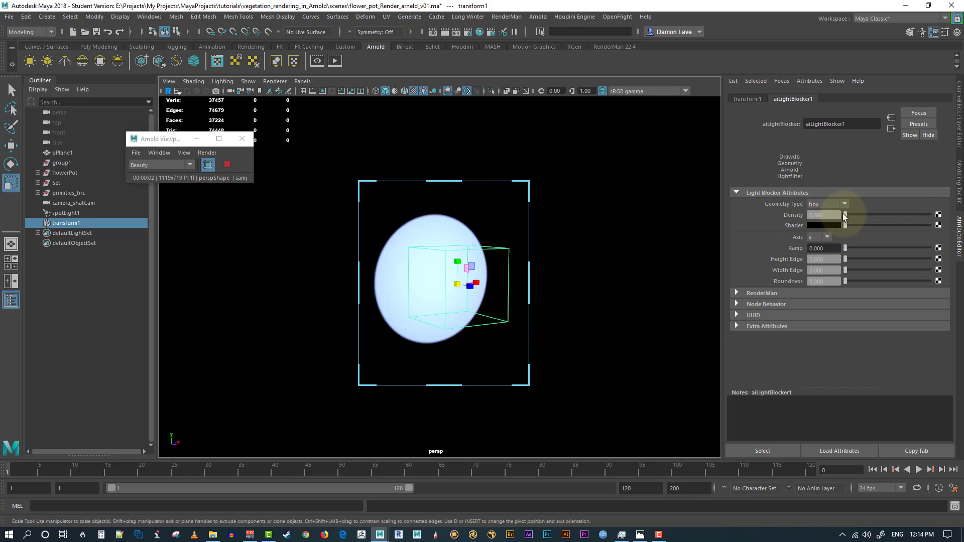
left_click_drag(844, 214, 936, 215)
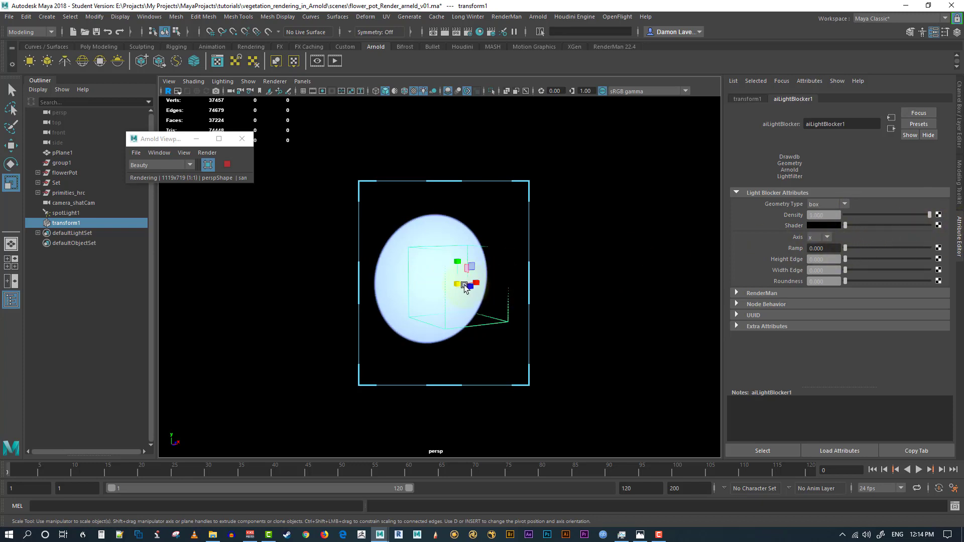
Step: Scale the light blocker up uniformly to about 176, narrow it along X and adjust its Height Edge
mouse_move(460, 285)
left_mouse_down()
mouse_move(478, 285)
mouse_move(468, 284)
left_mouse_up()
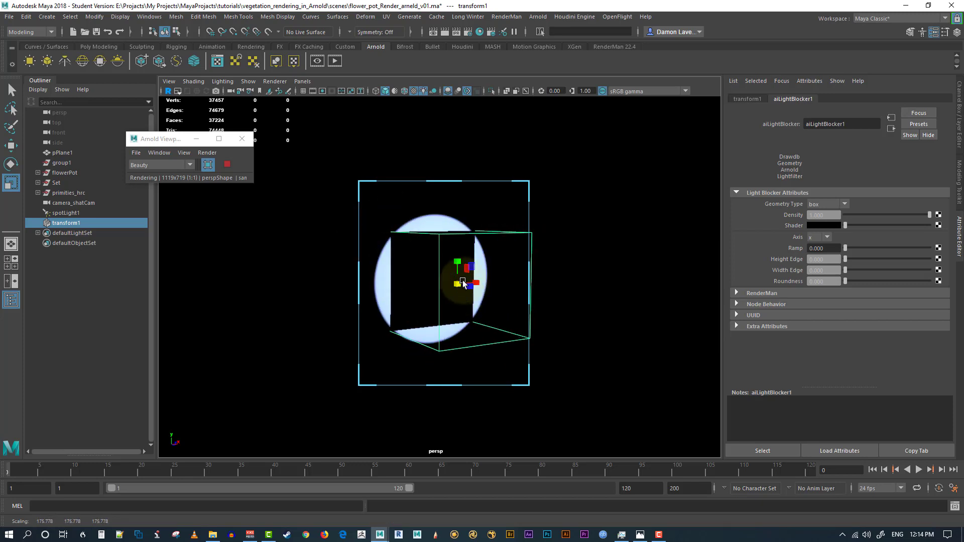
left_click_drag(476, 283, 463, 281)
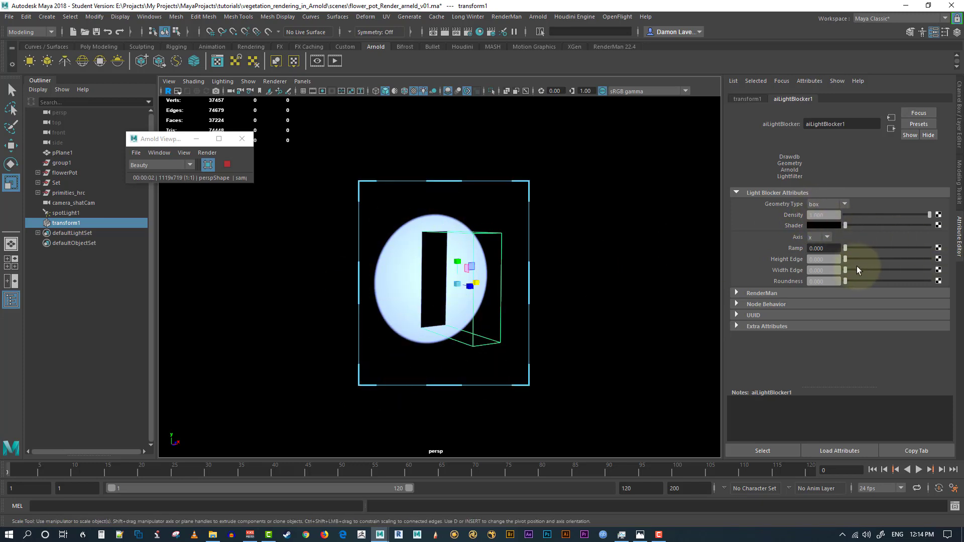
left_click_drag(845, 260, 873, 270)
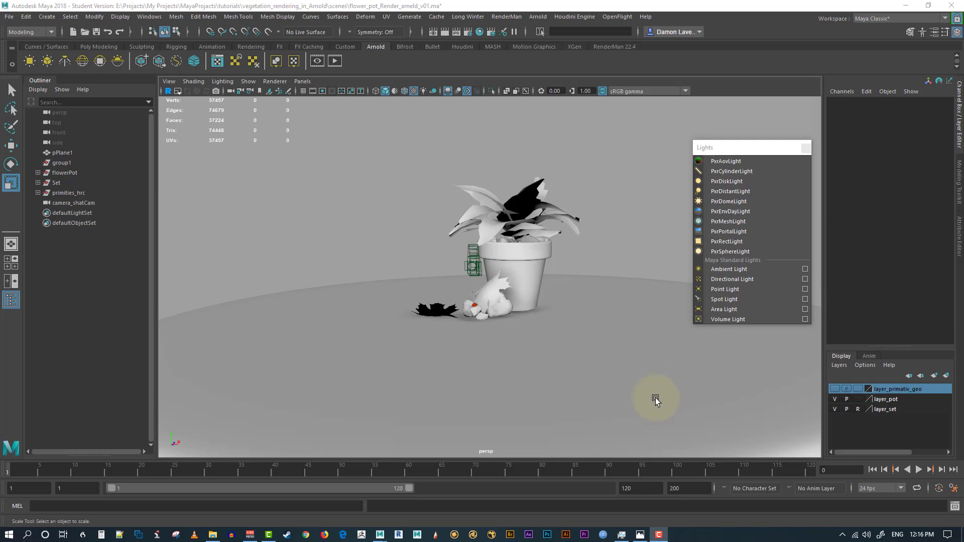
Step: Examine the flower pot, fallen leaves, stones and shot camera from several angles in the perspective view
mouse_move(427, 321)
left_mouse_down("alt")
mouse_move(438, 319)
mouse_move(437, 329)
left_mouse_up("alt")
right_click_drag(437, 329, 525, 378, "alt")
left_click_drag(526, 378, 415, 322, "alt")
left_click_drag(445, 381, 351, 255, "alt")
left_click_drag(474, 313, 449, 312, "alt")
right_click_drag(449, 312, 414, 309, "alt")
left_click_drag(414, 310, 443, 318, "alt")
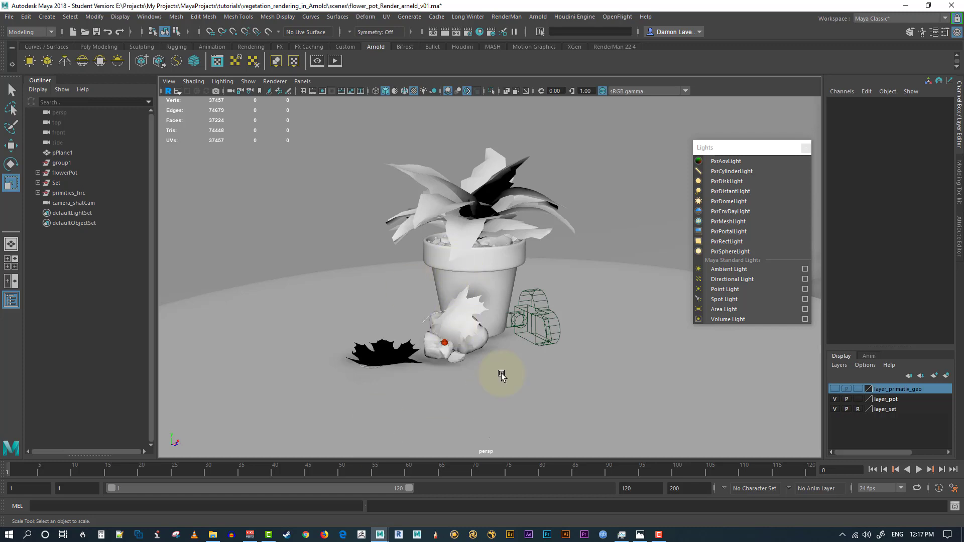
left_click_drag(538, 344, 498, 260, "alt")
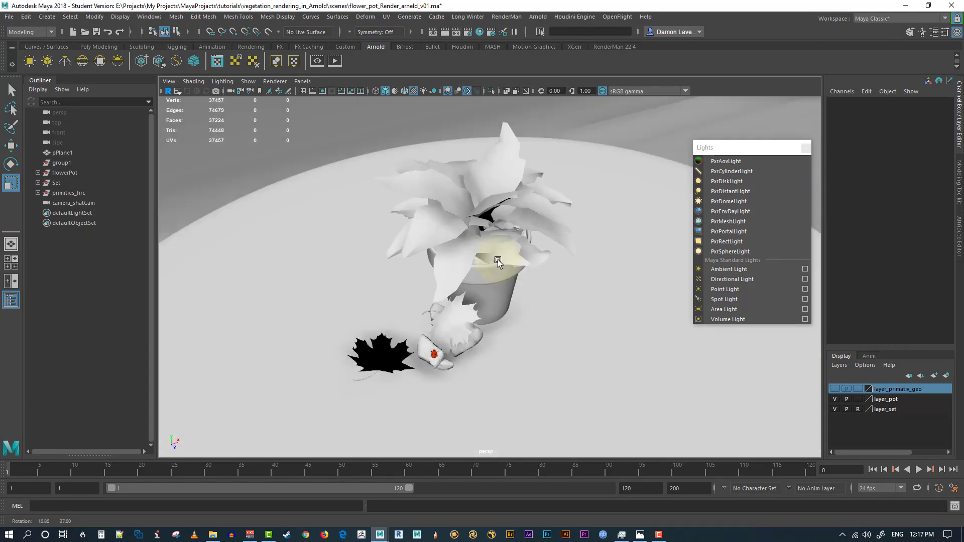
left_click_drag(461, 357, 469, 339, "alt")
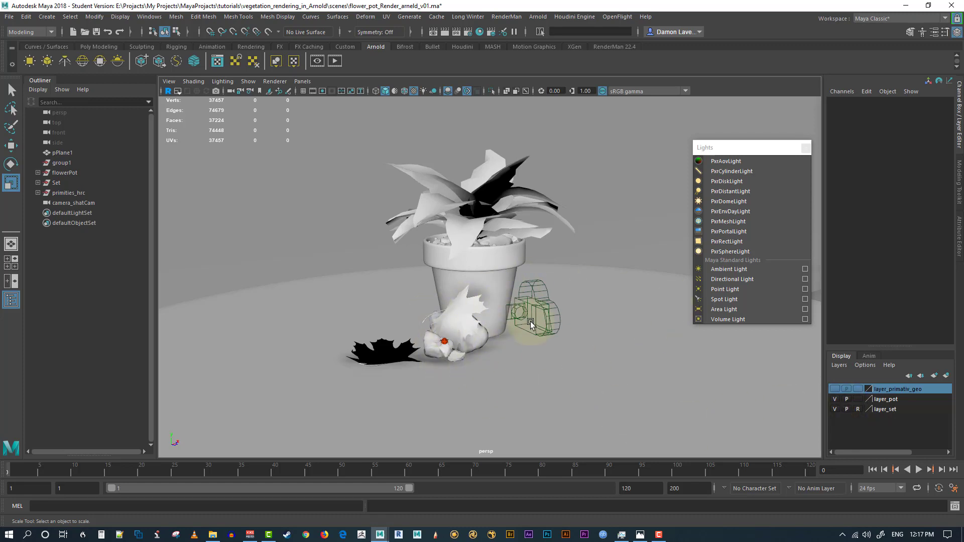
Step: Look through camera_shatCam and close the floating Lights list
left_click(302, 81)
mouse_move(326, 92)
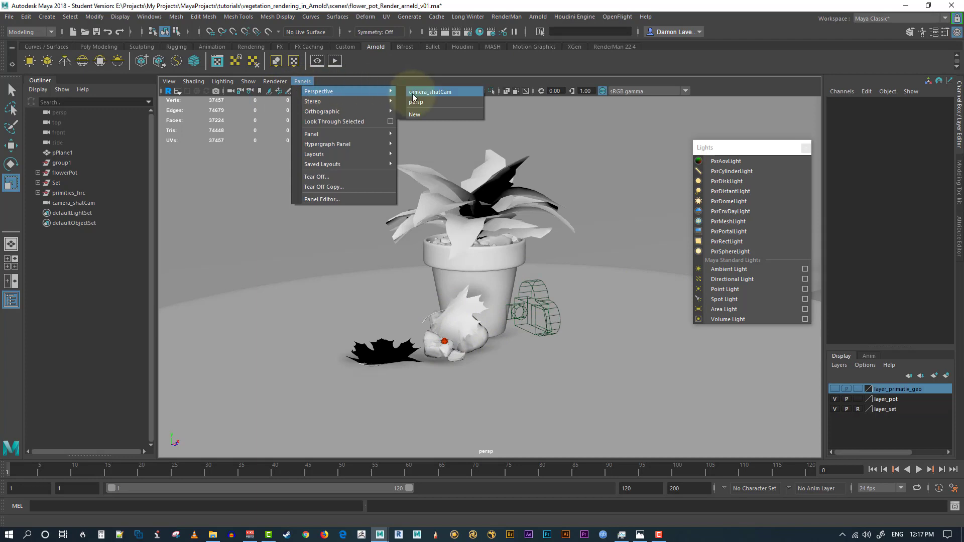
left_click(432, 92)
left_click(805, 147)
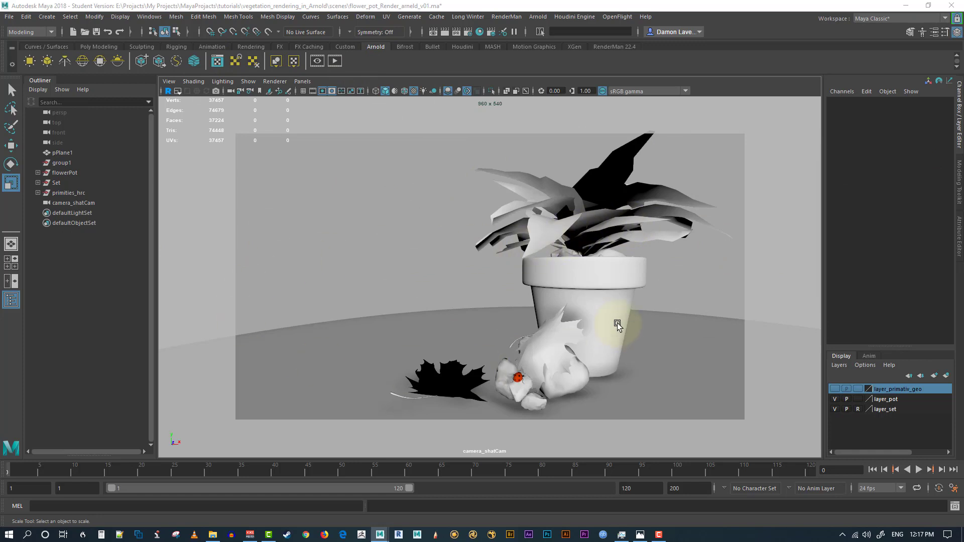
Step: Tumble the shot camera around the flower pot and display the field chart over its view
left_click_drag(493, 295, 564, 291, "alt")
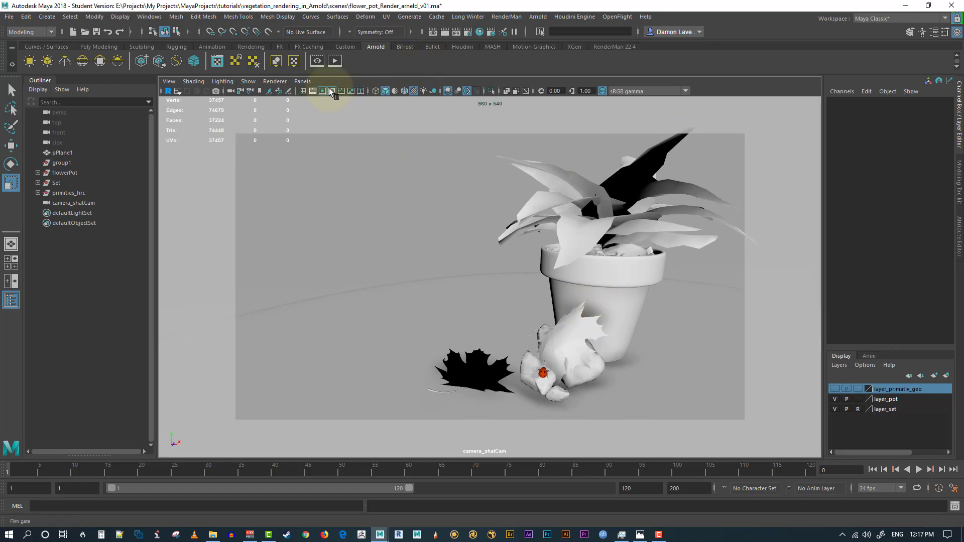
left_click(342, 91)
left_click_drag(534, 244, 528, 347, "alt")
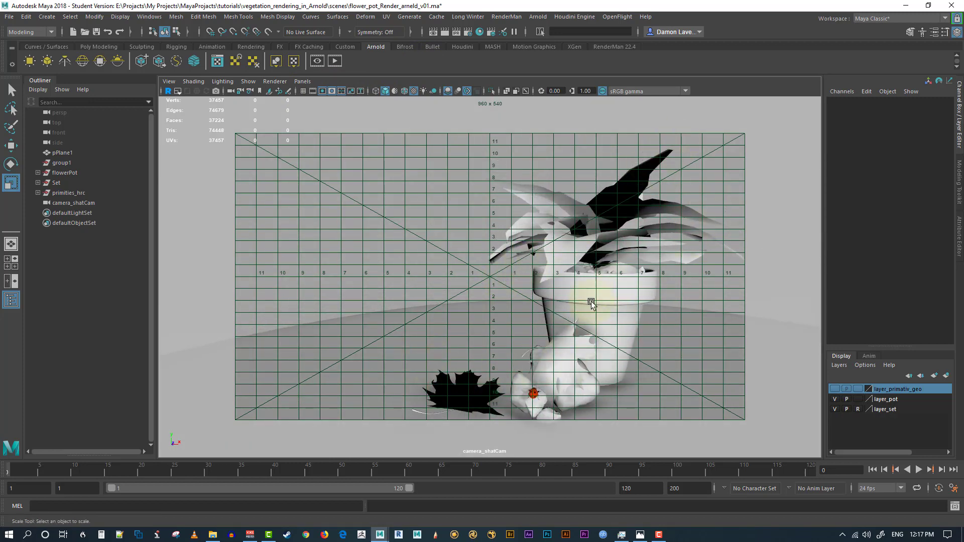
Step: Try high and low shot camera angles on the flower pot, leaf and stones against the field chart
left_click_drag(591, 301, 517, 333, "alt")
middle_click_drag(517, 332, 398, 328, "alt")
left_click_drag(399, 327, 492, 371, "alt")
right_click_drag(490, 372, 482, 373, "alt")
left_click_drag(486, 368, 504, 346, "alt")
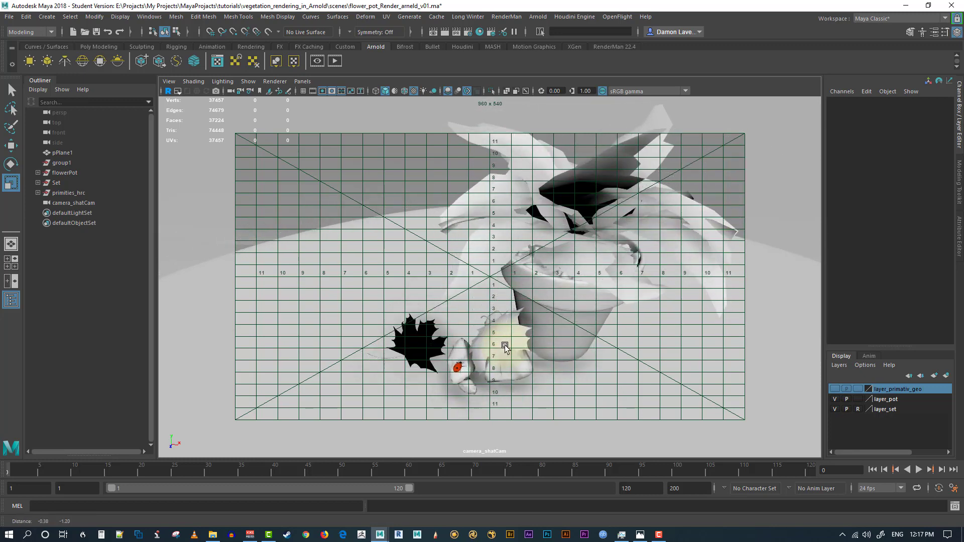
middle_click_drag(504, 346, 492, 366, "alt")
right_click_drag(493, 365, 497, 362, "alt")
left_click_drag(501, 369, 492, 364, "alt")
middle_click_drag(492, 364, 498, 351, "alt")
left_click_drag(471, 368, 480, 349, "alt")
middle_click_drag(480, 348, 465, 366, "alt")
right_click_drag(465, 366, 457, 367, "alt")
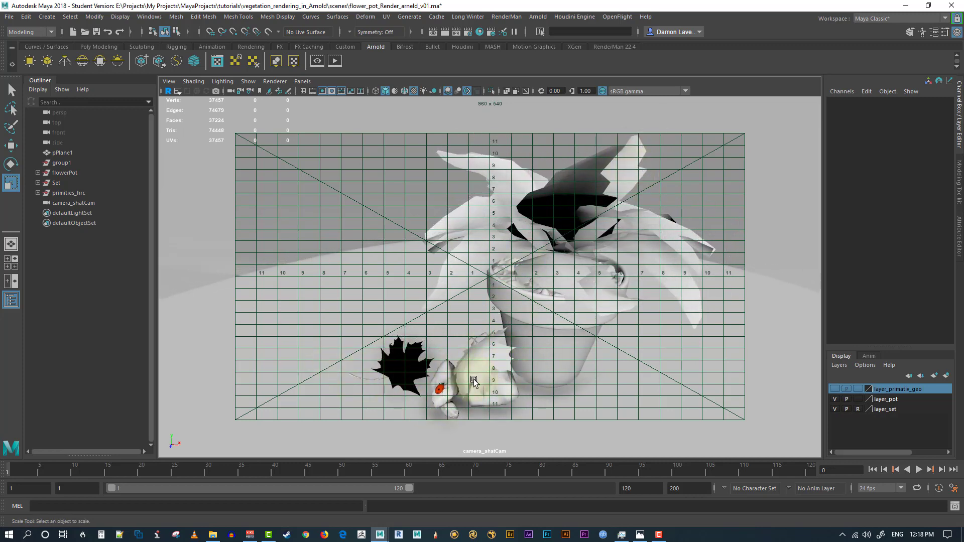
left_click_drag(473, 381, 493, 377, "alt")
middle_click_drag(494, 376, 544, 240, "alt")
left_click_drag(526, 290, 519, 269, "alt")
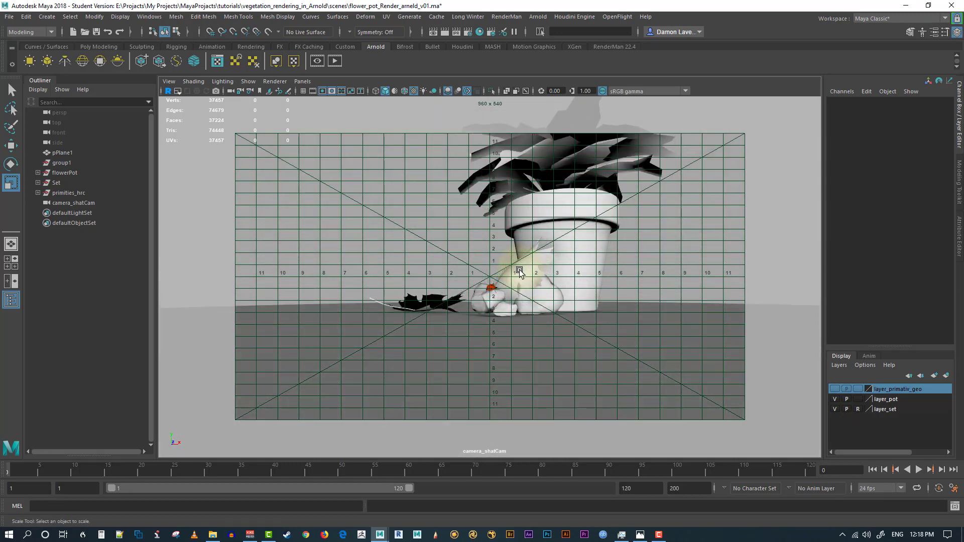
Step: Frame the shot camera with the pot right of centre and the ladybug low on the vertical centre line, and select the camera
middle_click_drag(519, 270, 523, 295, "alt")
left_click_drag(522, 296, 525, 305, "alt")
middle_click_drag(525, 305, 580, 336, "alt")
left_click_drag(579, 336, 553, 346, "alt")
middle_click_drag(553, 346, 538, 386, "alt")
left_click_drag(537, 388, 538, 389, "alt")
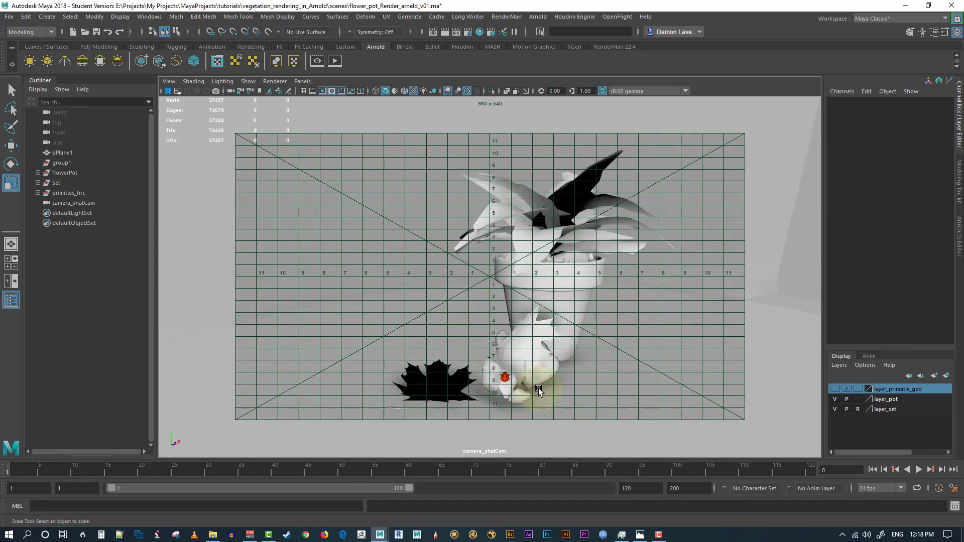
middle_click_drag(538, 387, 523, 366, "alt")
left_click_drag(523, 367, 527, 366, "alt")
right_click_drag(527, 367, 528, 365, "alt")
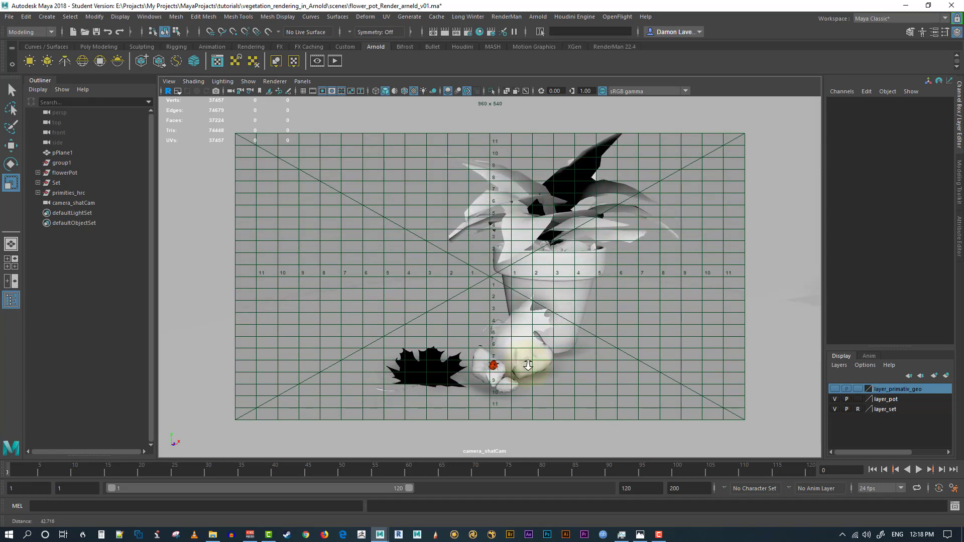
left_click_drag(528, 365, 521, 339, "alt")
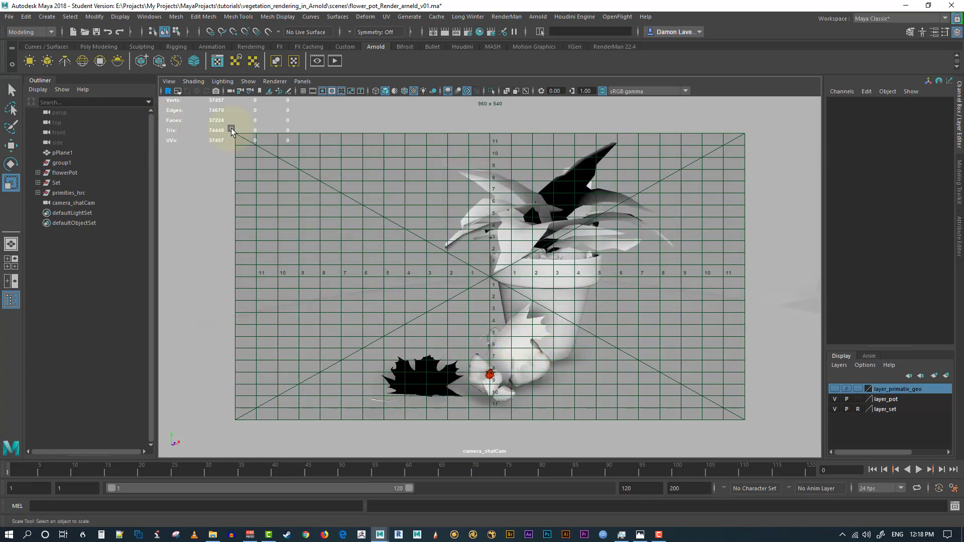
left_click(228, 91)
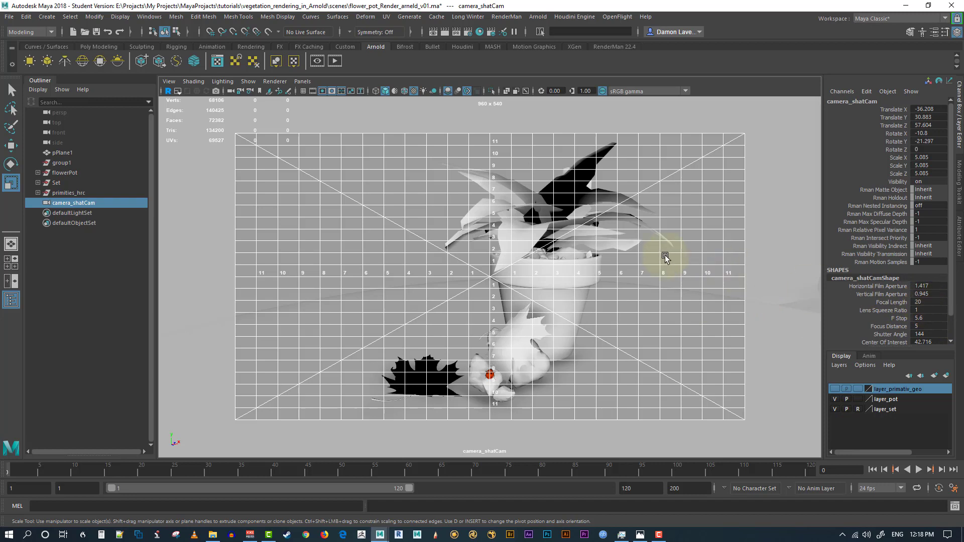
Step: Set camera_shatCam's focal length to 22, reframe the flower pot, and turn off the field chart
left_click(946, 304)
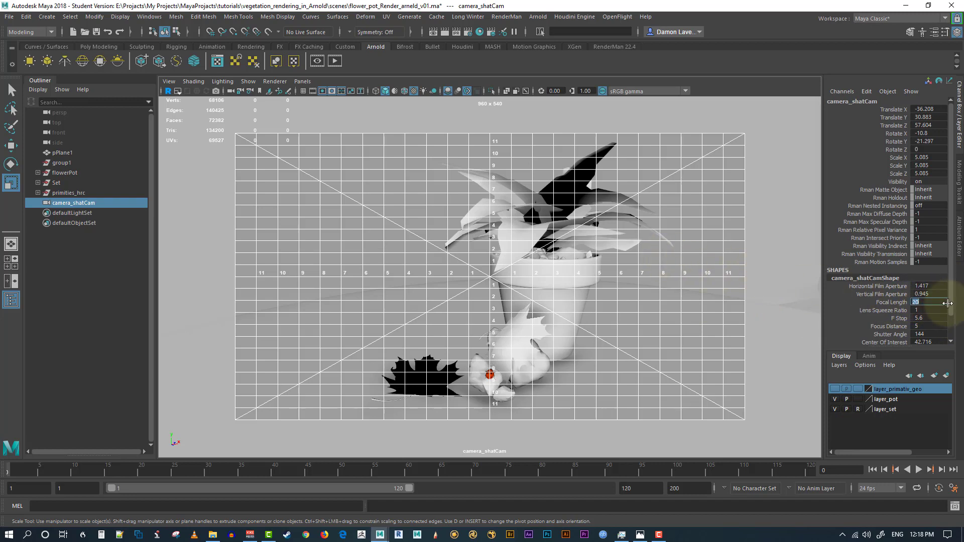
type("22")
key("Return")
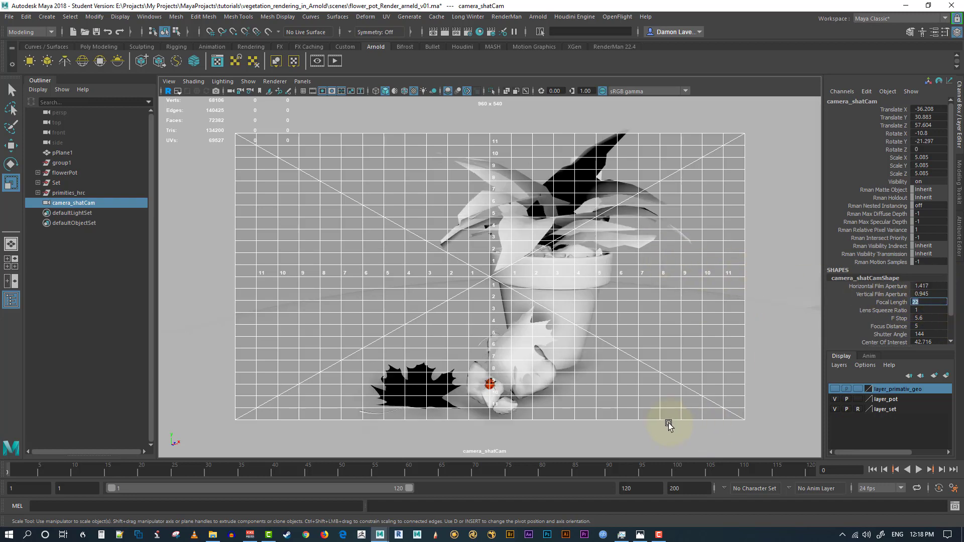
middle_click_drag(624, 315, 603, 311, "alt")
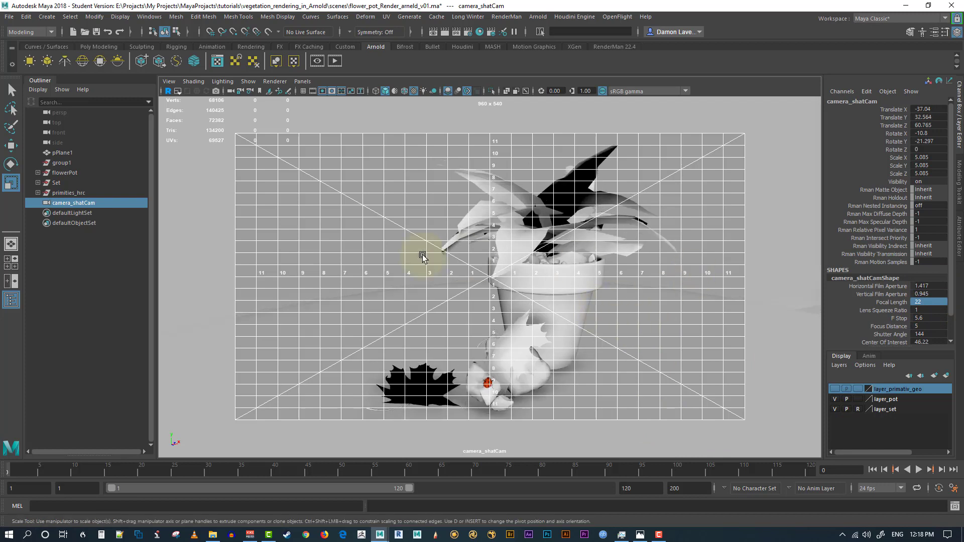
left_click(341, 91)
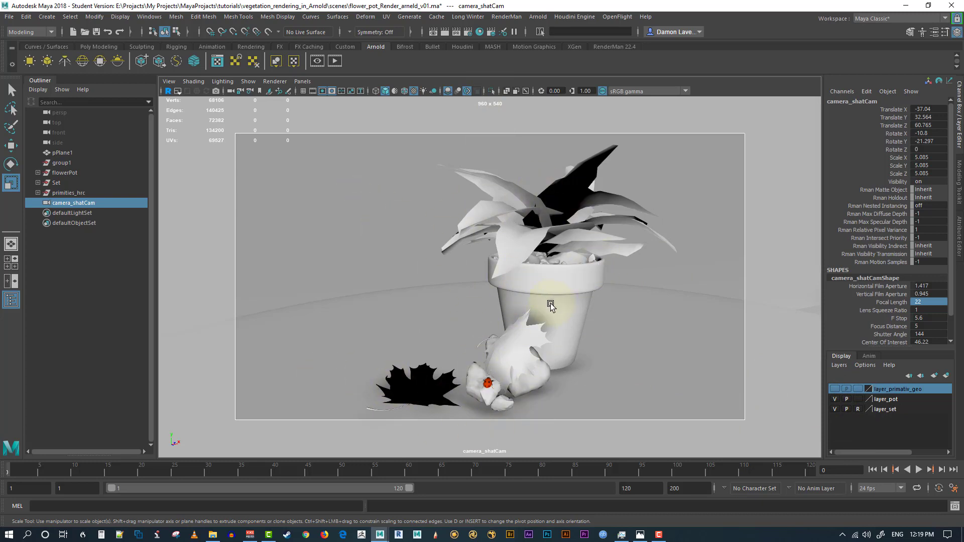
Step: Compare the flower pot with its primitive stand-ins, leaving layer_primativ_geo and layer_pot both visible
left_click(835, 399)
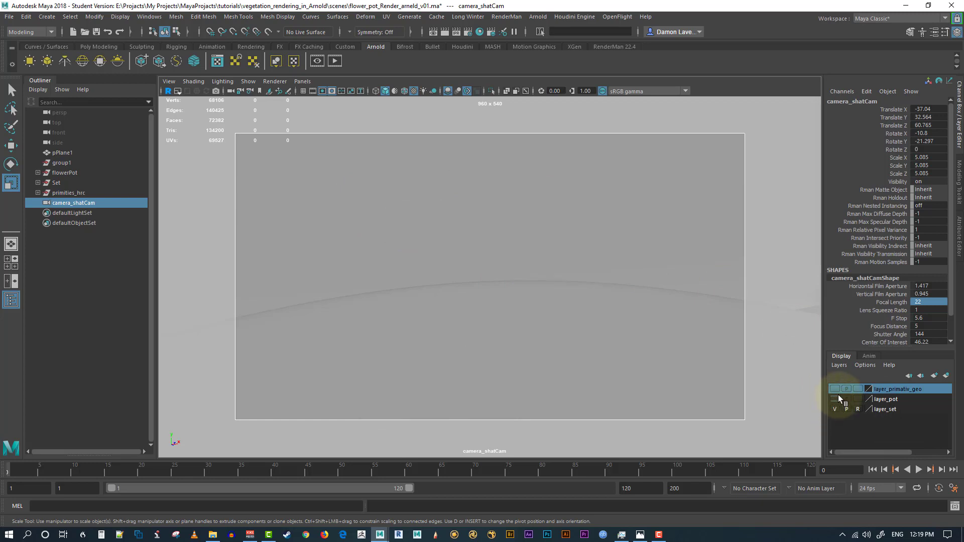
left_click(834, 390)
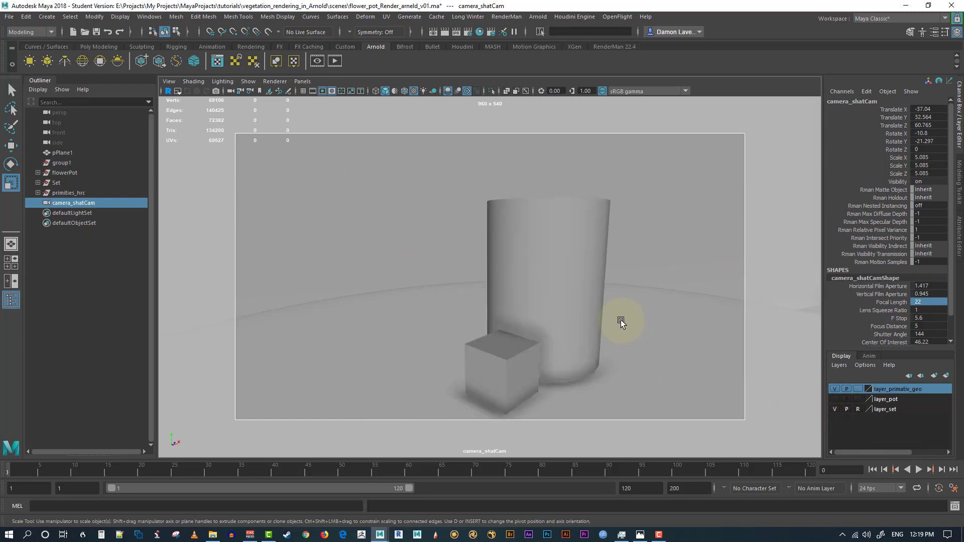
left_click(835, 399)
Step: Lower the top vertices of the stand-in cylinder to the flower pot's rim and return to object mode
left_click(552, 211)
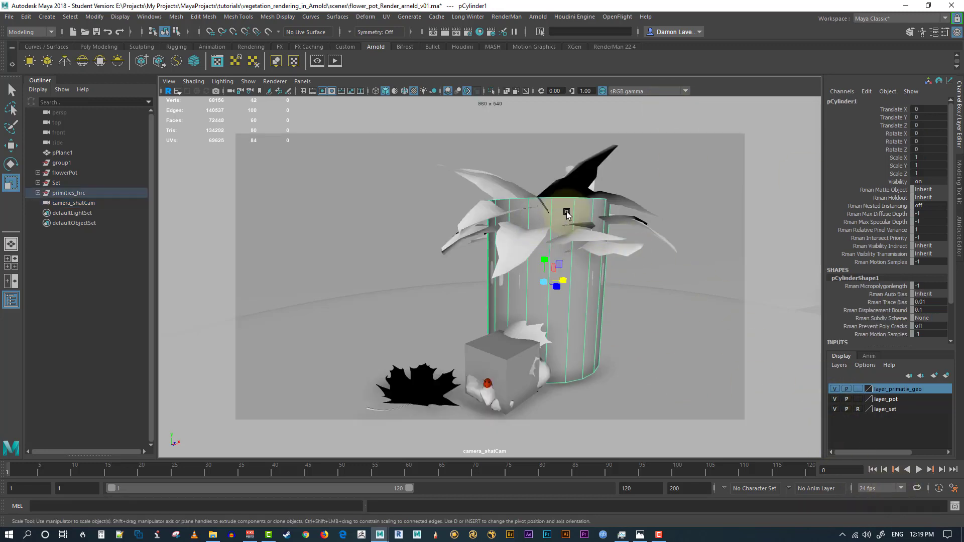
right_click(581, 198)
right_click_drag(582, 198, 507, 195)
left_click_drag(416, 155, 728, 234)
key("w")
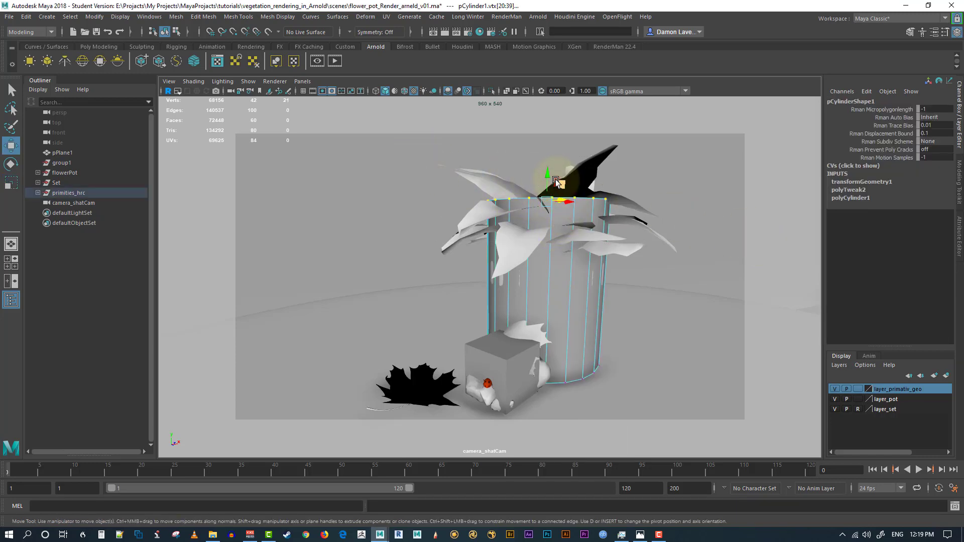
left_click_drag(558, 174, 547, 229)
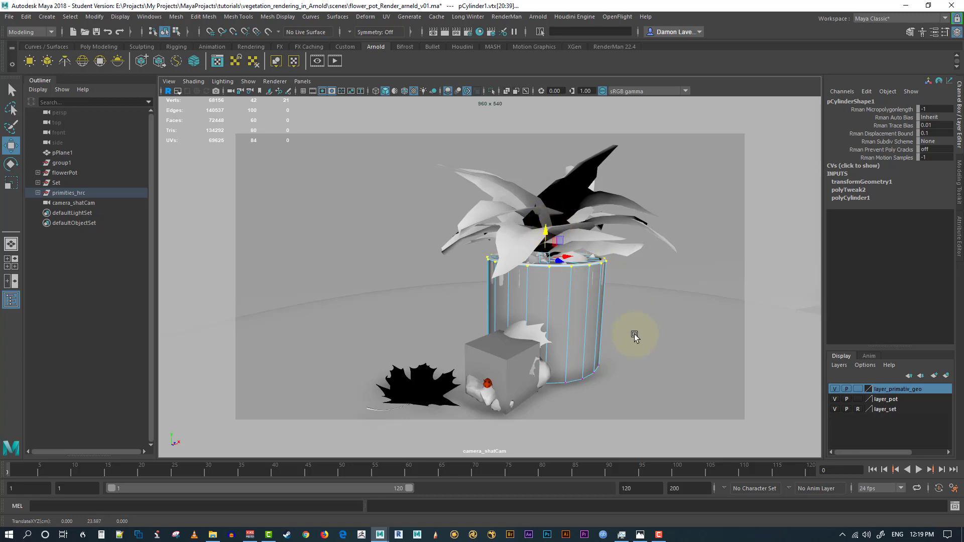
right_click_drag(565, 288, 568, 271)
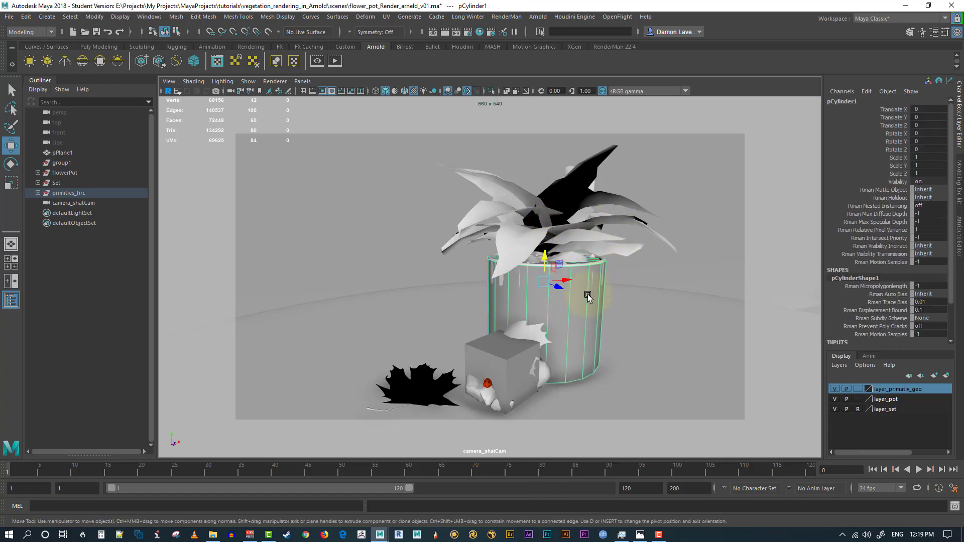
Step: Check the pot without the stand-ins, show only layer_primativ_geo with layer_pot hidden, and deselect the cylinder
left_click(834, 390)
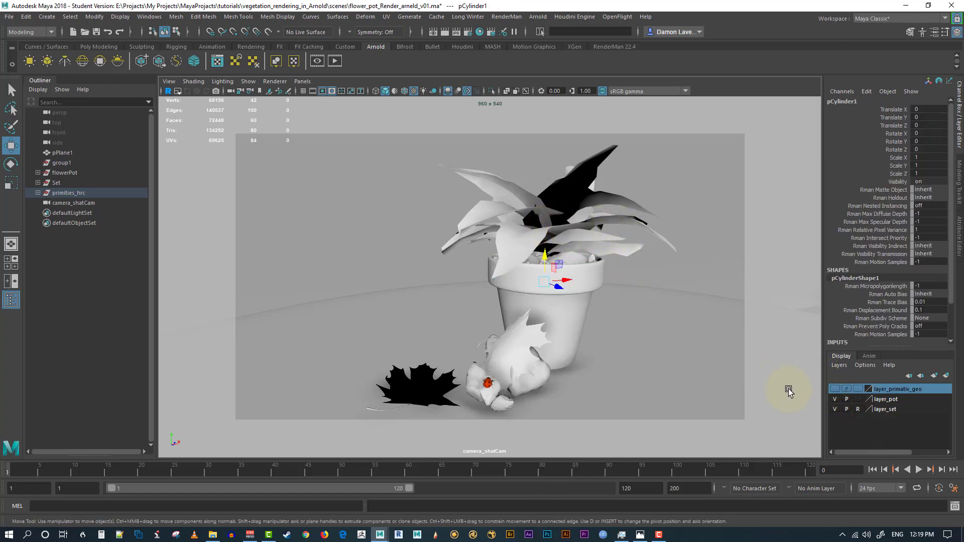
left_click(835, 390)
left_click(834, 400)
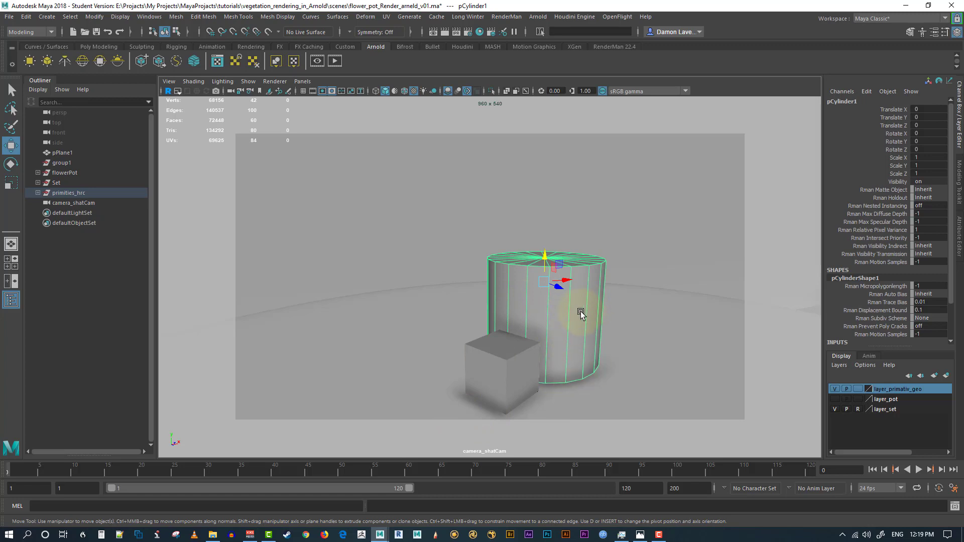
left_click(496, 161)
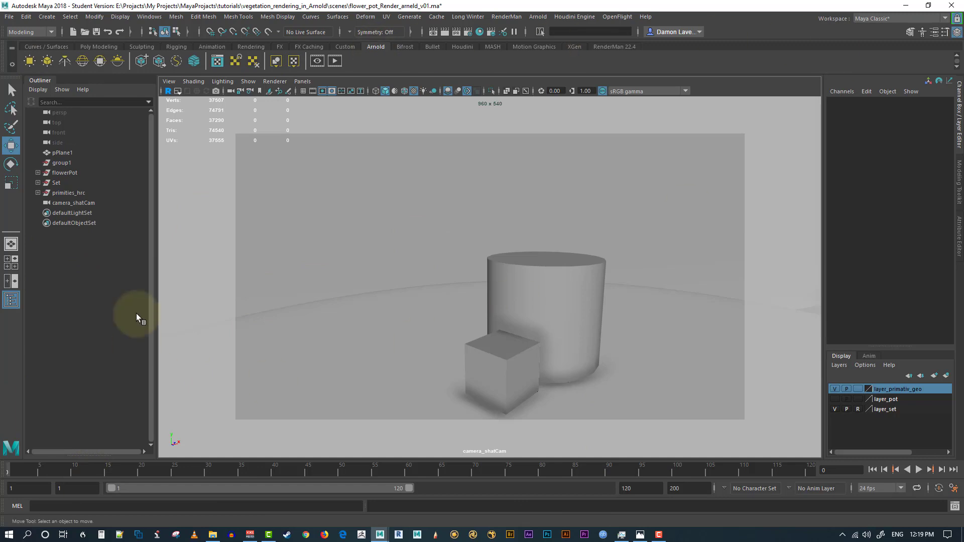
Step: Hide the time slider, range slider and shelf tabs to enlarge the viewport
key("space")
left_click(596, 220)
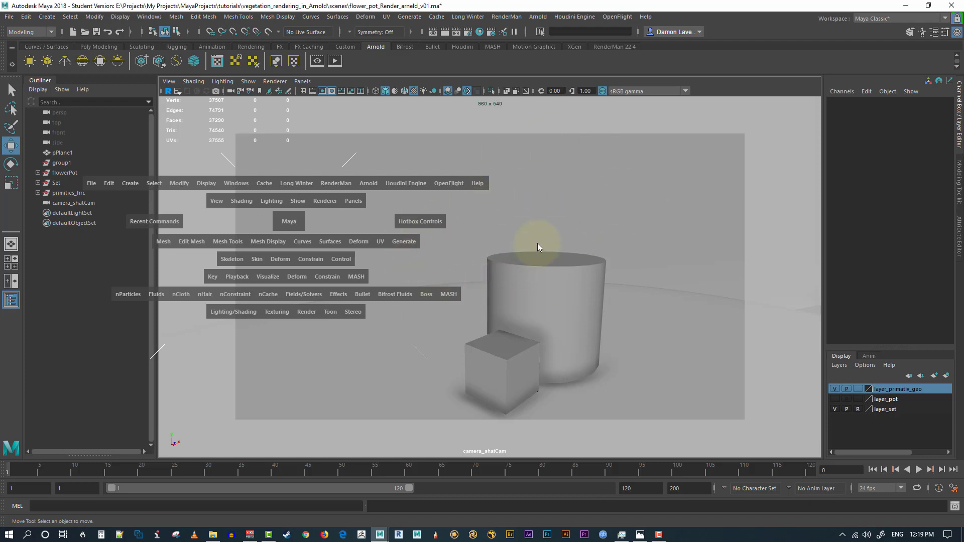
left_click(570, 229)
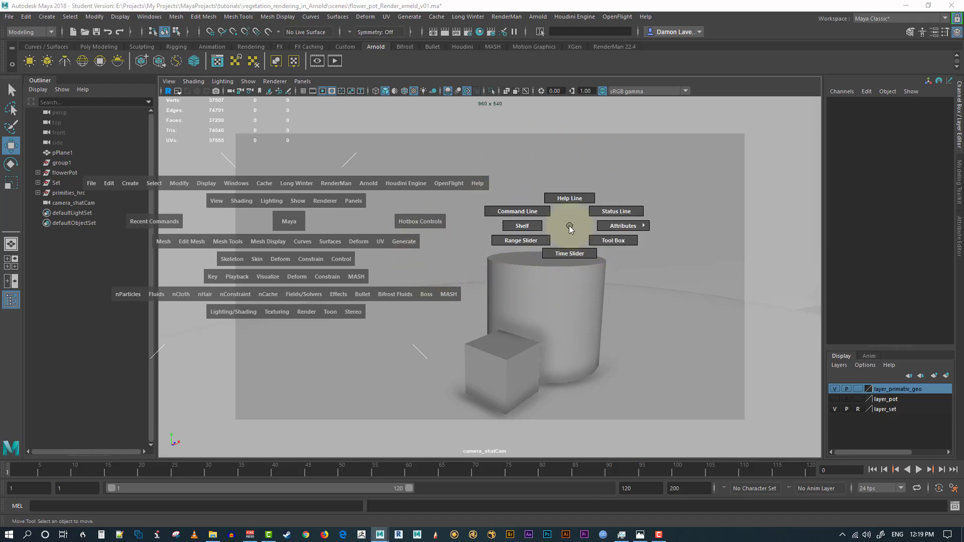
left_click_drag(571, 229, 533, 265)
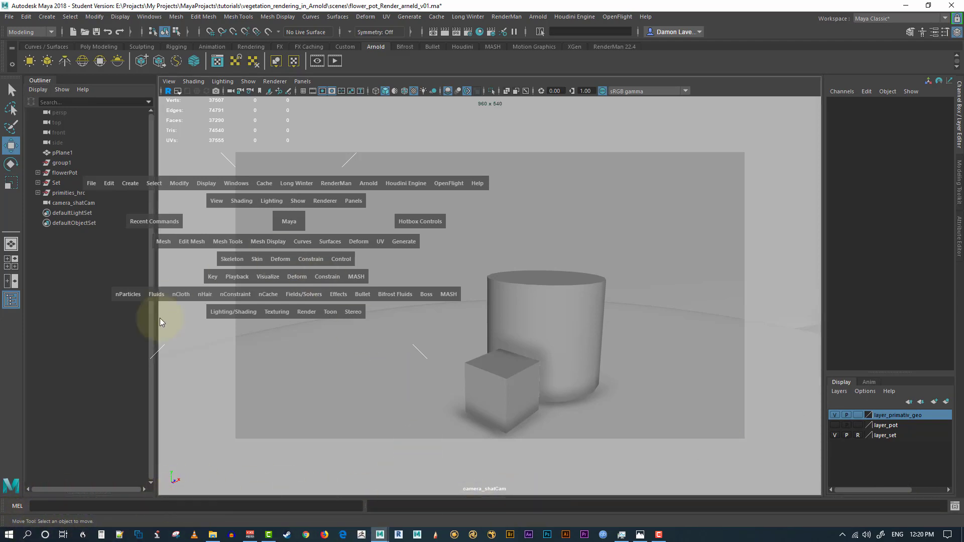
left_click(9, 61)
left_click(17, 69)
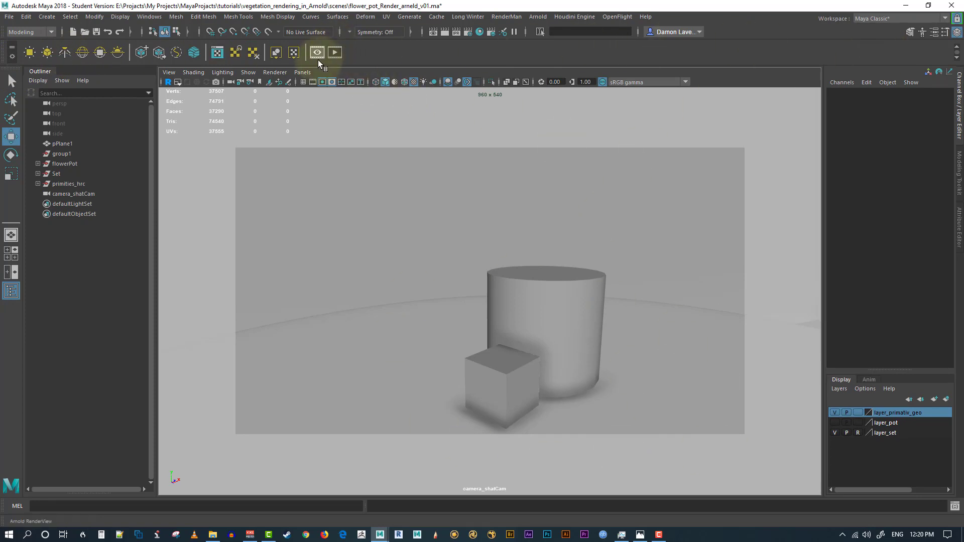
Step: Split the viewport into two side-by-side panes and show the persp camera in one beside camera_shatCam
left_click(302, 72)
mouse_move(385, 83)
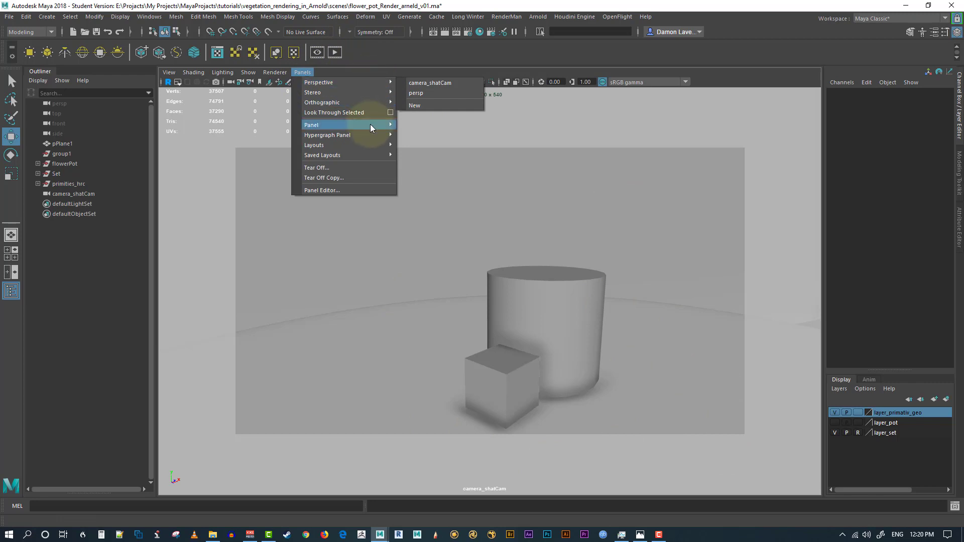
mouse_move(374, 130)
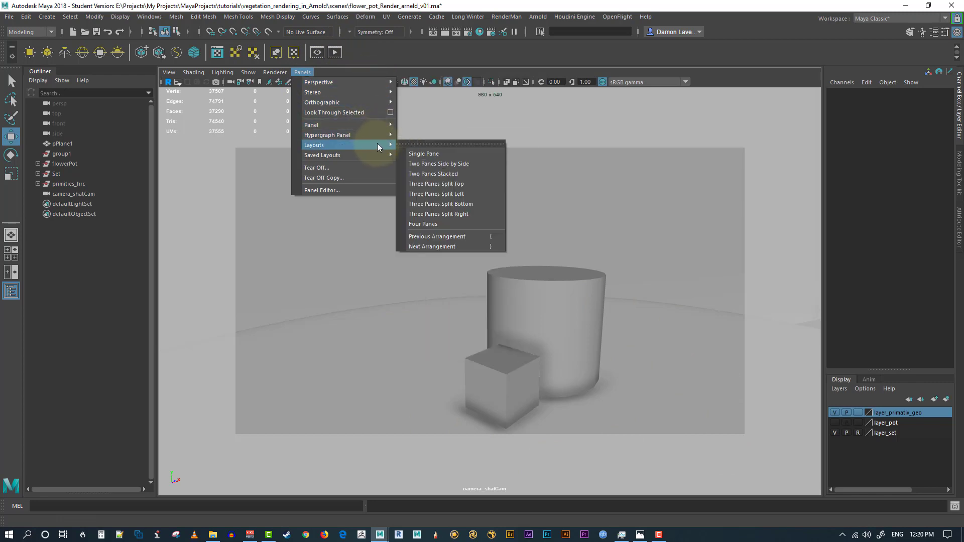
left_click(468, 164)
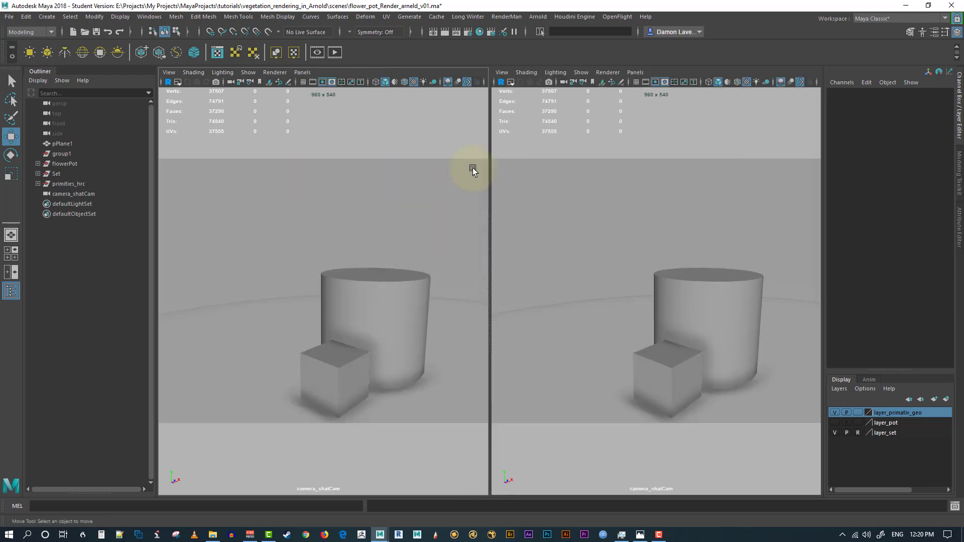
left_click(303, 72)
mouse_move(321, 83)
left_click(422, 82)
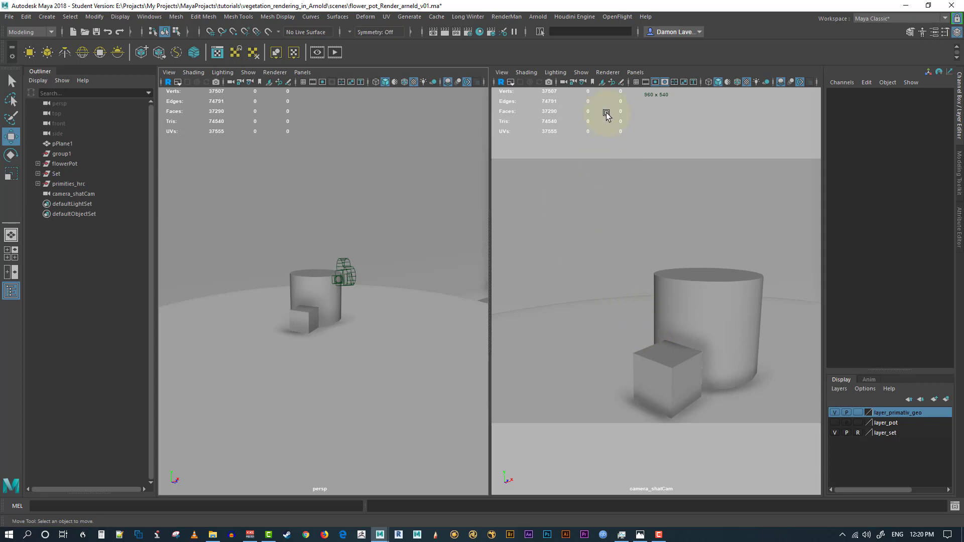
Step: Open the Arnold RenderView with a render of the persp view, toggle the workspace docking lock, and reposition the render window
left_click(334, 53)
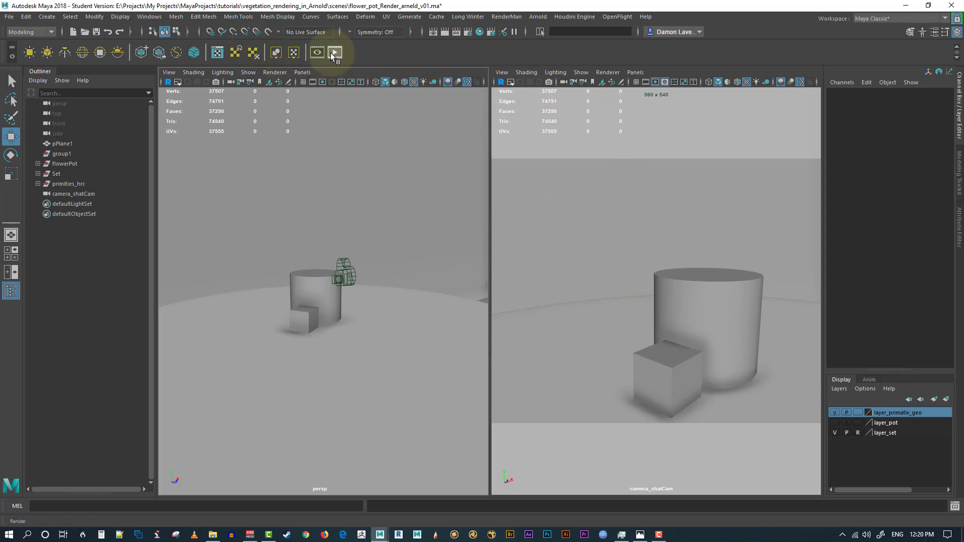
left_click_drag(167, 97, 402, 114)
left_click(955, 23)
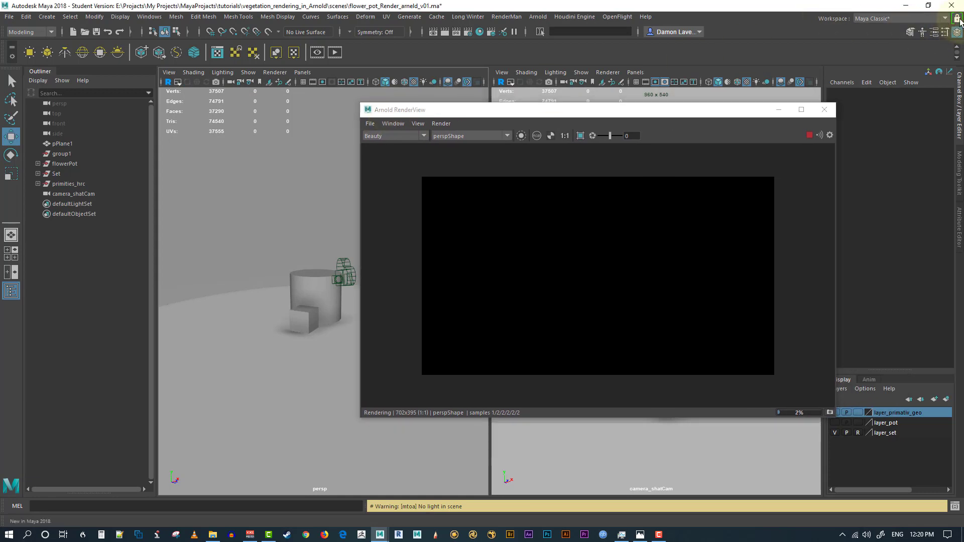
left_click_drag(492, 113, 659, 86)
left_click_drag(555, 83, 483, 168)
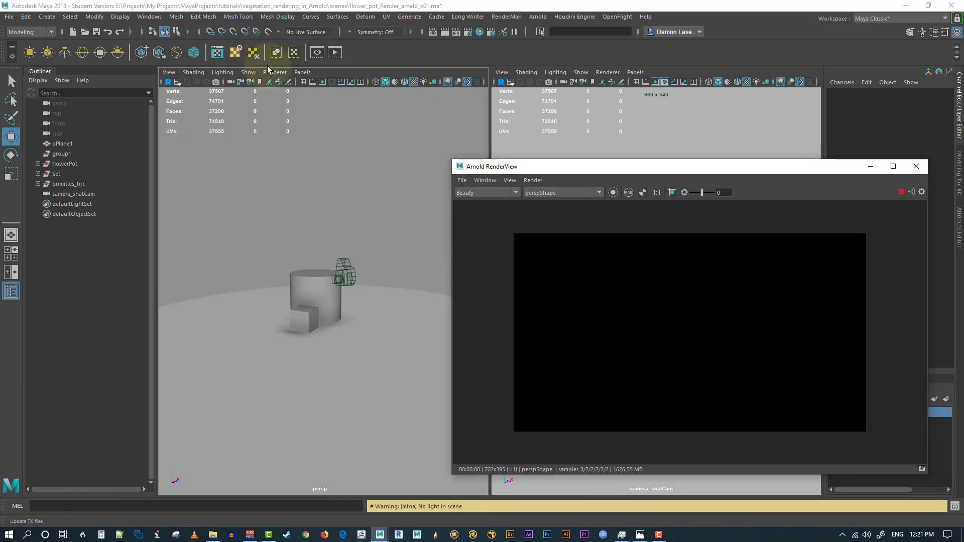
Step: Return to a single persp pane, dock the Arnold RenderView beside it, and stop the render
left_click(302, 73)
mouse_move(341, 82)
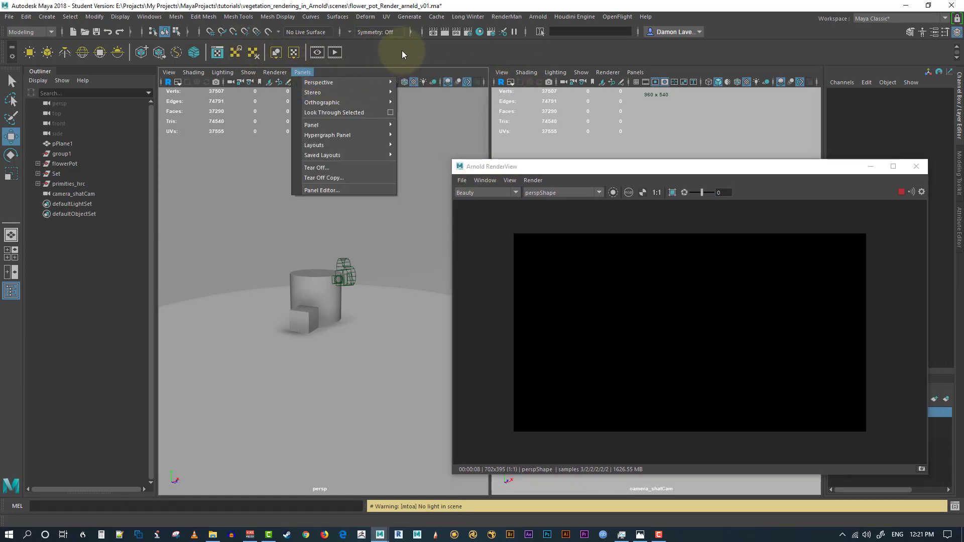
left_click(10, 235)
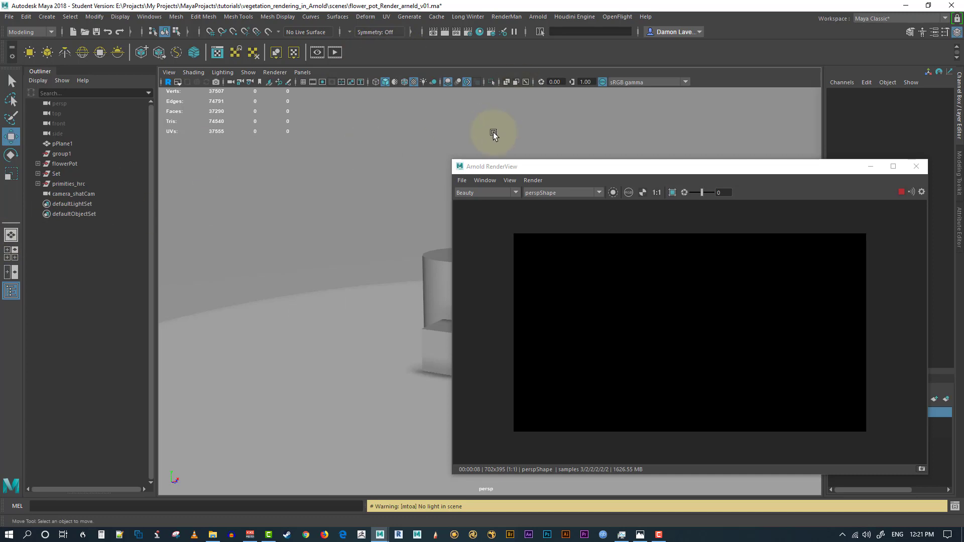
left_click_drag(504, 170, 724, 175)
left_click_drag(797, 230, 822, 239)
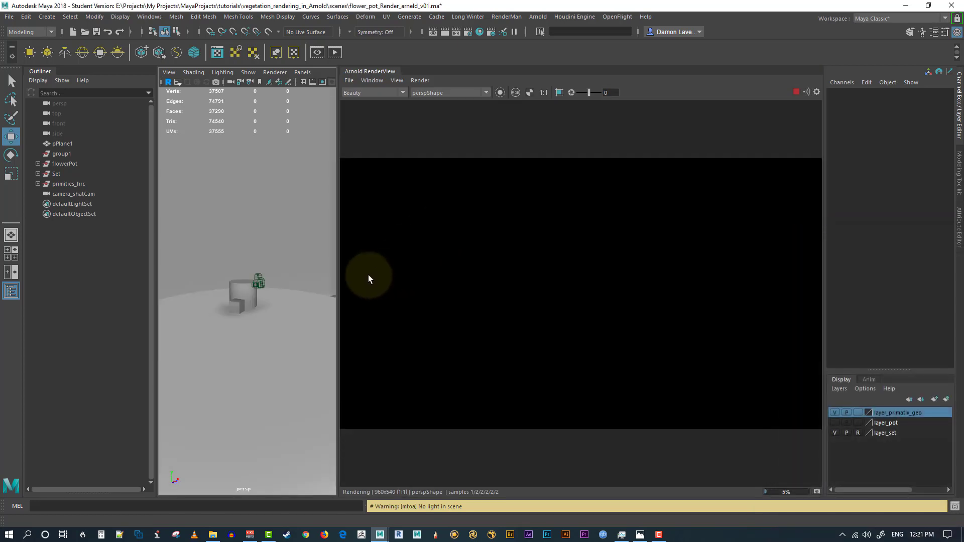
left_click(796, 91)
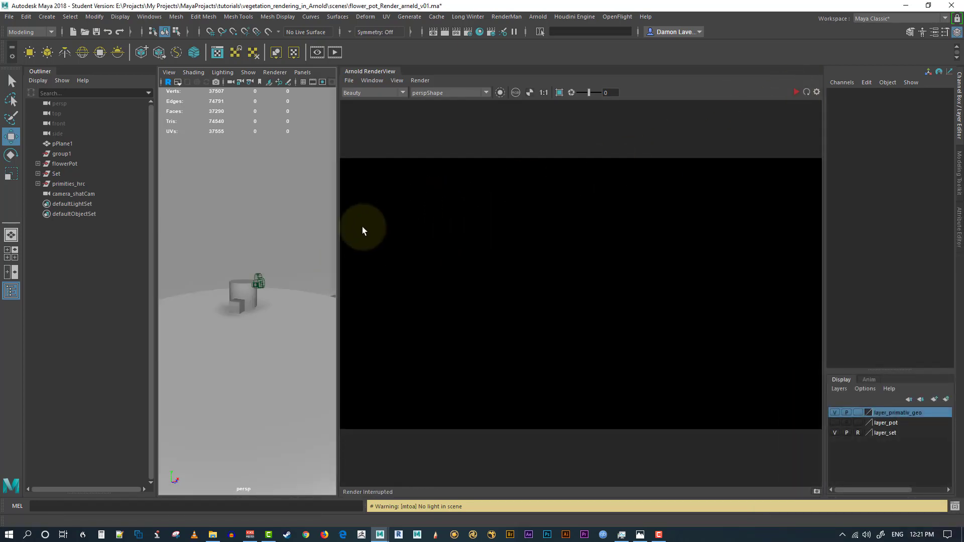
Step: Widen the persp view beside the docked RenderView and frame the stand-ins with the shot camera in it
left_click_drag(340, 217, 515, 254)
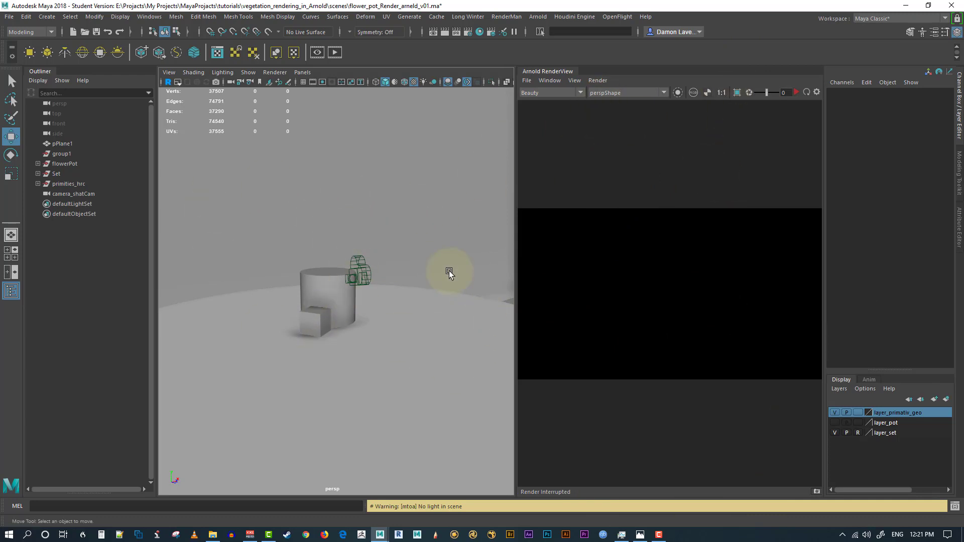
mouse_move(449, 270)
left_mouse_down("alt")
mouse_move(417, 282)
mouse_move(439, 279)
left_mouse_up("alt")
left_click_drag(519, 260, 462, 271)
scroll(385, 285, "down", 4)
left_click_drag(382, 285, 385, 283, "alt")
middle_click_drag(385, 283, 387, 300, "alt")
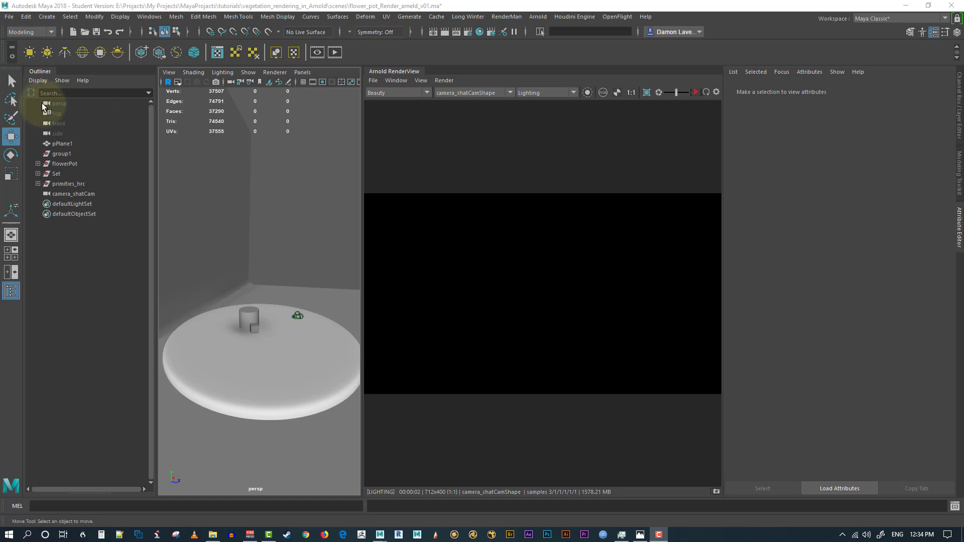
Step: Examine where the shot camera stands relative to the cylinder and cube from several high and low angles
left_click_drag(310, 318, 259, 325, "alt")
middle_click_drag(259, 324, 297, 325, "alt")
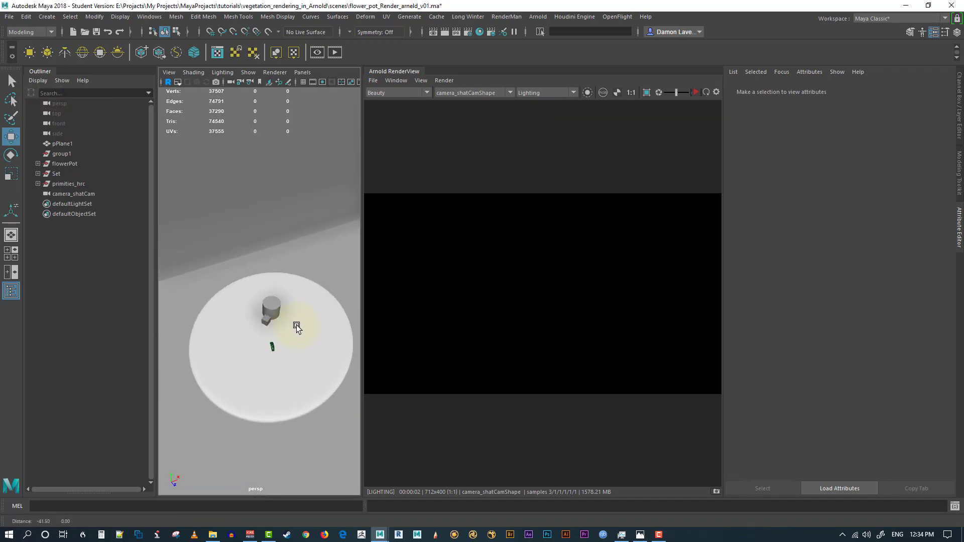
right_click_drag(297, 325, 300, 358, "alt")
left_click_drag(300, 358, 246, 252, "alt")
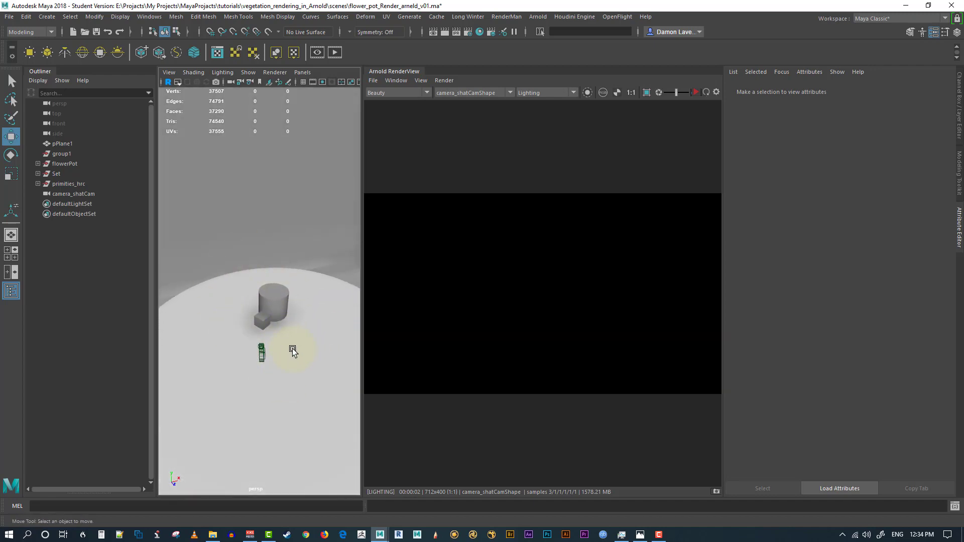
left_click_drag(292, 348, 293, 345, "alt")
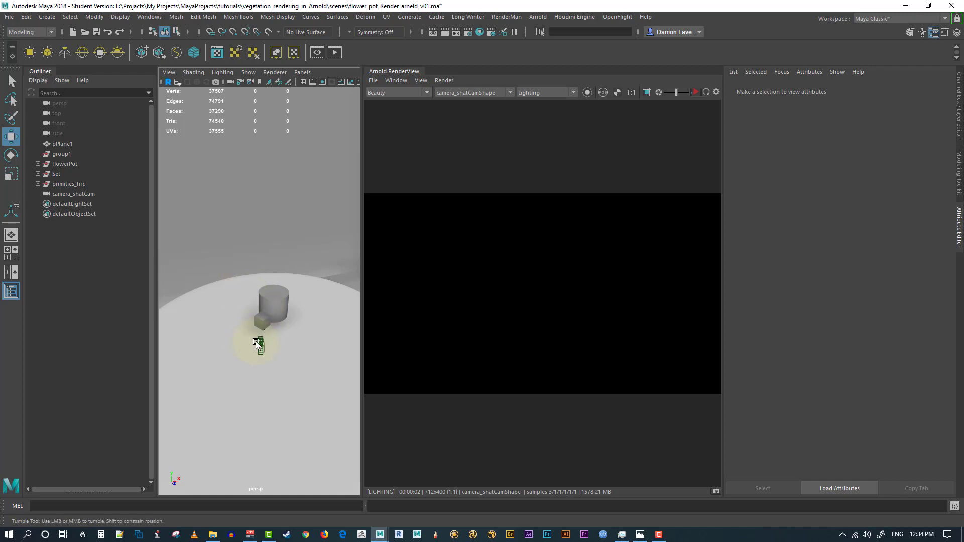
left_click_drag(255, 341, 318, 284, "alt")
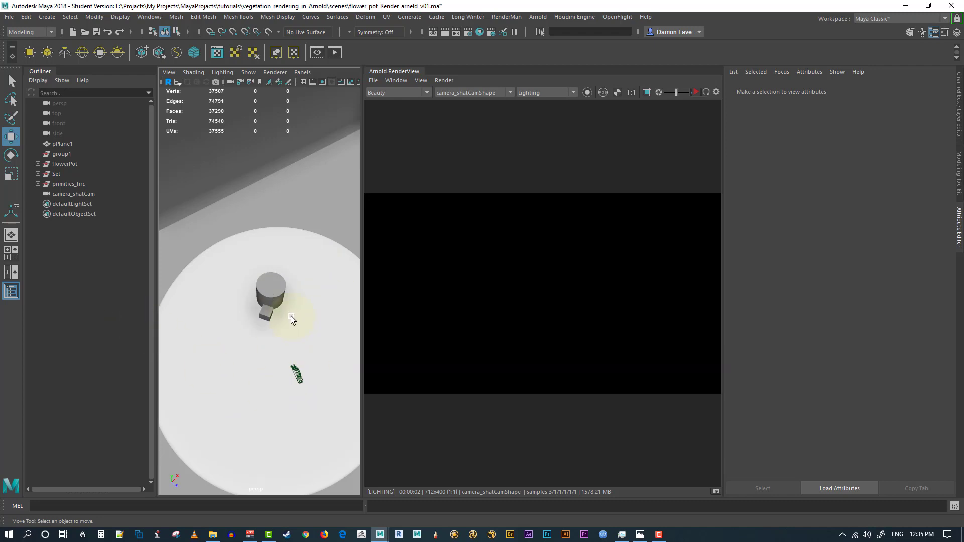
left_click_drag(302, 348, 261, 350, "alt")
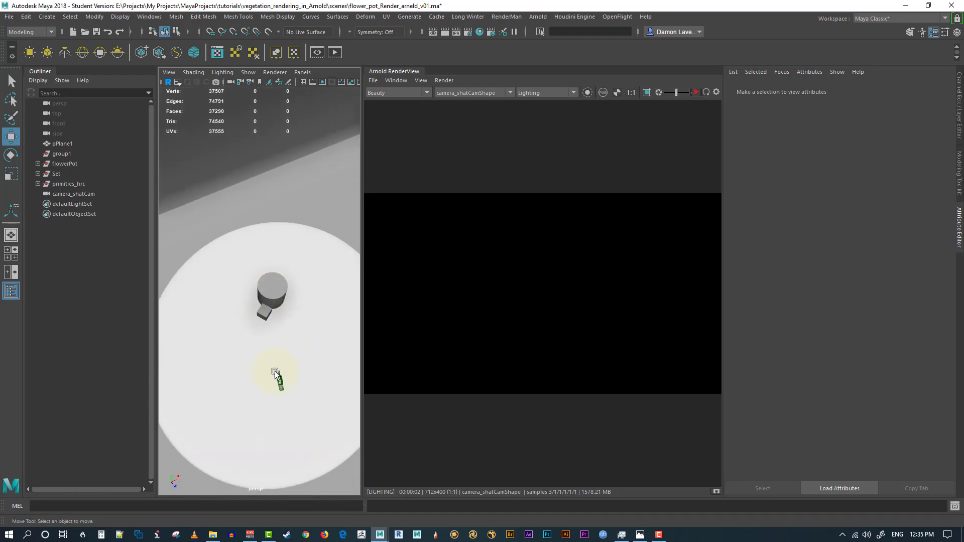
Step: Create a spot light, move it about 53 cm along Z toward the shot camera, and start the Arnold render
left_click_drag(288, 322, 278, 317, "alt")
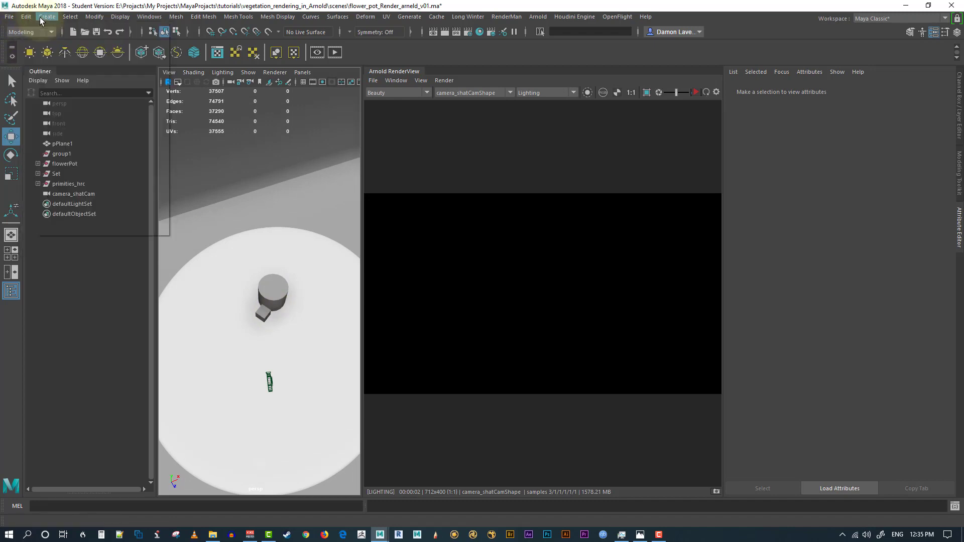
left_click(47, 17)
mouse_move(111, 75)
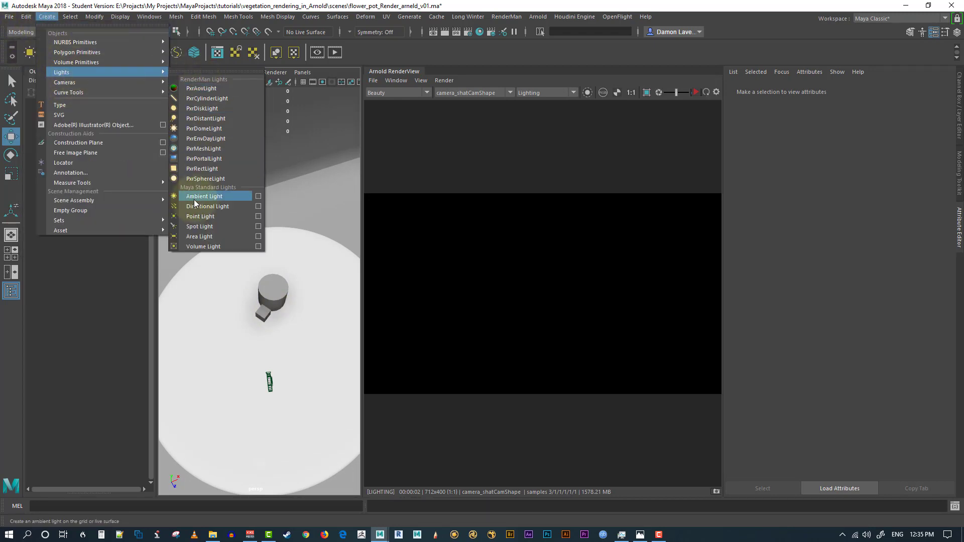
left_click(209, 228)
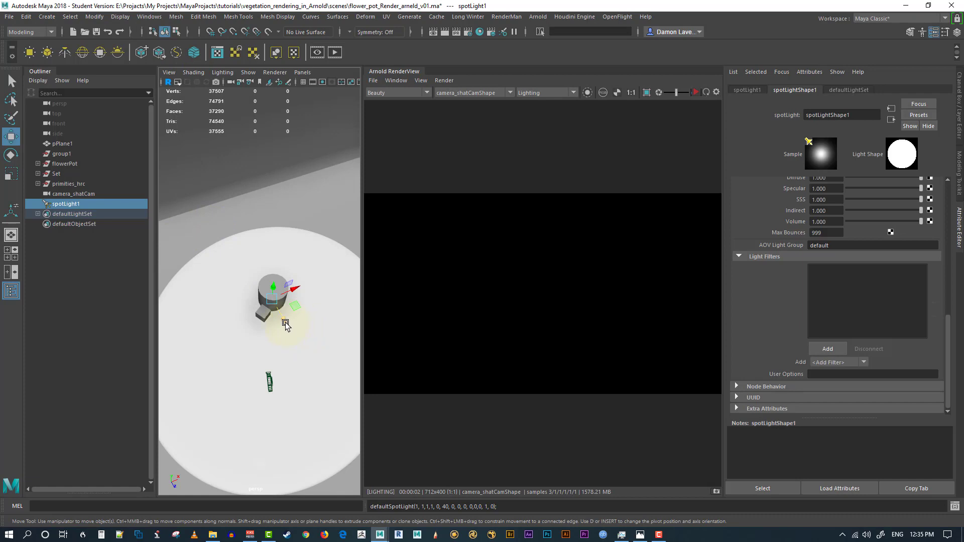
left_click_drag(284, 323, 312, 385)
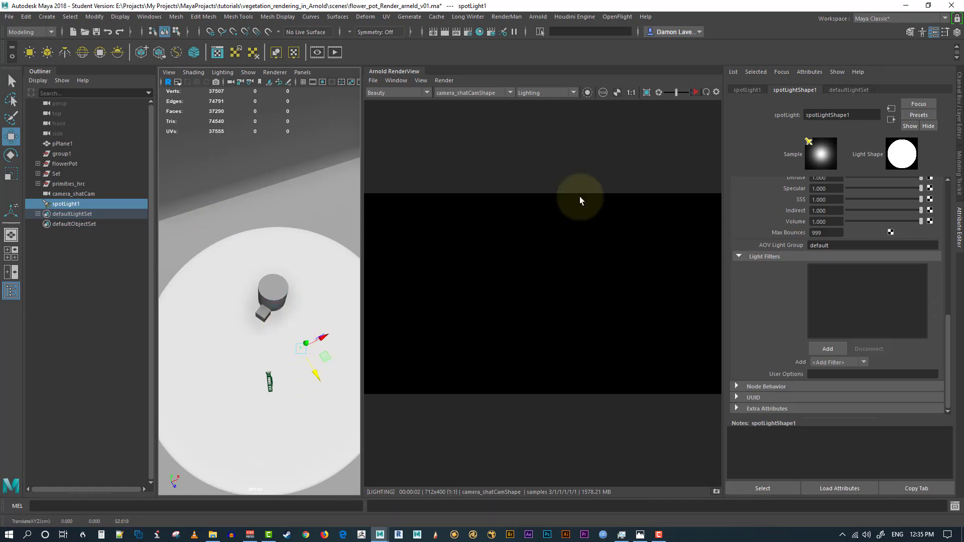
left_click(695, 93)
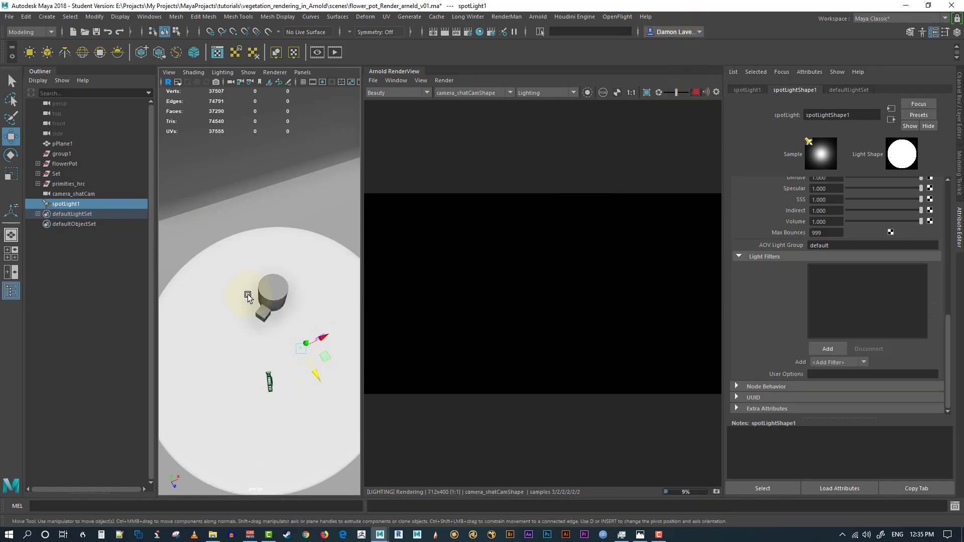
left_click_drag(248, 297, 282, 285, "alt")
left_click_drag(375, 324, 260, 314, "alt")
left_click_drag(318, 312, 237, 353, "alt")
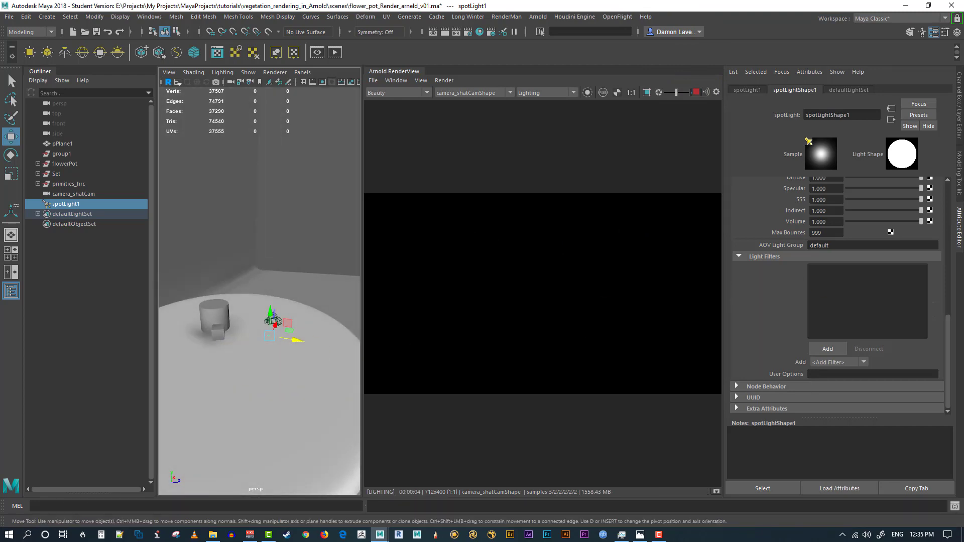
Step: Set the Arnold sampling to Diffuse 1 and Specular, Transmission, SSS and Volume Indirect 0 in the render settings
left_click(468, 31)
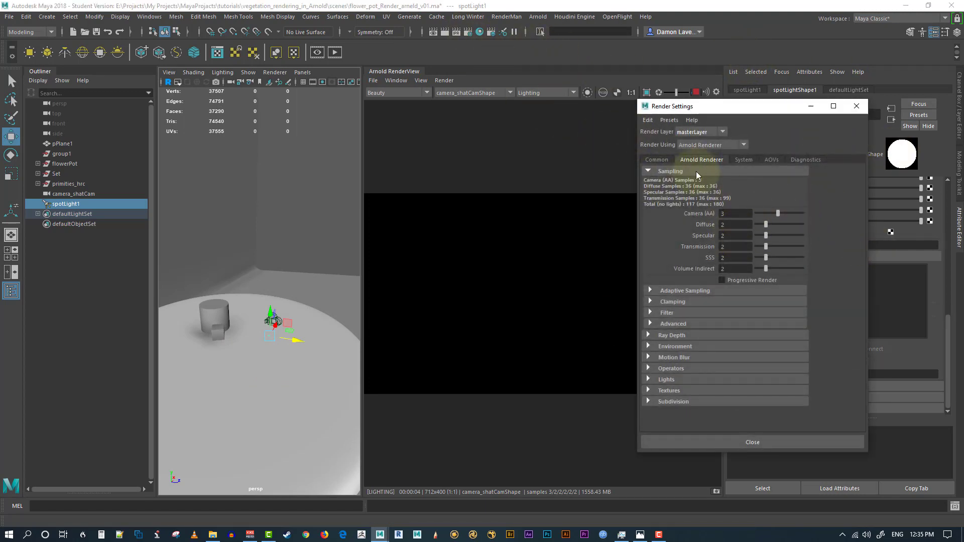
double_click(735, 224)
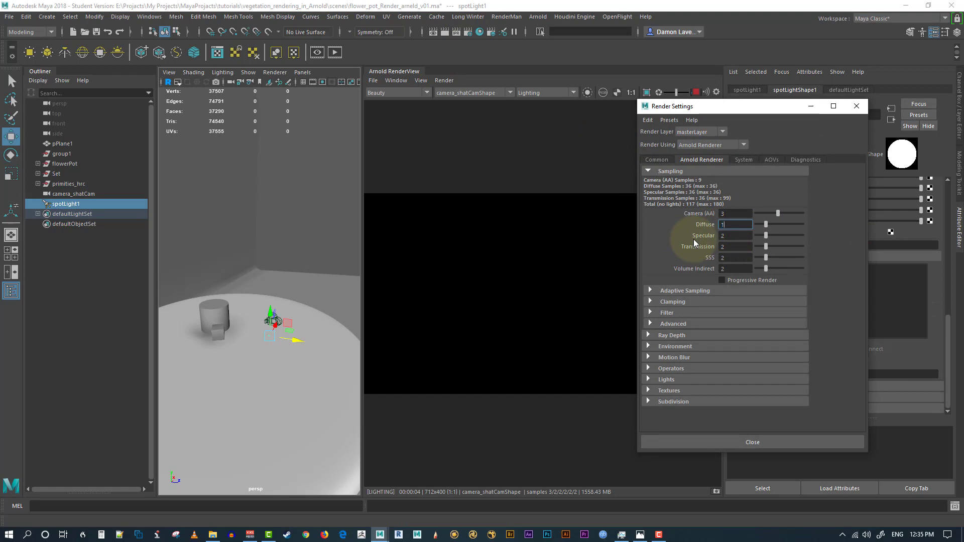
key("Tab")
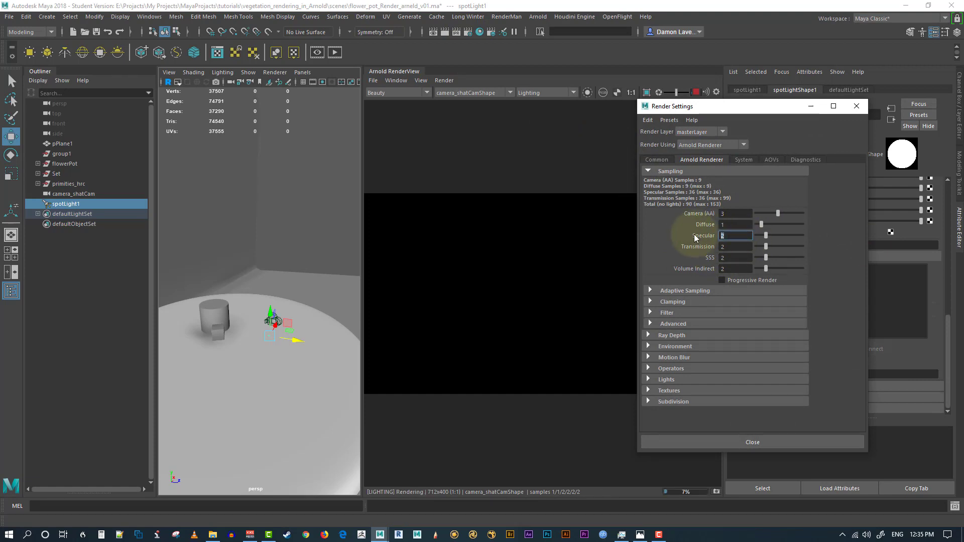
type("0")
key("Tab")
type("0")
key("Tab")
type("0")
key("Tab")
type("0")
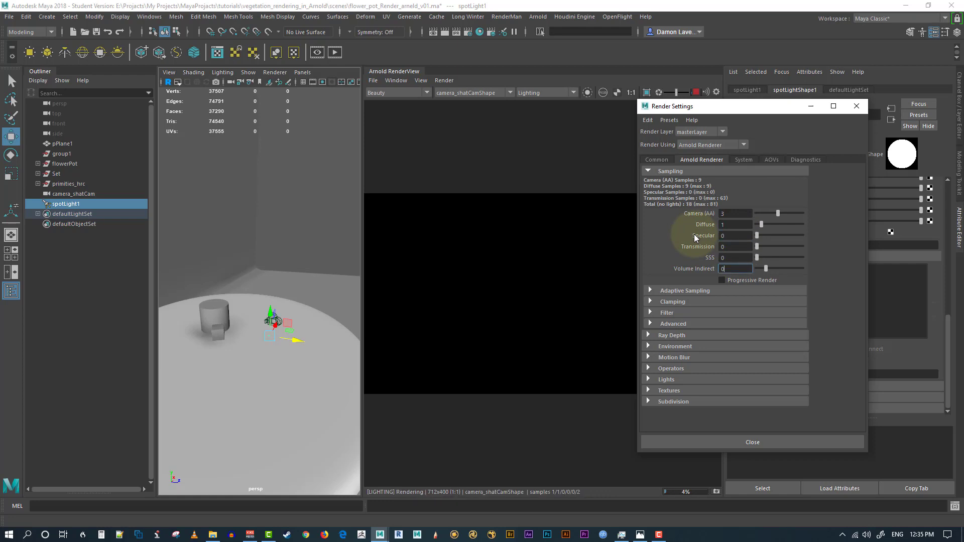
key("Tab")
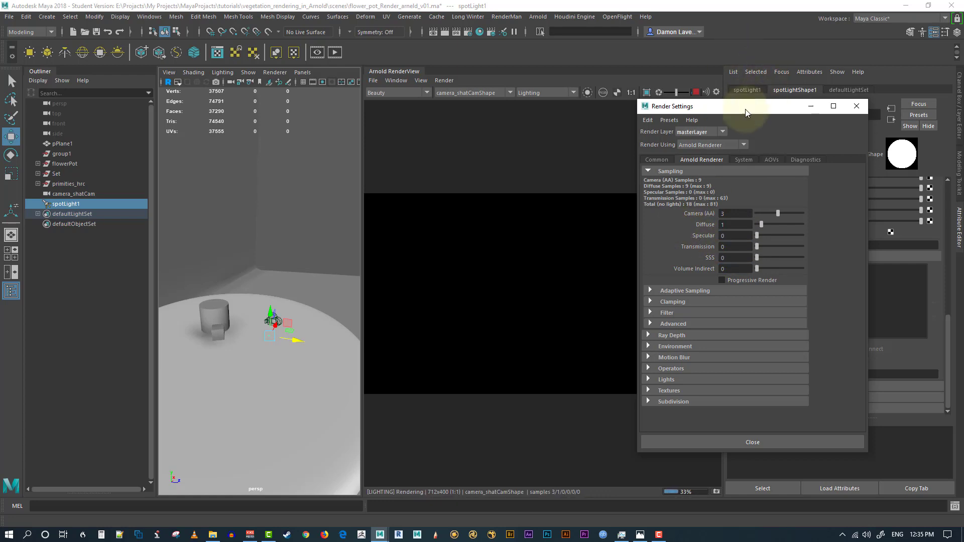
left_click_drag(743, 106, 799, 124)
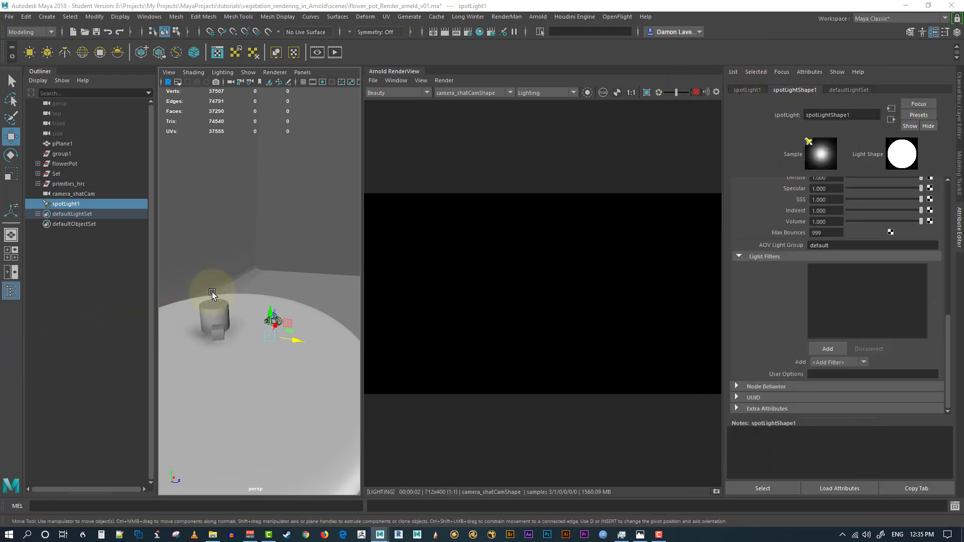
Step: Enlarge the spot light's icon and move the light to about 22 cm high and 70 cm along Z
left_click_drag(212, 291, 275, 333, "alt")
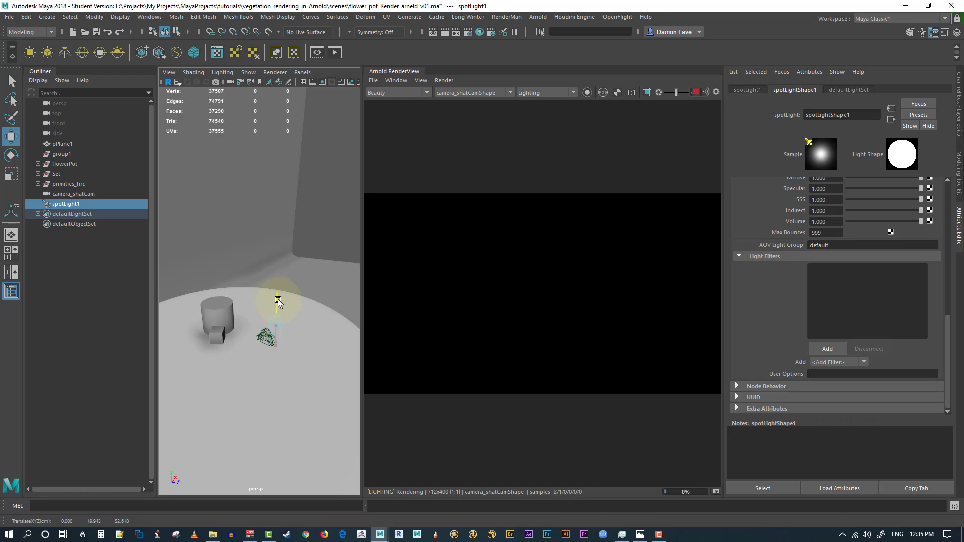
key("r")
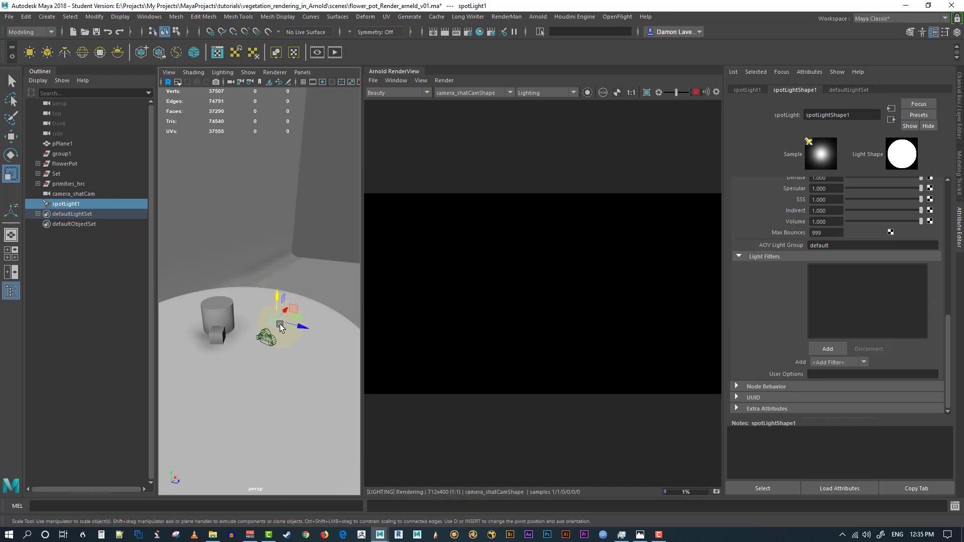
key("e")
key("r")
left_click_drag(284, 322, 327, 337)
key("w")
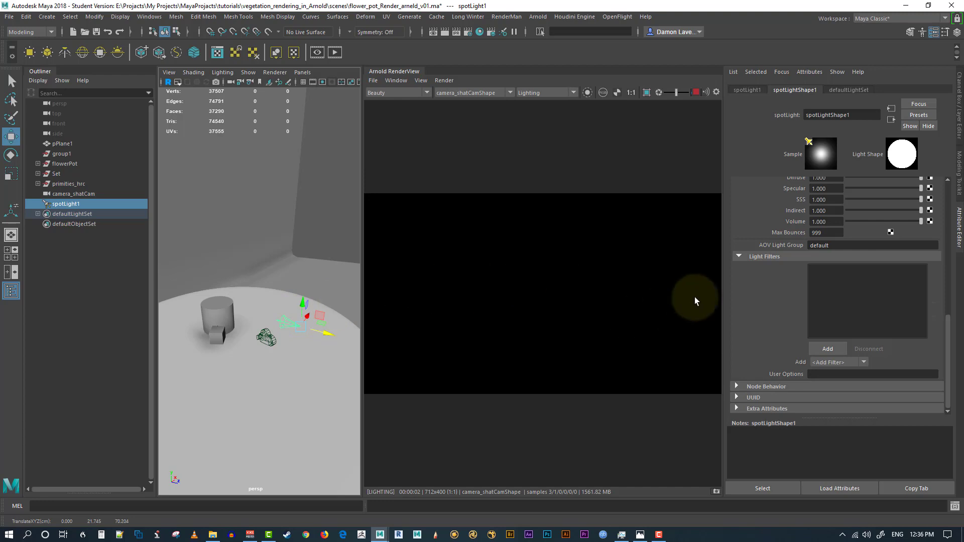
Step: Set the spot light's Arnold exposure to 15
scroll(793, 288, "up", 5)
scroll(815, 263, "up", 3)
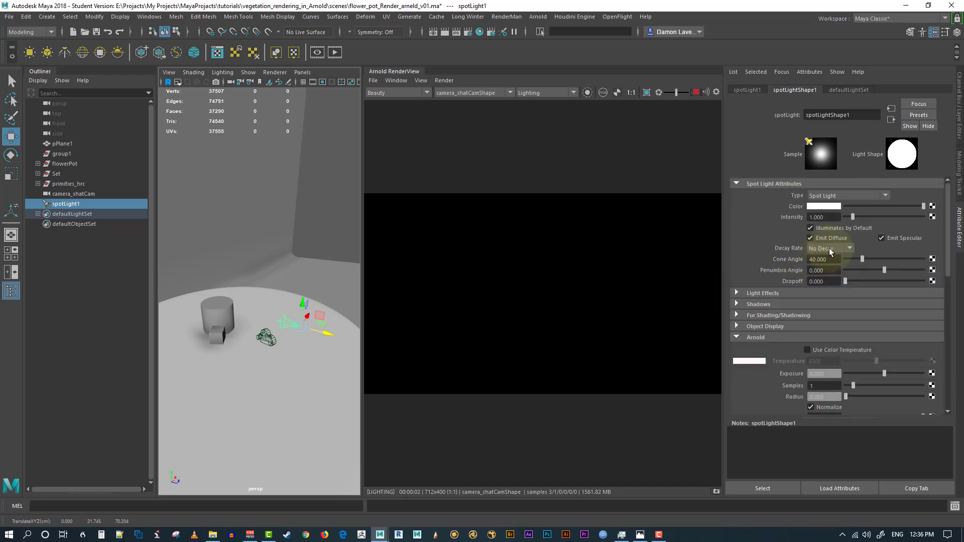
scroll(812, 334, "down", 3)
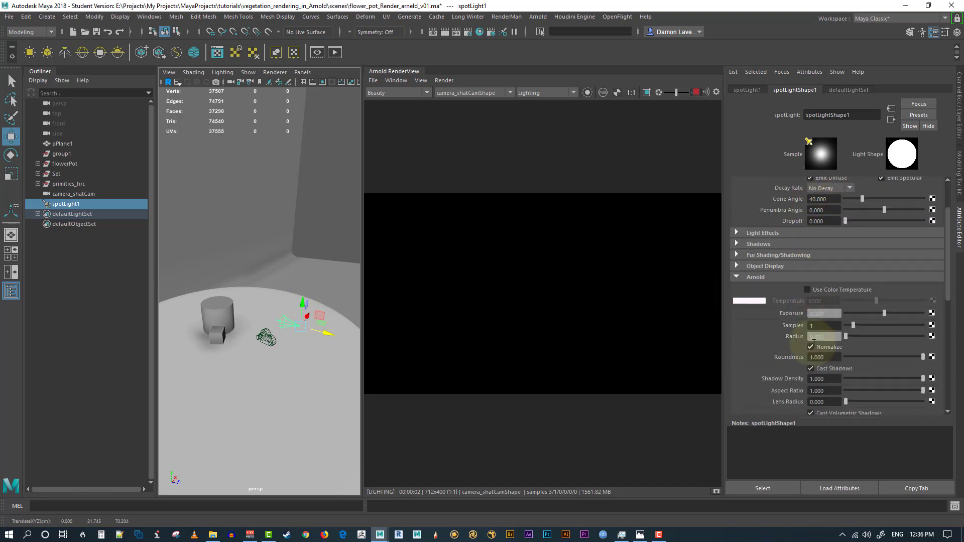
left_click(828, 314)
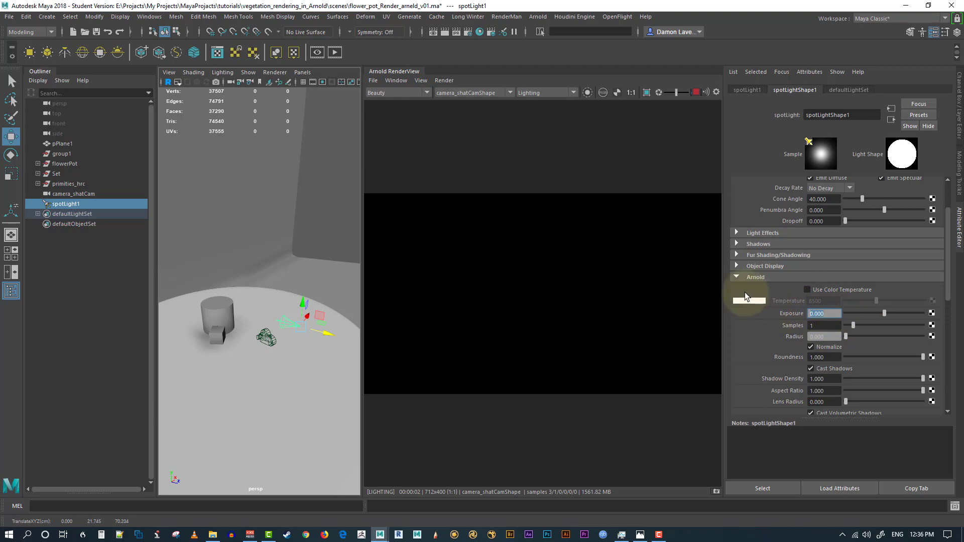
key("Return")
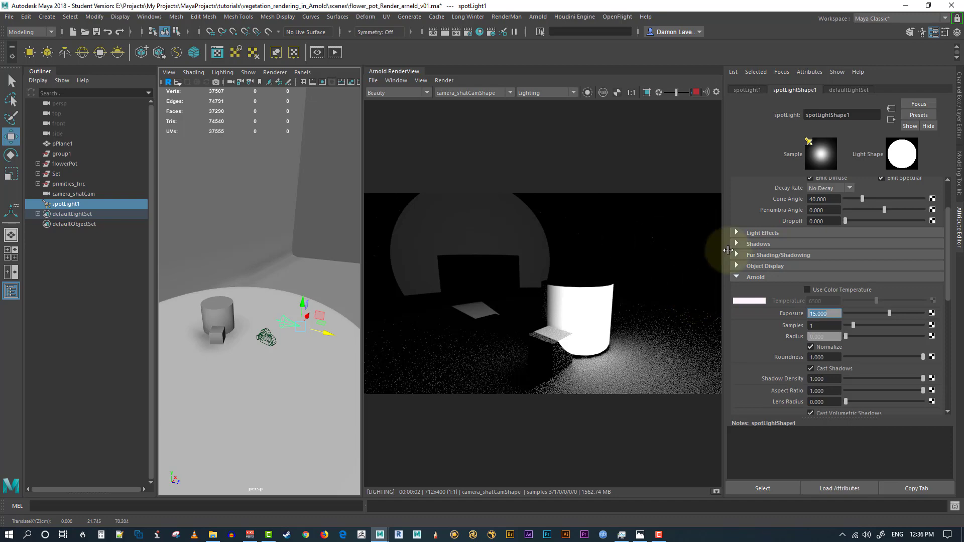
Step: Widen the spot light's cone angle to about 50.26, raise its penumbra angle to about 7.14, and set its dropoff to 0.5
left_click_drag(861, 198, 912, 209)
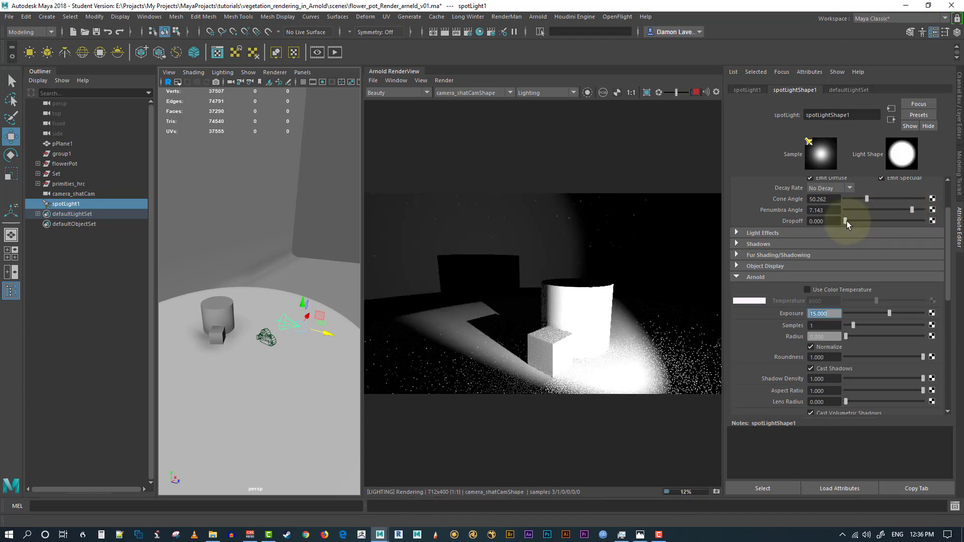
left_click_drag(847, 221, 845, 221)
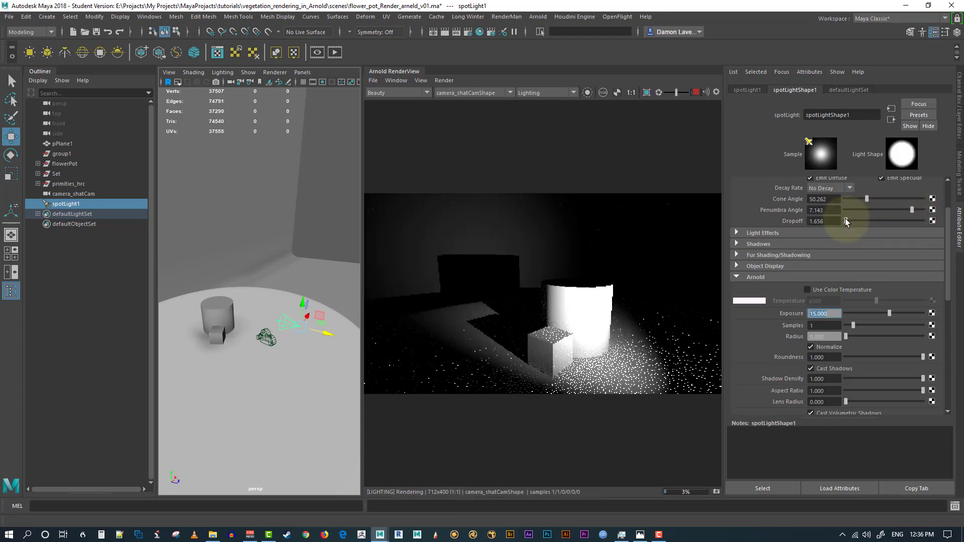
double_click(829, 222)
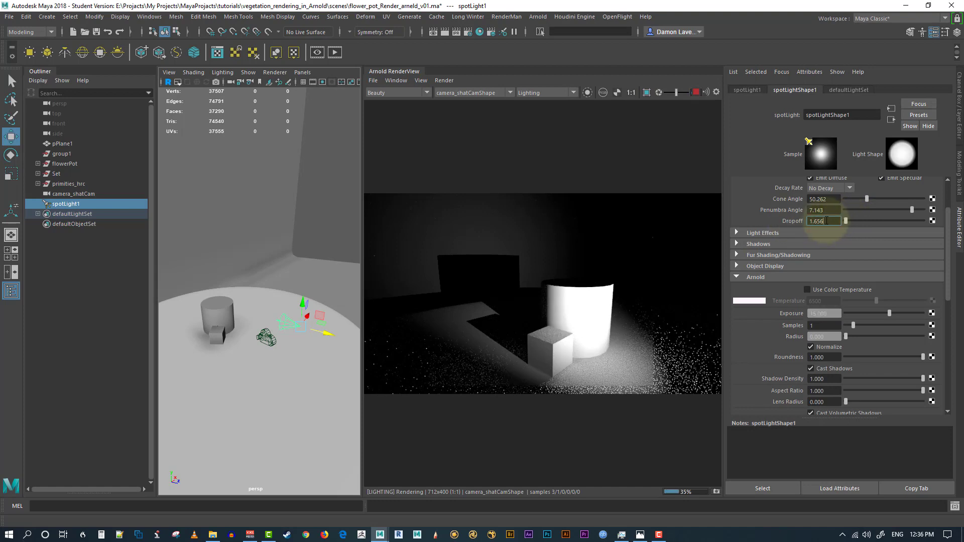
type("0.5")
key("Return")
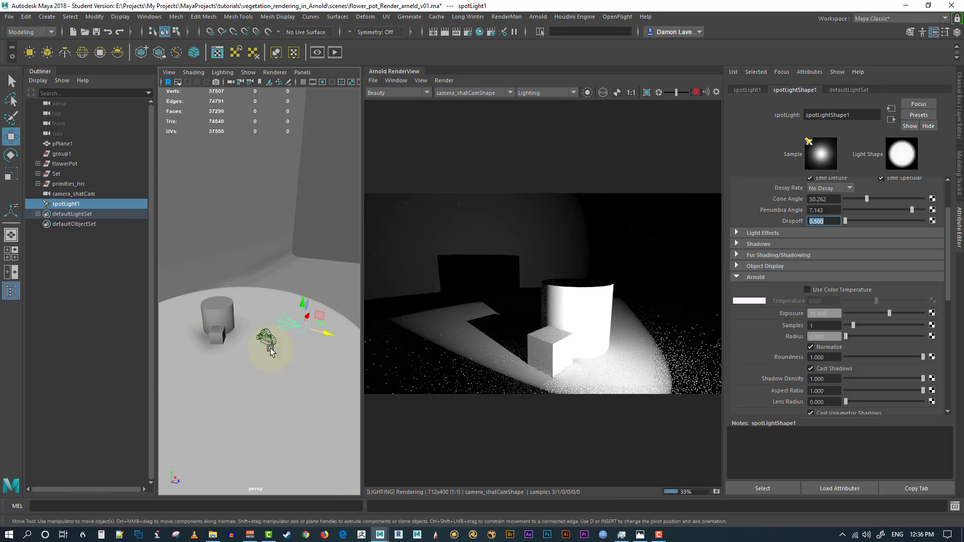
Step: Pull the spot light back to about 110 cm along Z and aim its target between the cube and cylinder
left_click_drag(296, 338, 261, 359, "alt")
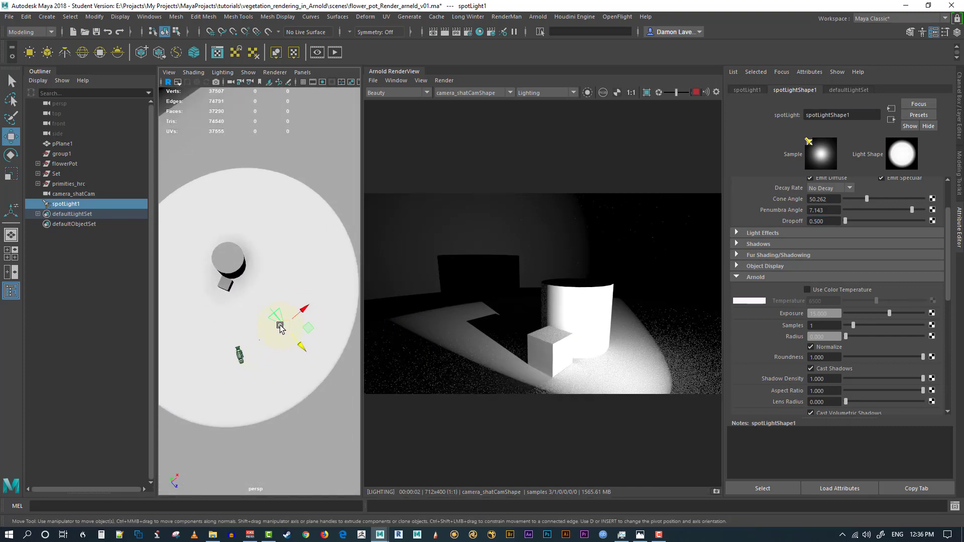
left_click_drag(281, 324, 187, 231)
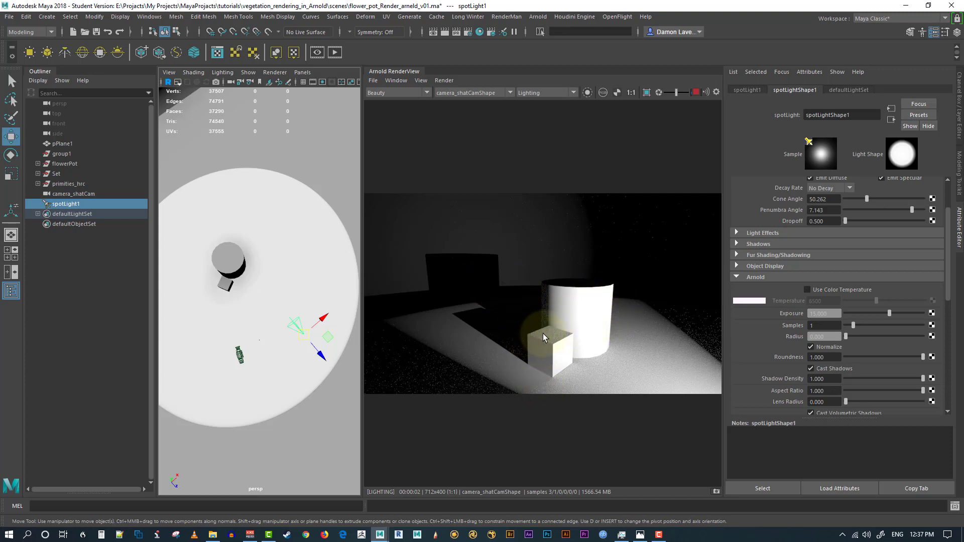
right_click(312, 334)
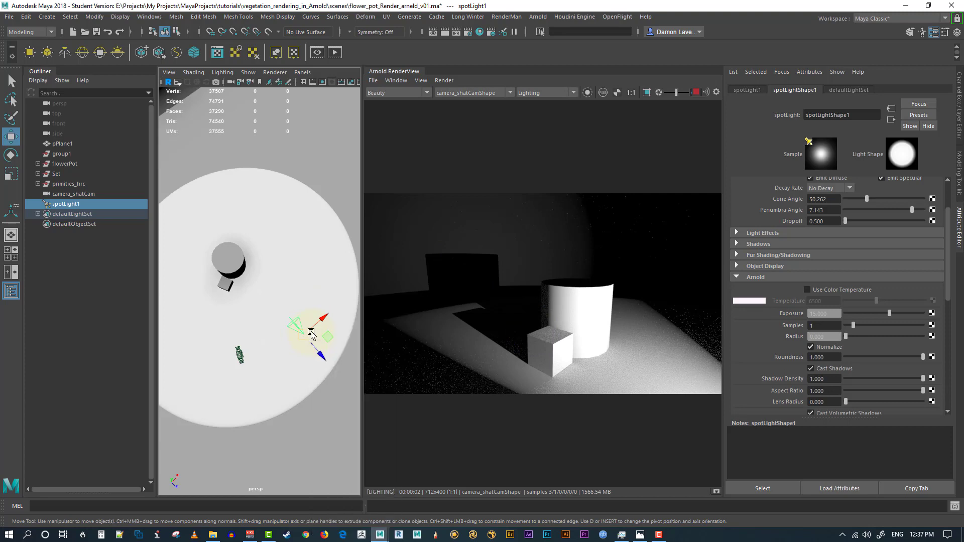
key("t")
left_click_drag(327, 359, 340, 379)
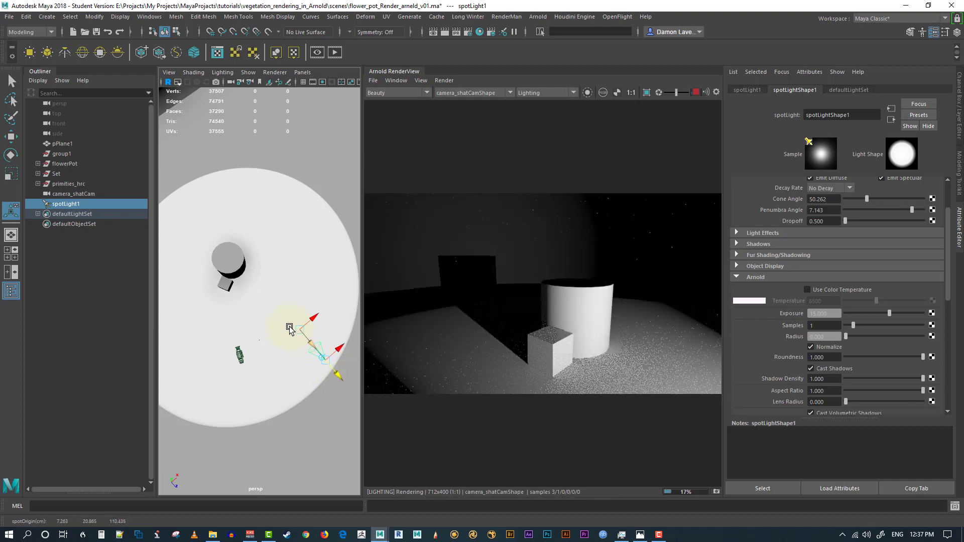
left_click_drag(287, 325, 232, 278)
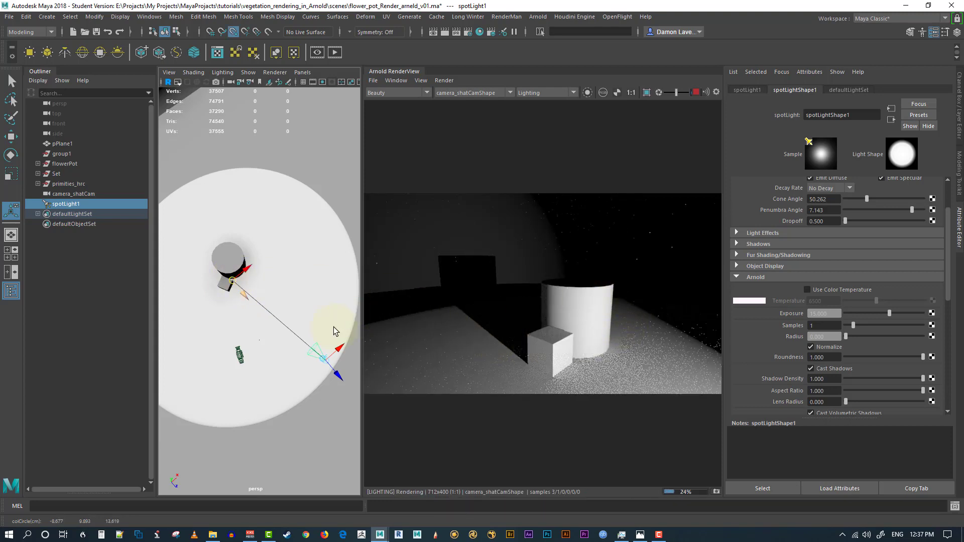
Step: Raise the spot light's origin to about 57 cm while keeping it aimed at the stand-ins
left_click_drag(280, 350, 233, 321, "alt")
left_click_drag(311, 308, 306, 269)
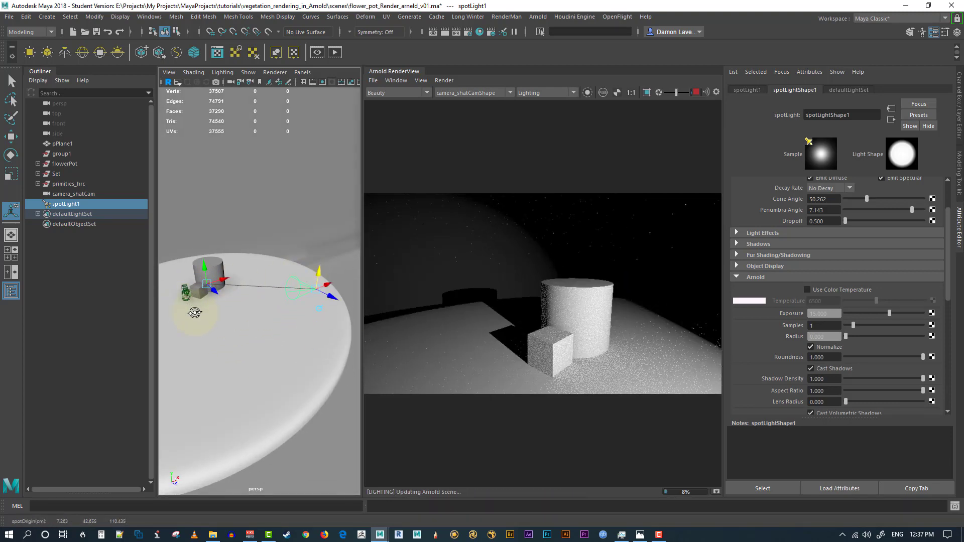
left_click_drag(195, 312, 316, 329, "alt")
left_click_drag(471, 244, 471, 268)
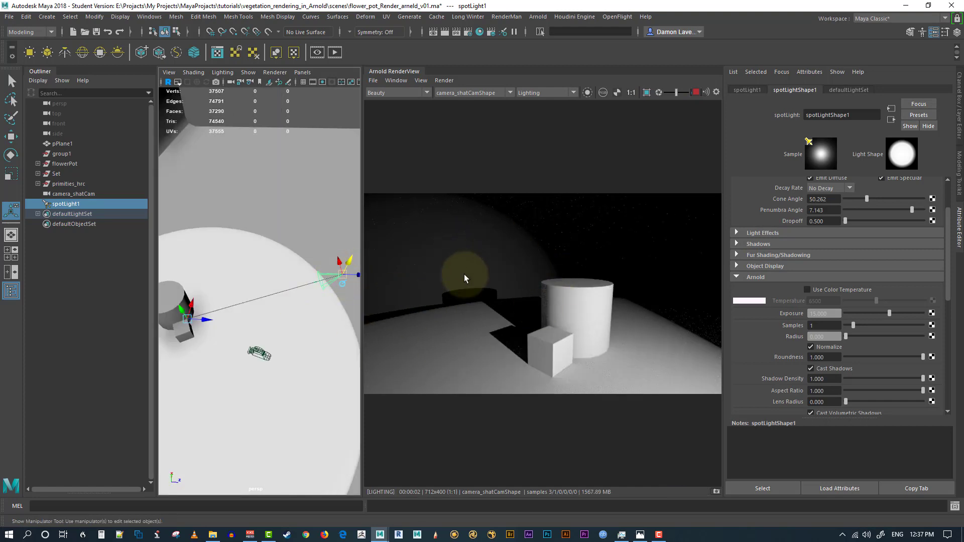
left_click_drag(295, 320, 259, 301, "alt")
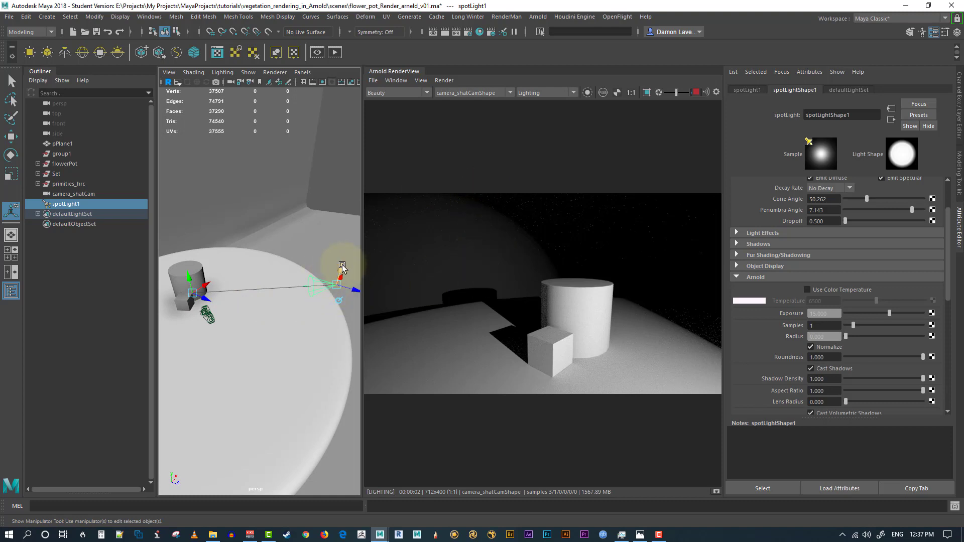
left_click_drag(340, 264, 338, 236)
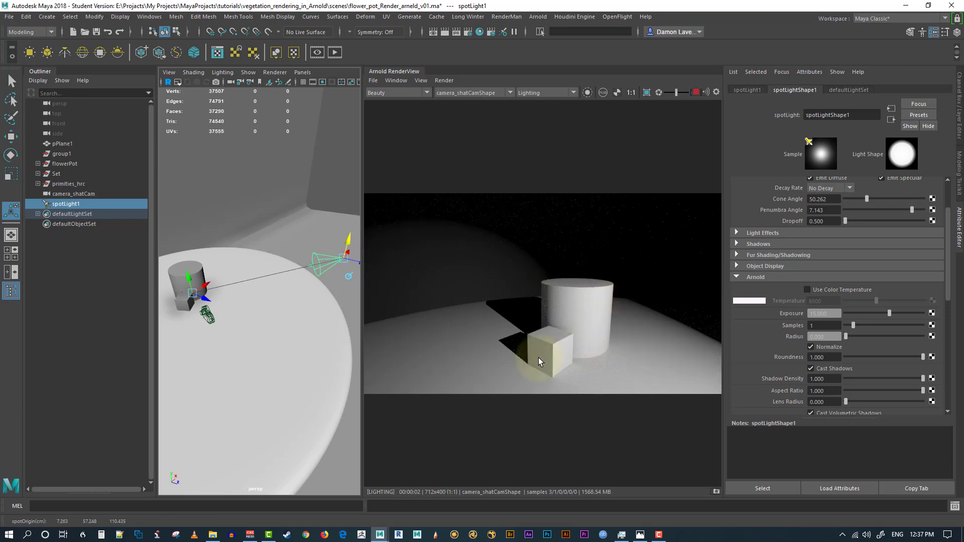
Step: Shift the spot light's origin closer and out to the side so the stand-ins cast long shadows toward the left of the shot
left_click_drag(282, 296, 310, 305, "alt")
right_click_drag(310, 305, 214, 303, "alt")
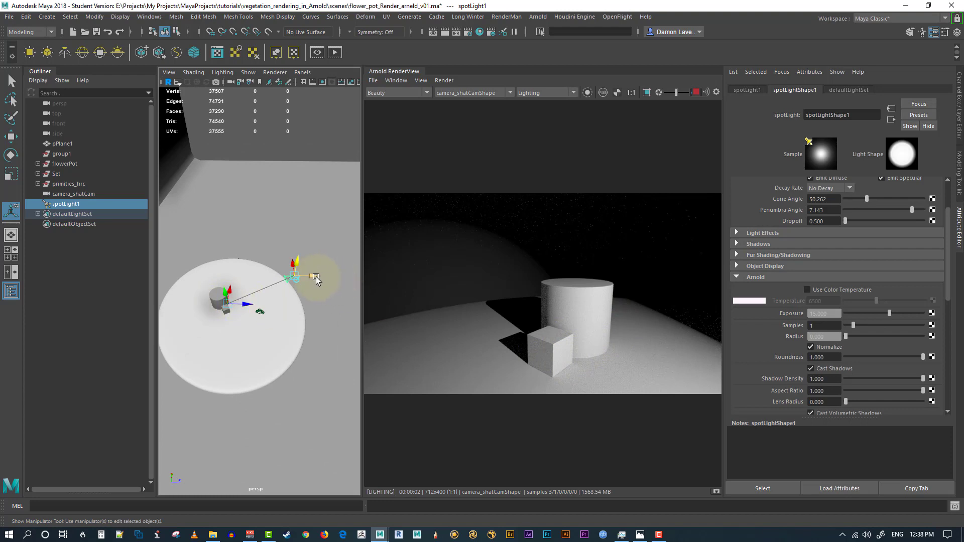
left_click_drag(314, 276, 272, 297)
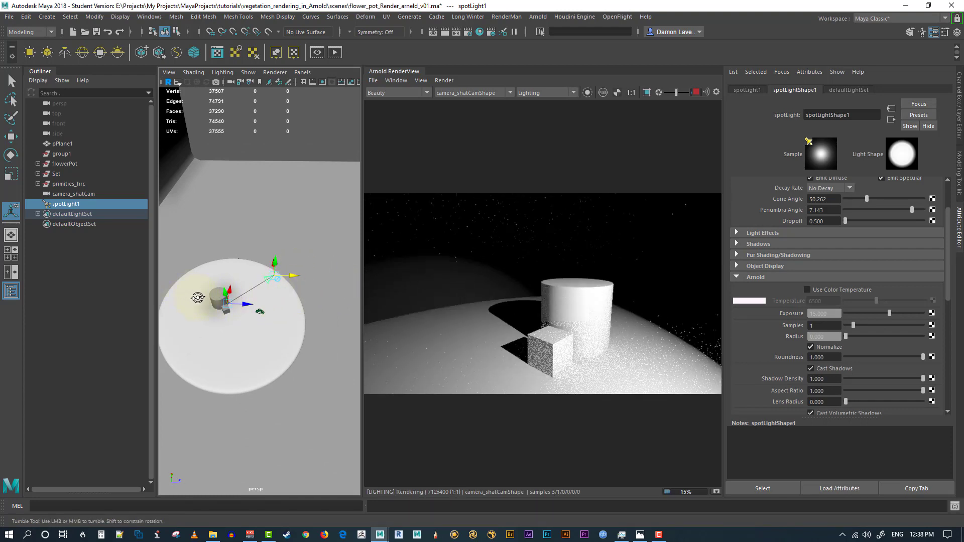
left_click_drag(183, 323, 148, 326, "alt")
left_click_drag(251, 313, 321, 321)
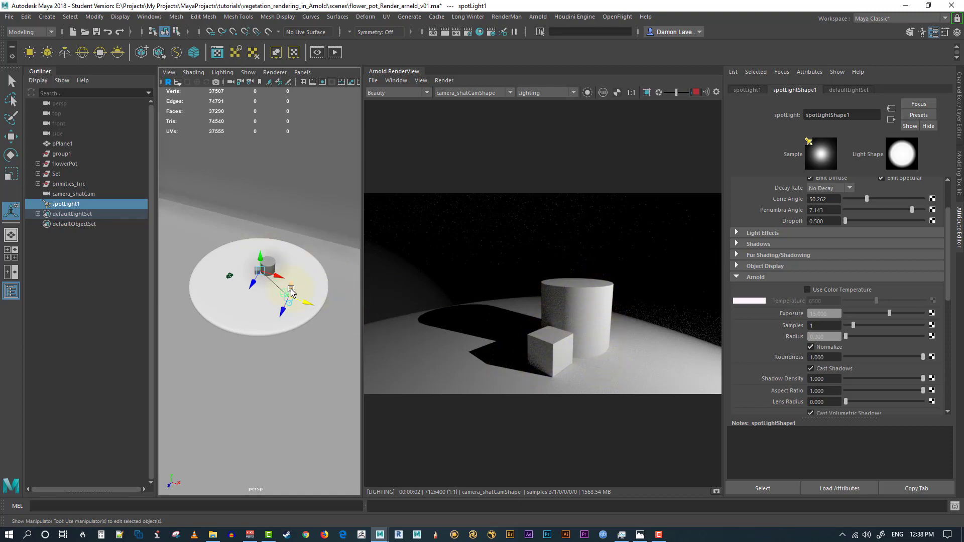
Step: Raise the spot light's origin to about 82 cm and bring it in to about 43 cm along X and 68 cm along Z
left_click_drag(317, 285, 302, 277)
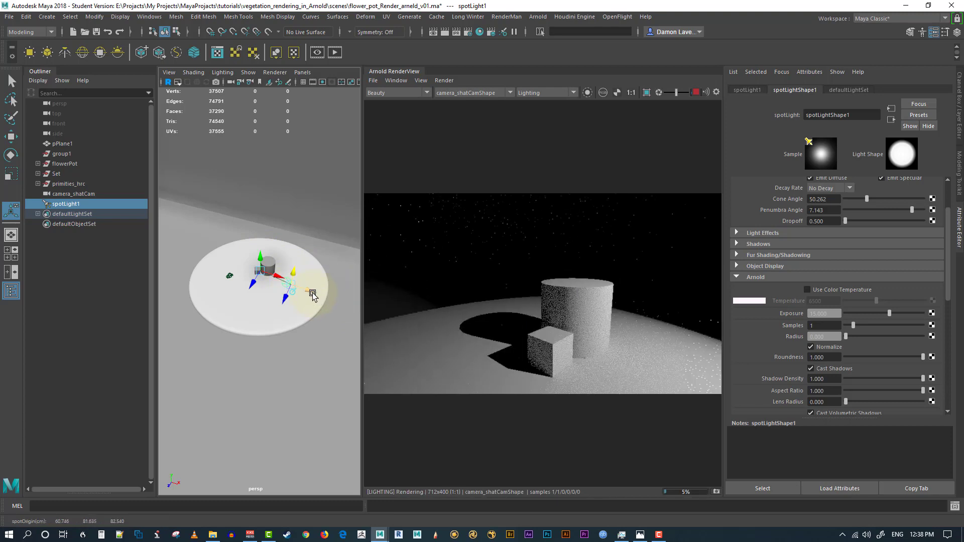
left_click_drag(319, 308, 303, 267, "alt")
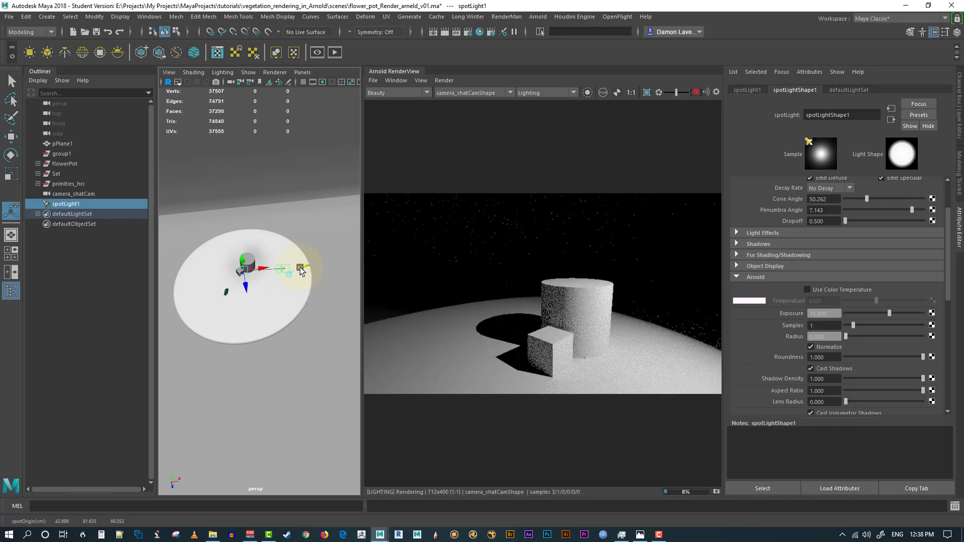
left_click_drag(408, 326, 569, 371)
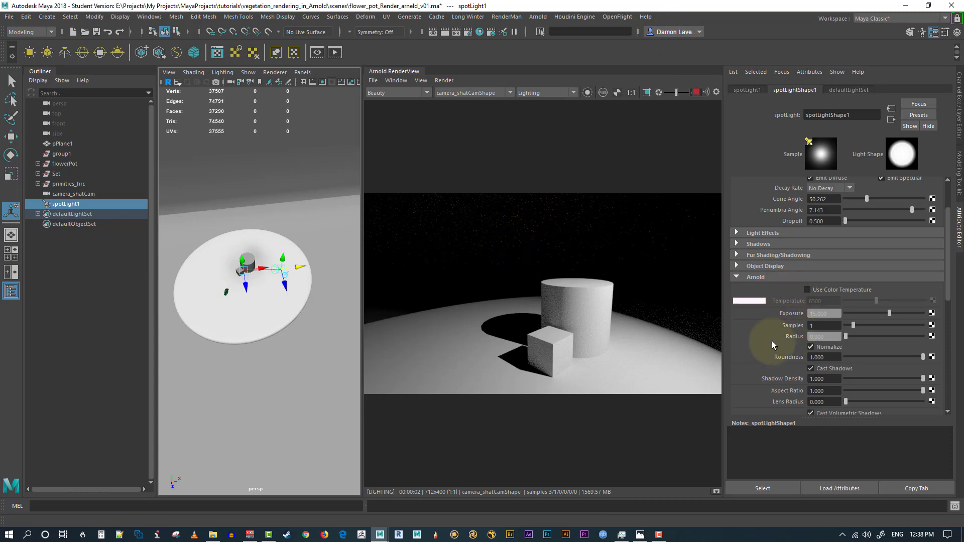
Step: Enable color temperature on the spot light and set the temperature to 5500
left_click(807, 291)
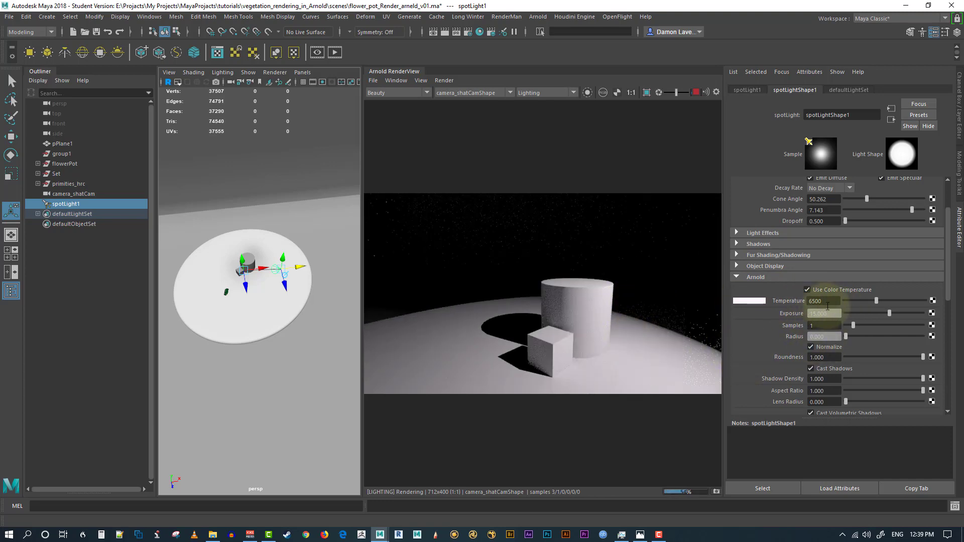
left_click(816, 301)
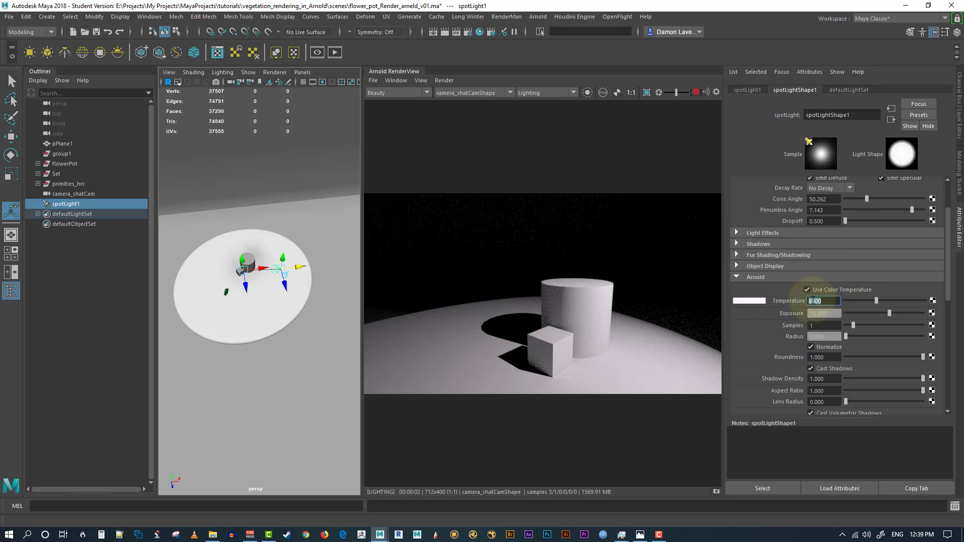
left_click_drag(813, 301, 807, 300)
type("5")
key("Return")
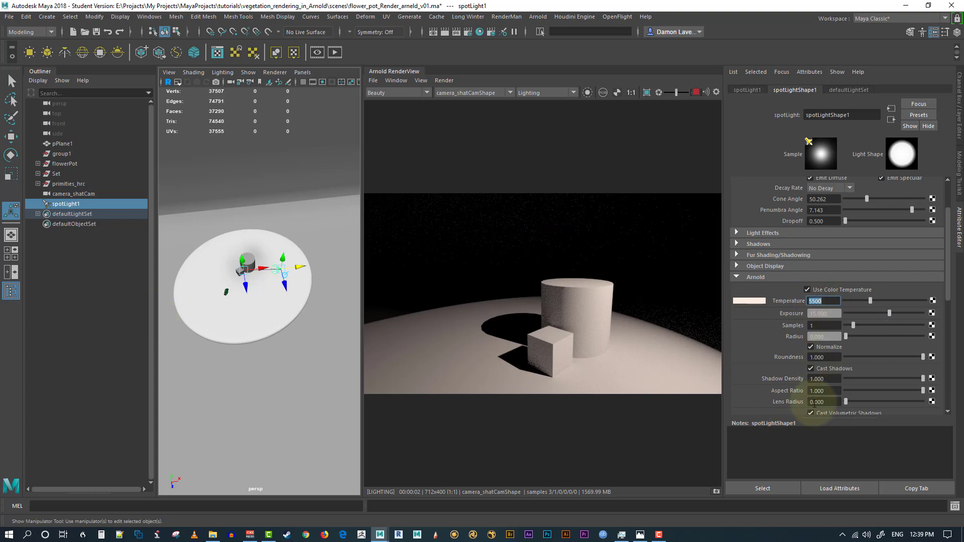
Step: Add a Light Blocker filter to the spot light's Arnold light filters
scroll(809, 400, "down", 5)
scroll(832, 294, "down", 2)
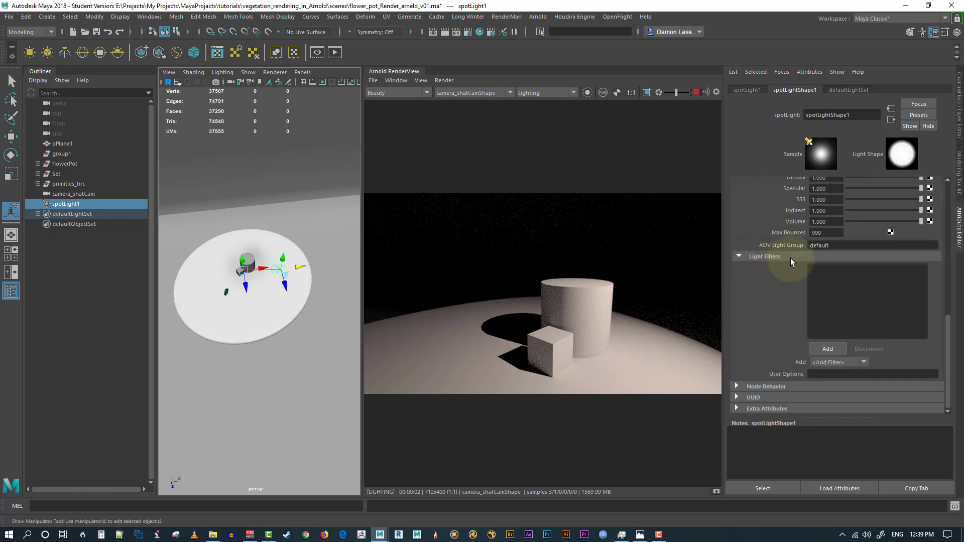
scroll(768, 258, "up", 2)
left_click(743, 225)
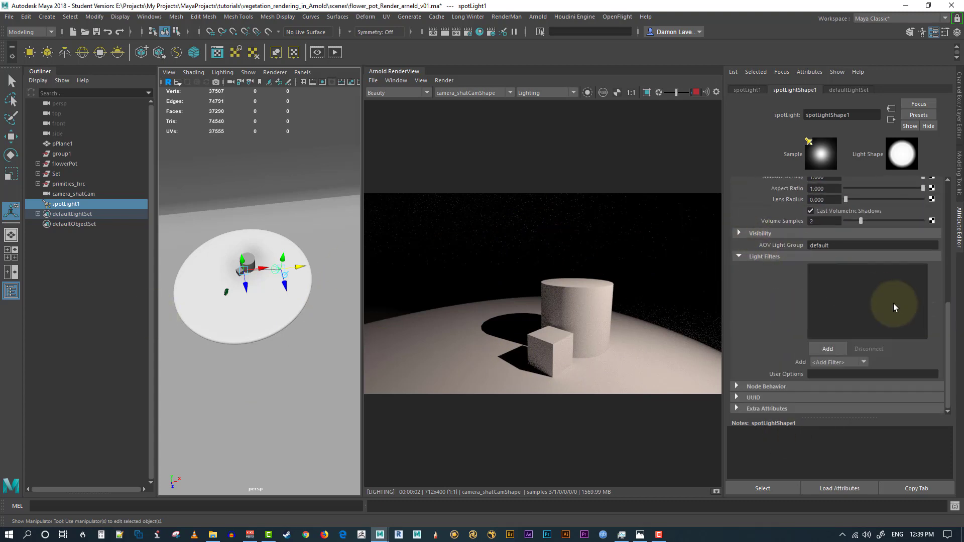
scroll(776, 251, "up", 2)
scroll(778, 259, "down", 2)
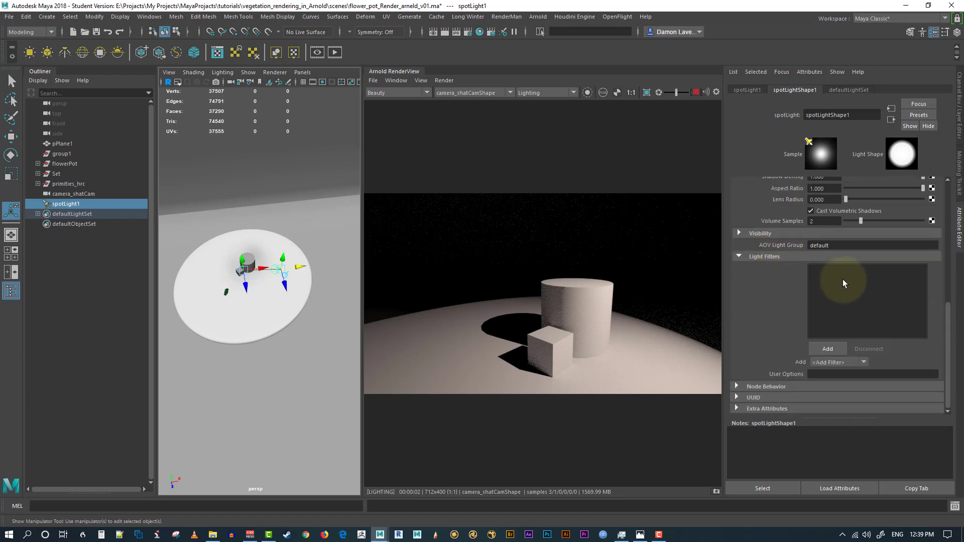
left_click(841, 277)
left_click(829, 350)
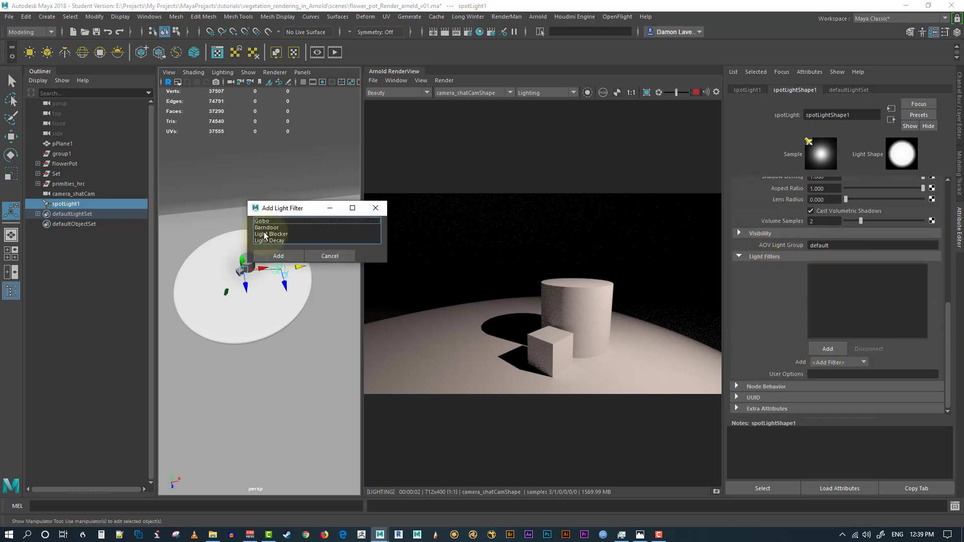
left_click(265, 234)
left_click(291, 256)
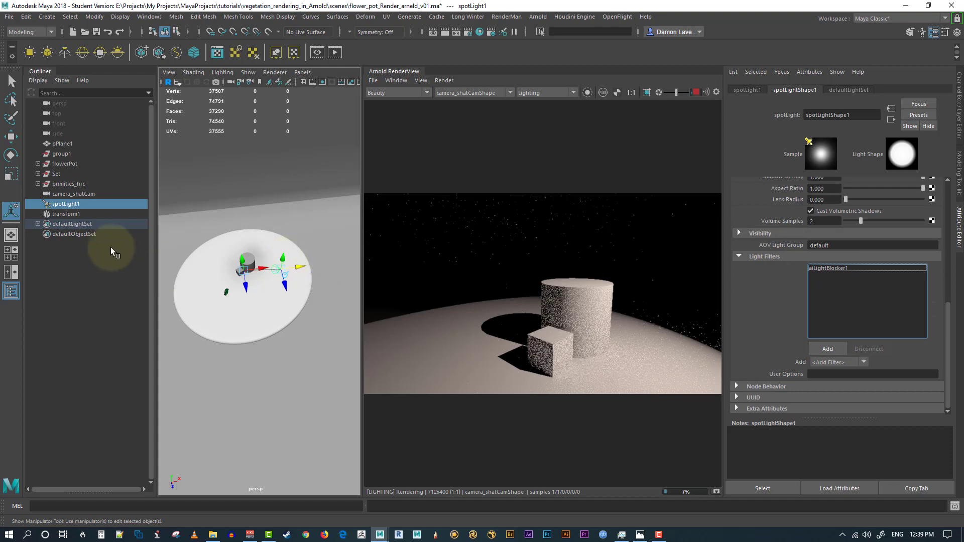
Step: Set the light blocker's density to 1 and its geometry type to plane
left_click(62, 214)
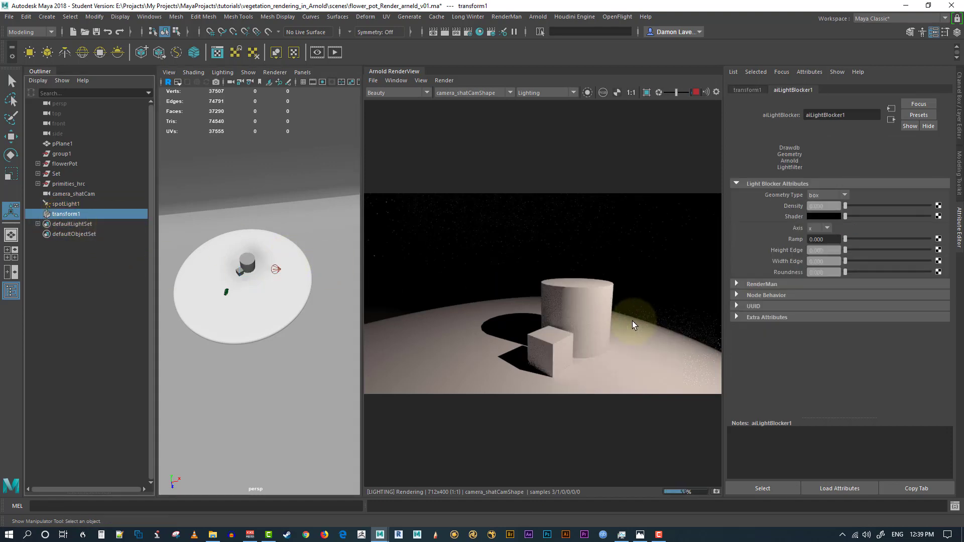
left_click_drag(843, 206, 935, 216)
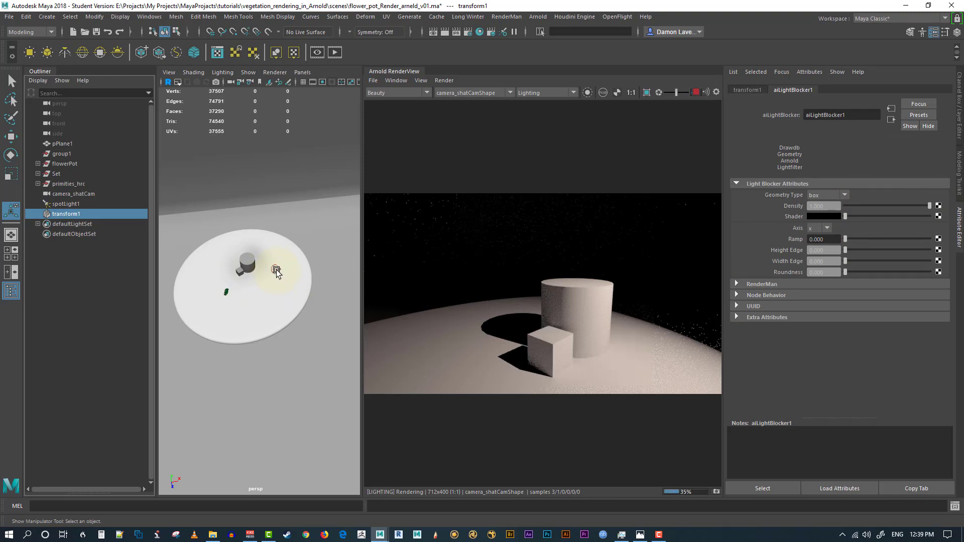
left_click(824, 196)
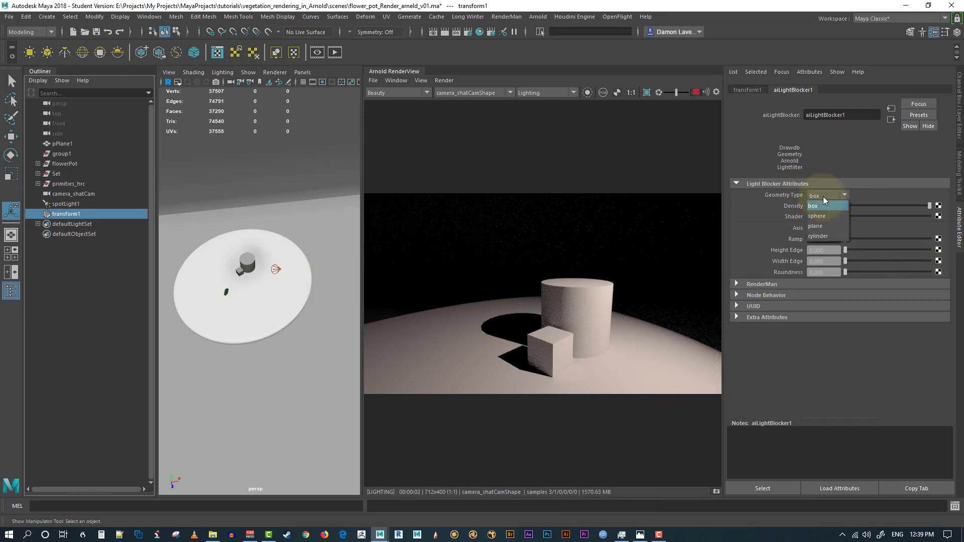
left_click(816, 226)
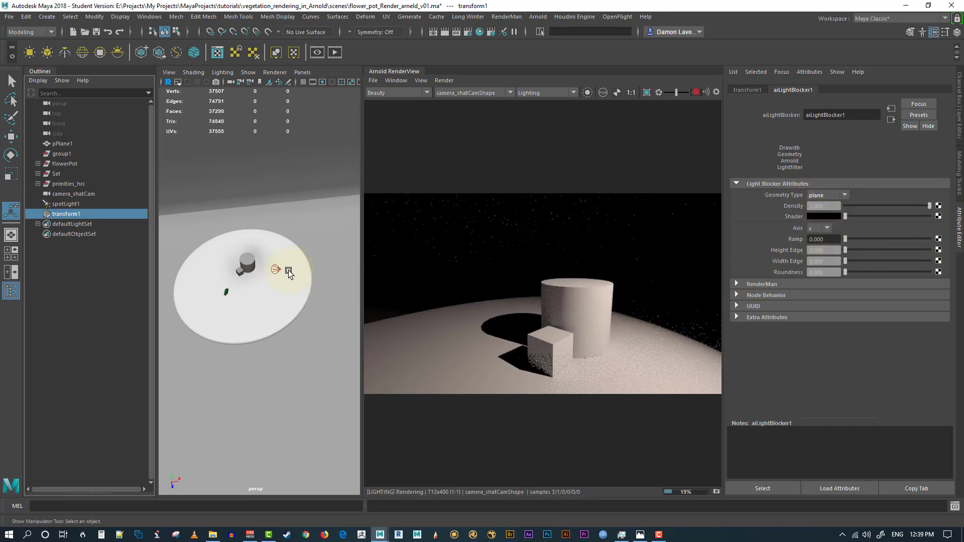
Step: Match all transformations of the light blocker to the spot light
left_click_drag(300, 314, 341, 317, "alt")
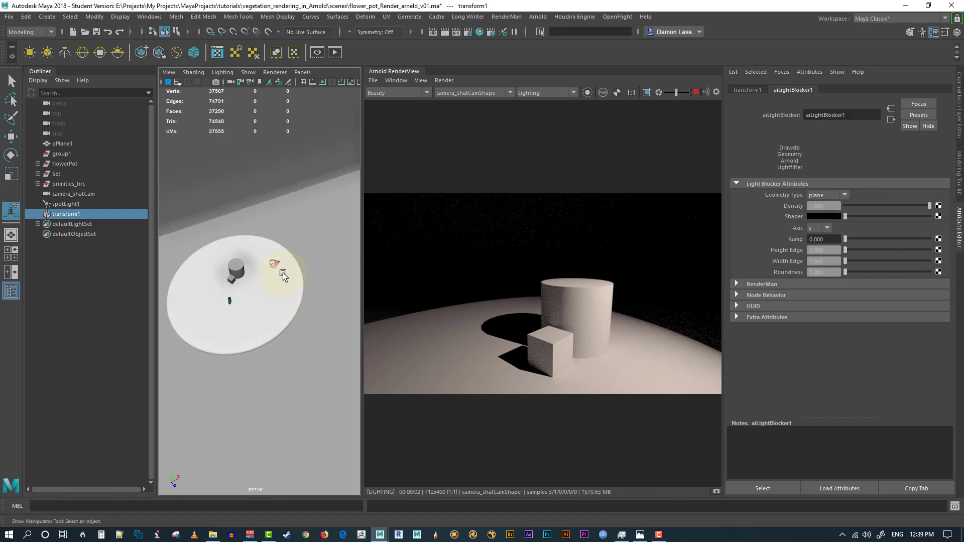
left_click(276, 266, "shift")
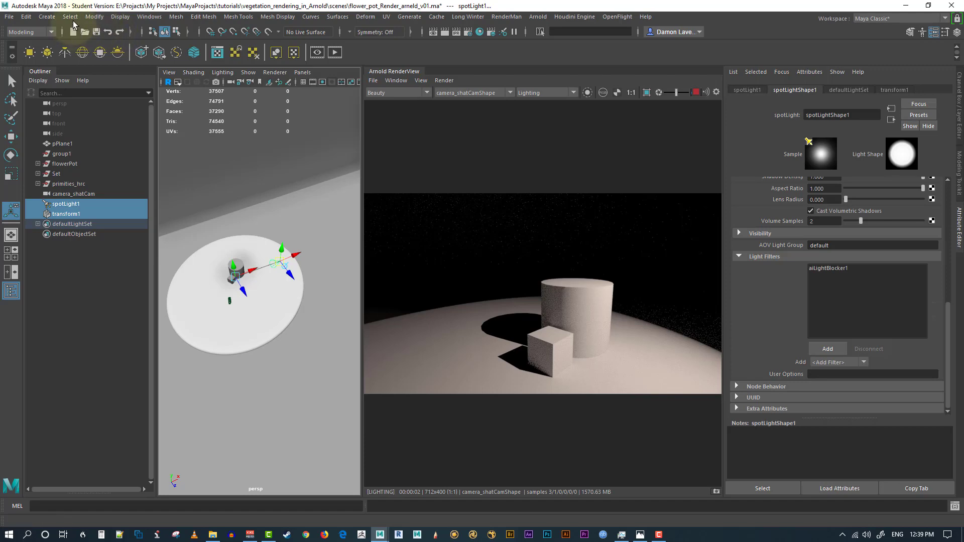
left_click(95, 17)
mouse_move(151, 72)
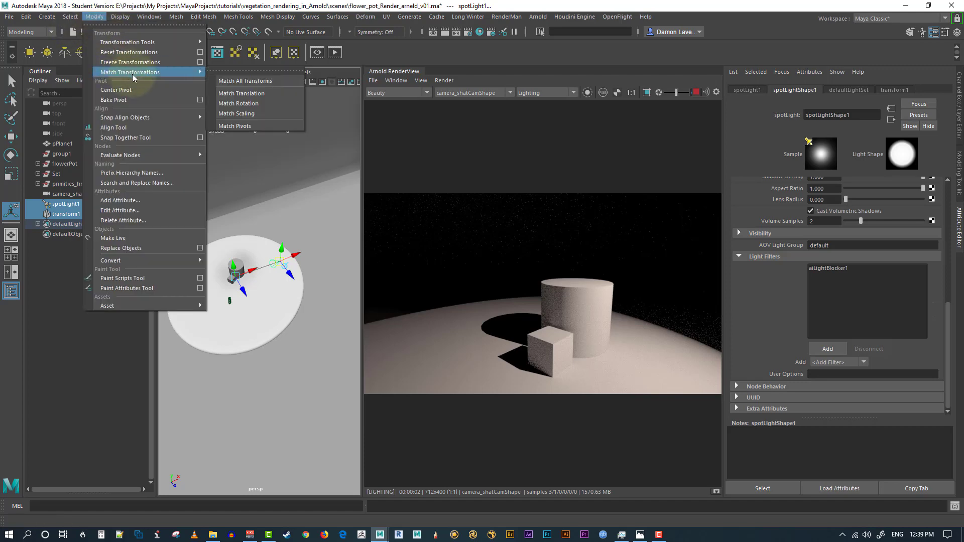
left_click(235, 81)
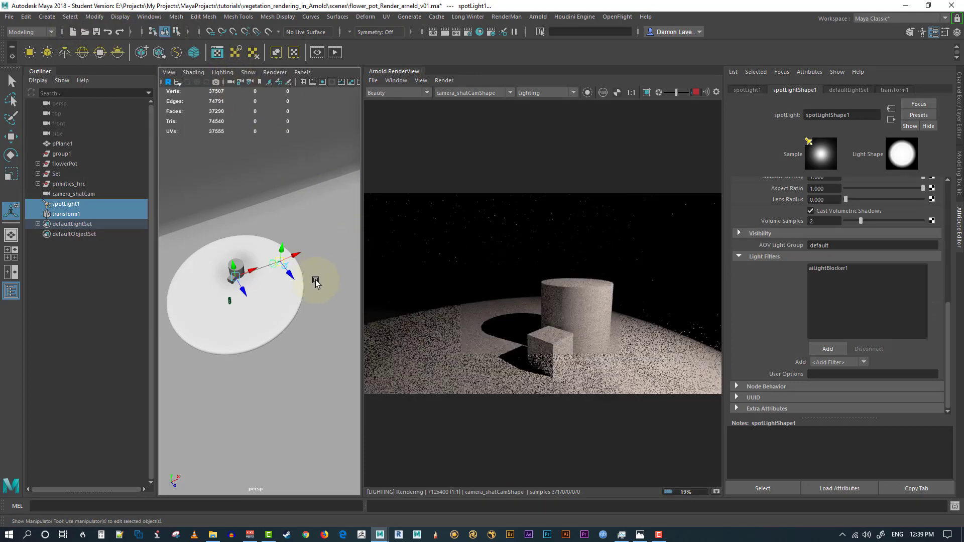
left_click_drag(309, 268, 305, 270, "alt")
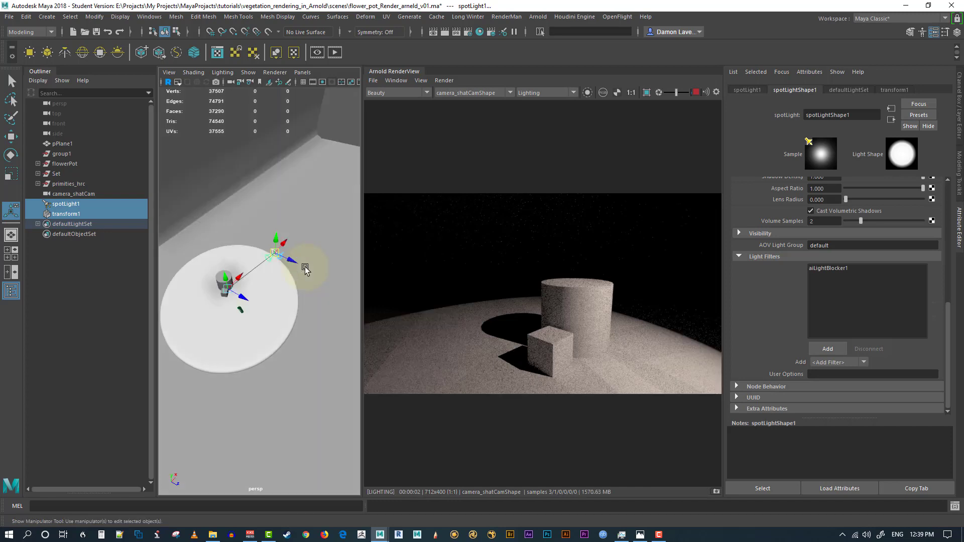
Step: Move the light blocker plane out in front of the spot light, then slide it sideways so it shades only the near left corner of the shot
left_click(76, 215)
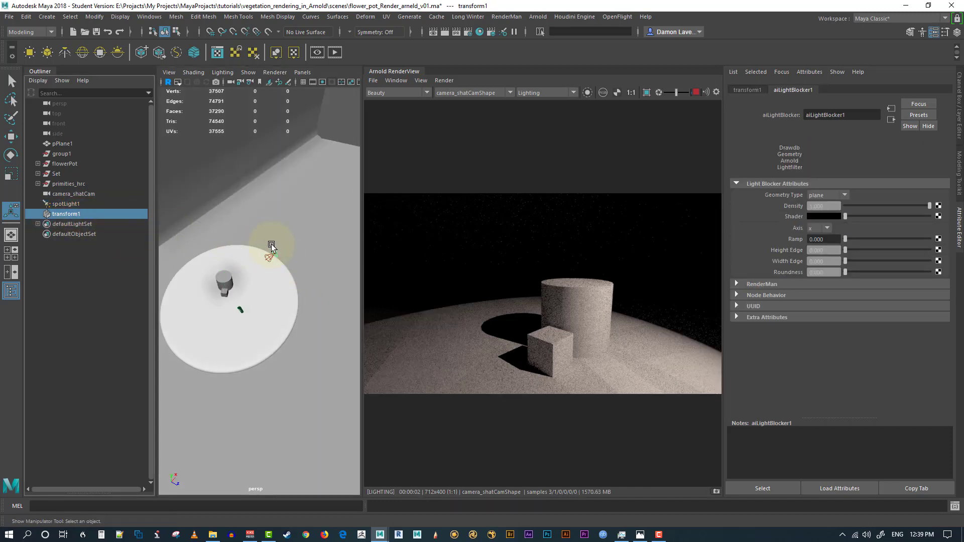
key("f")
left_click_drag(297, 282, 241, 326, "alt")
key("w")
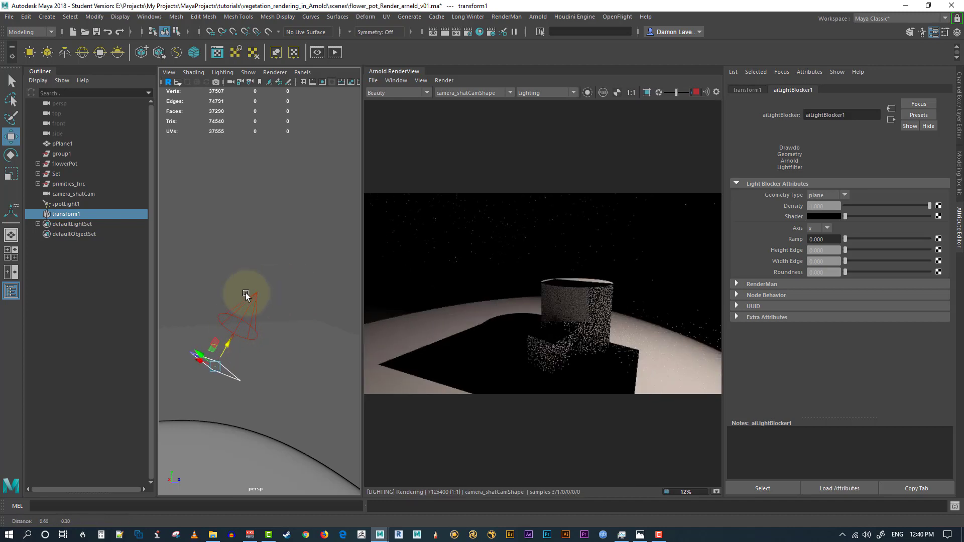
left_click_drag(246, 294, 314, 317, "alt")
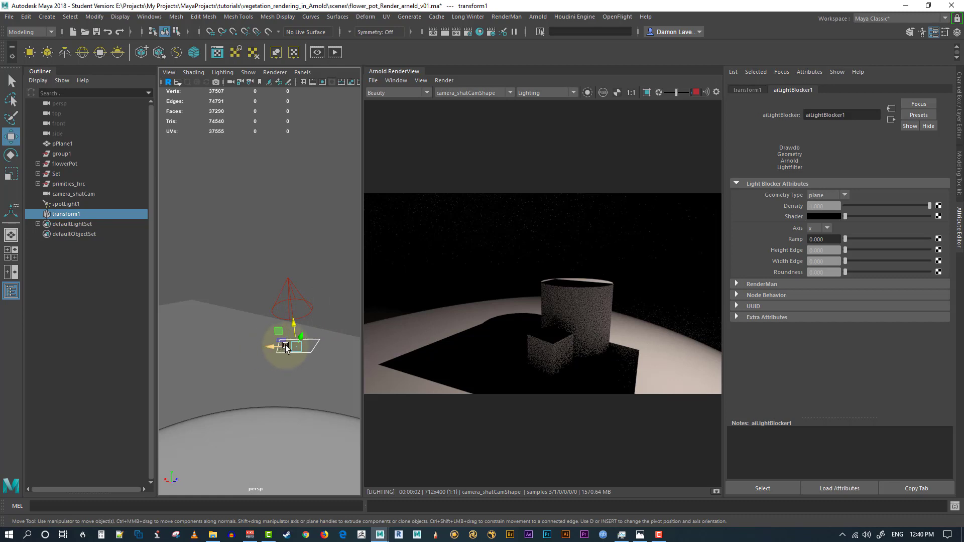
left_click_drag(266, 353, 310, 353)
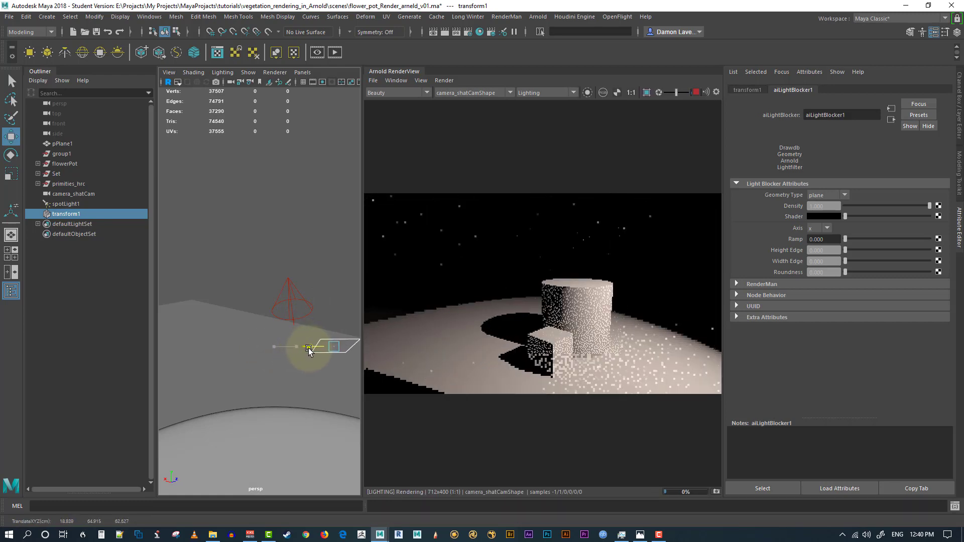
Step: Scale the light blocker up into a larger plane beside the spot light's cone
key("r")
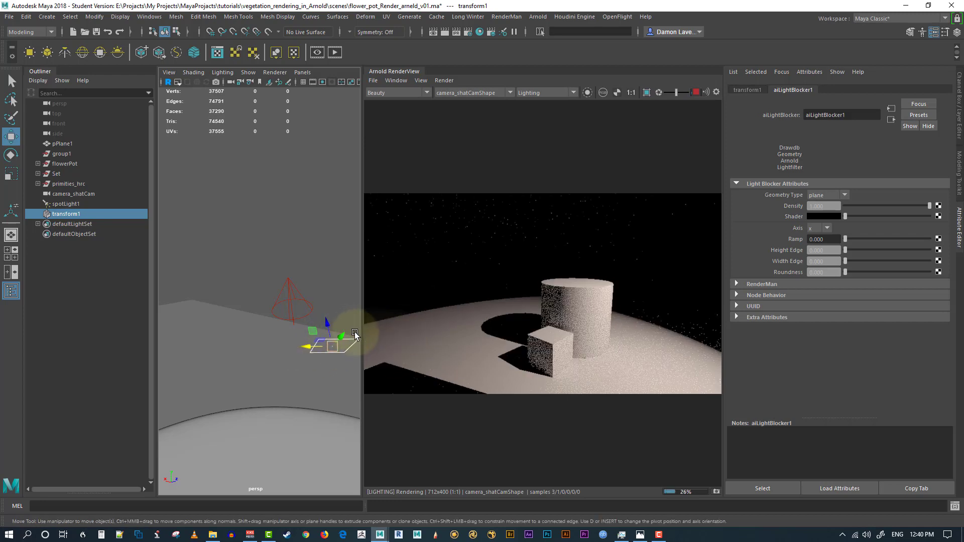
left_click_drag(332, 346, 390, 251)
right_click_drag(312, 297, 273, 271, "alt")
right_click_drag(345, 357, 341, 355, "alt")
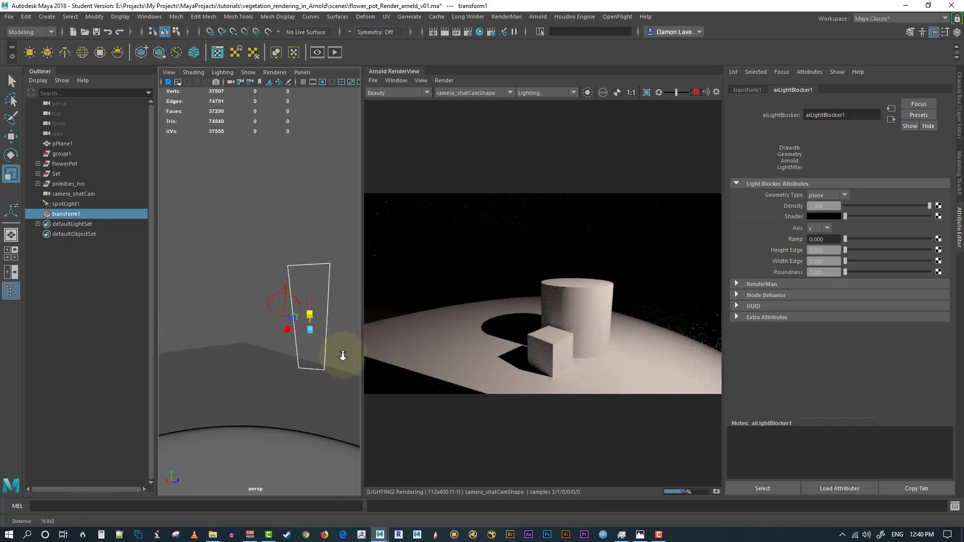
left_click_drag(342, 356, 343, 357, "alt")
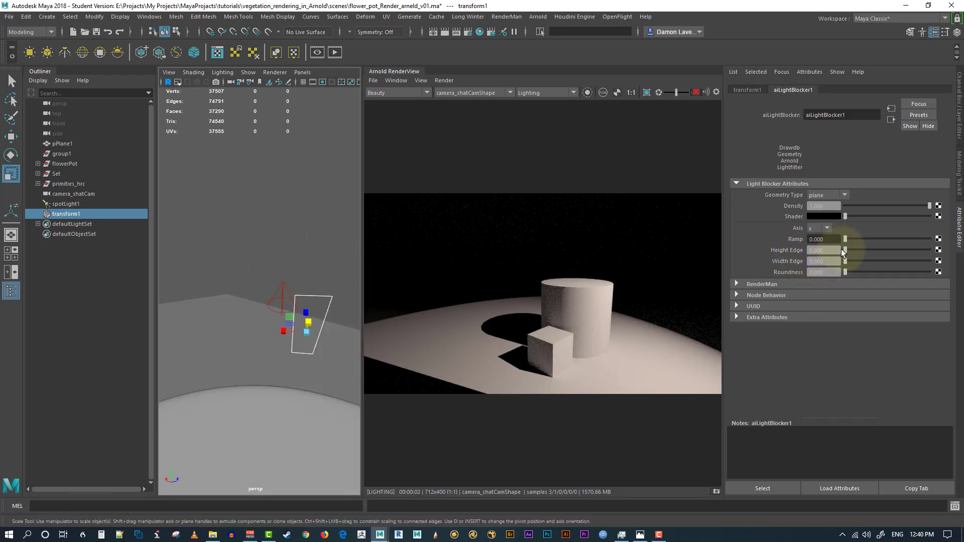
Step: Soften the blocker with height edge about 0.47 and width edge about 0.24, lower its density to about 0.97, and nudge it slightly sideways
left_click_drag(846, 249, 865, 260)
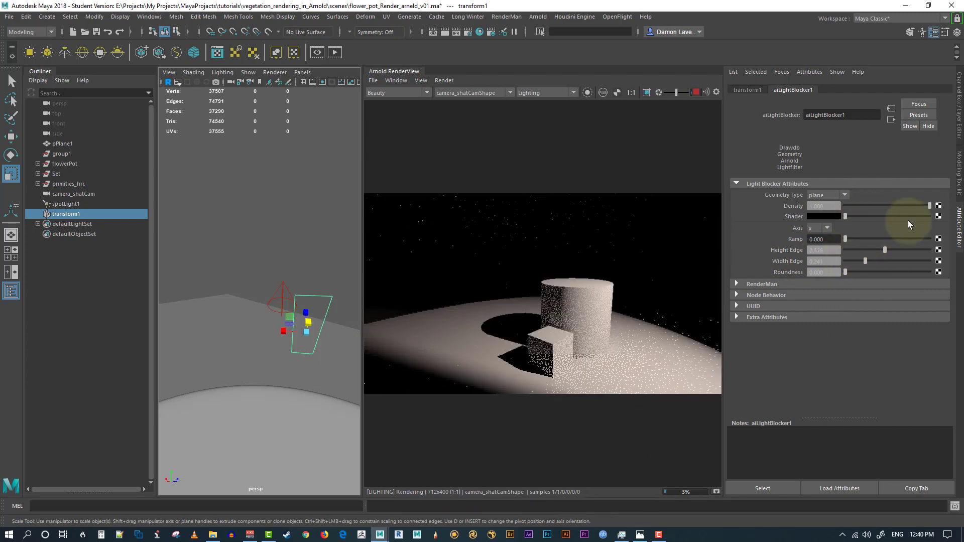
left_click_drag(920, 205, 917, 206)
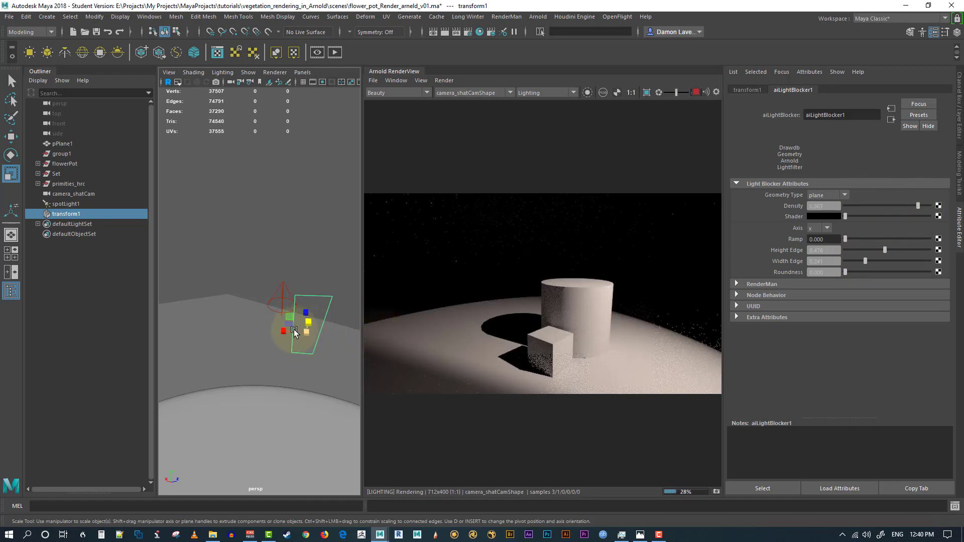
key("w")
mouse_move(294, 331)
left_mouse_down()
mouse_move(321, 294)
mouse_move(282, 336)
mouse_move(297, 332)
left_mouse_up()
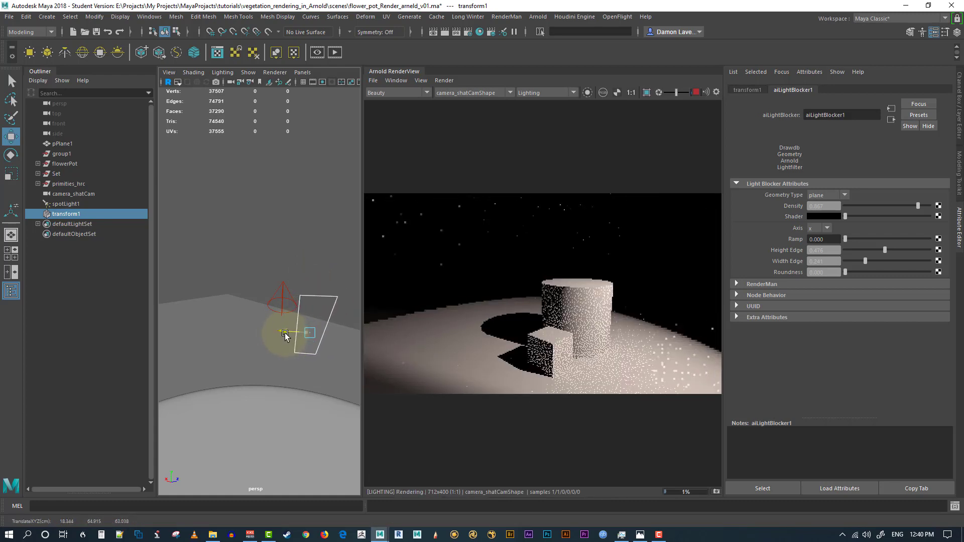
left_click_drag(918, 206, 926, 206)
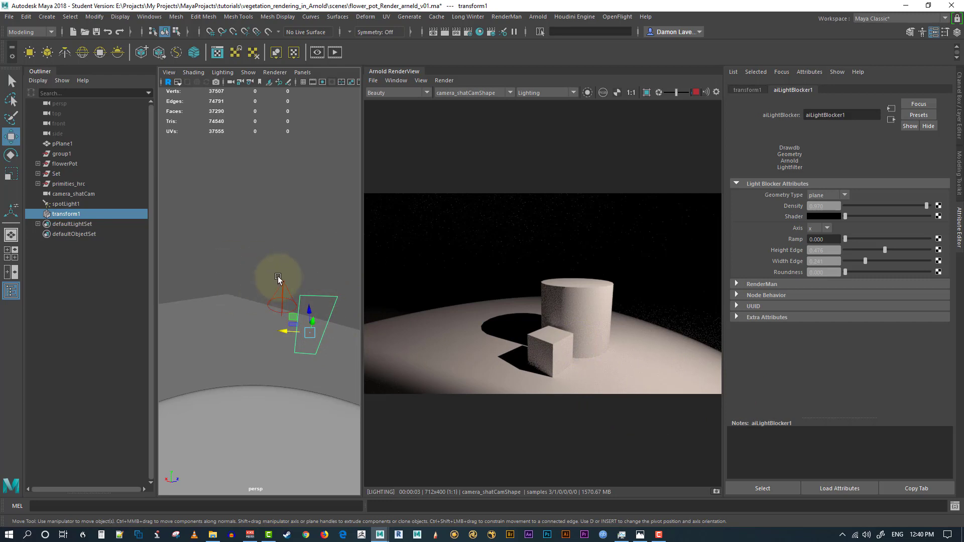
Step: Add a second Light Blocker filter to the spot light
left_click(66, 204)
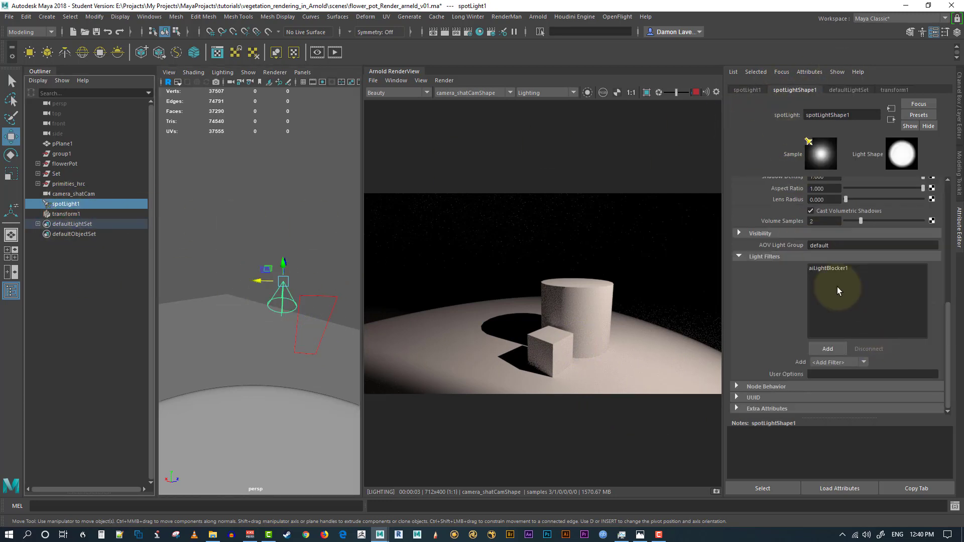
left_click(828, 349)
left_click(271, 234)
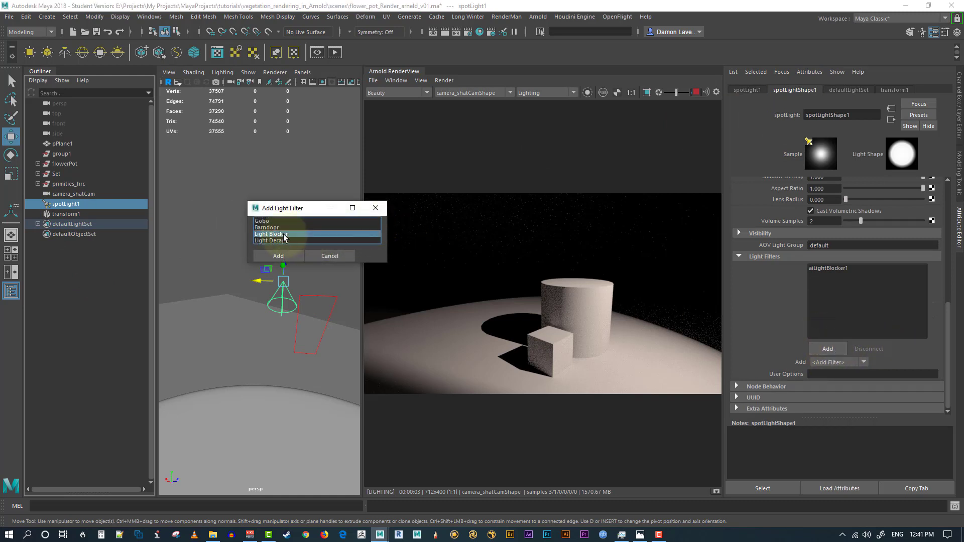
left_click(278, 256)
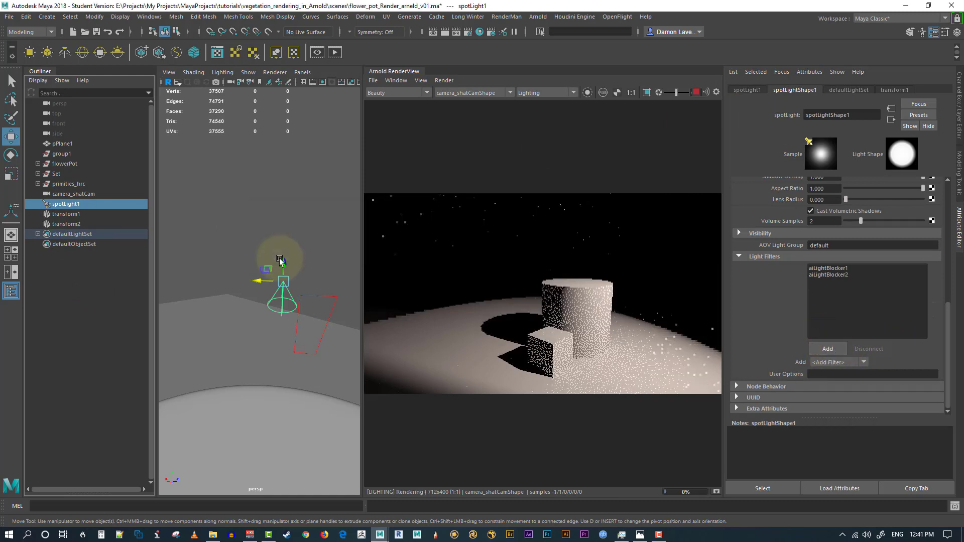
Step: Match all transforms of the second light blocker to those of the first light blocker
left_click(68, 224)
left_click(48, 204, "ctrl")
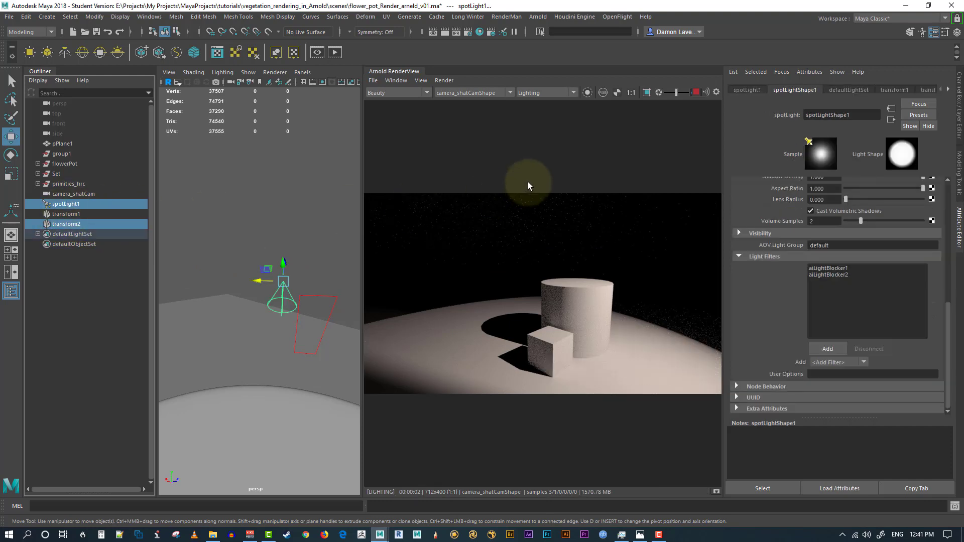
left_click(56, 223)
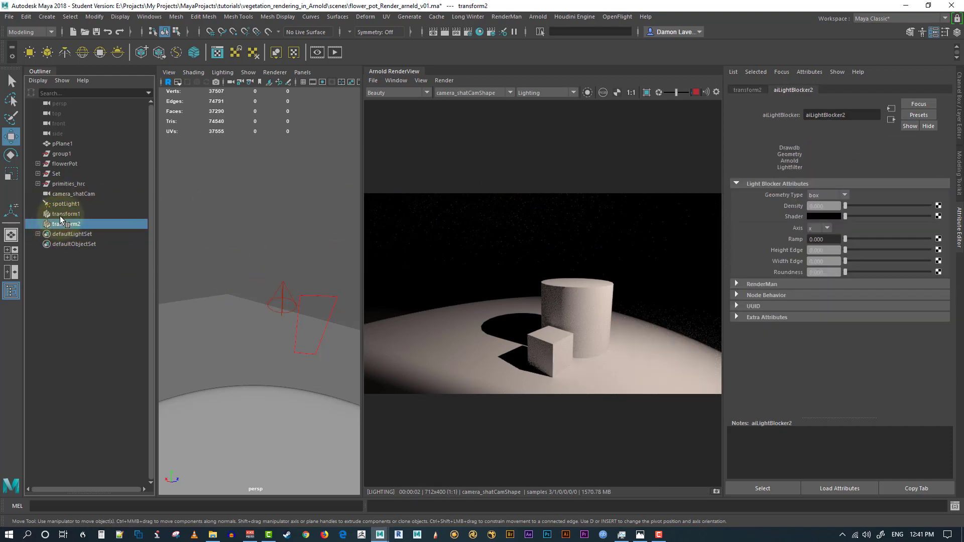
left_click(59, 215, "ctrl")
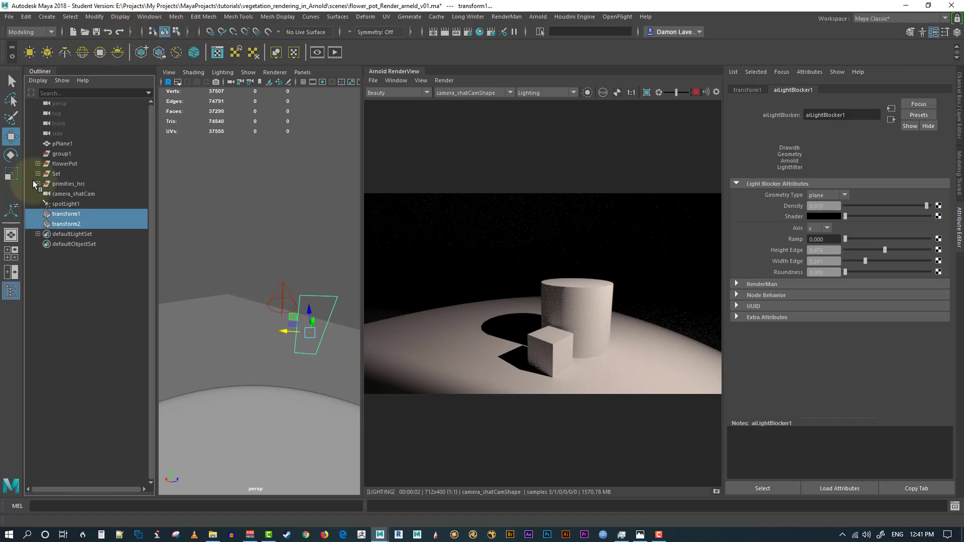
left_click(60, 224)
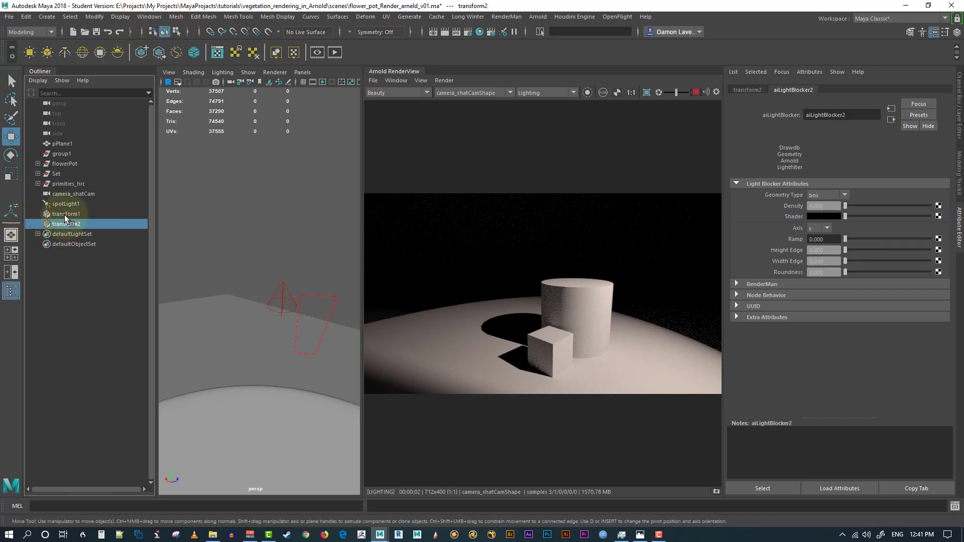
left_click(64, 214, "ctrl")
left_click(95, 17)
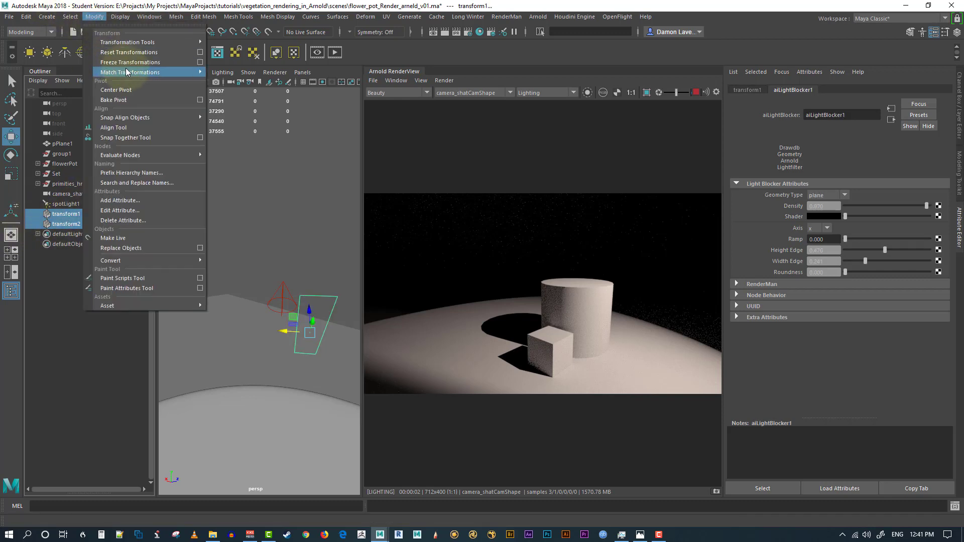
mouse_move(143, 72)
left_click(249, 81)
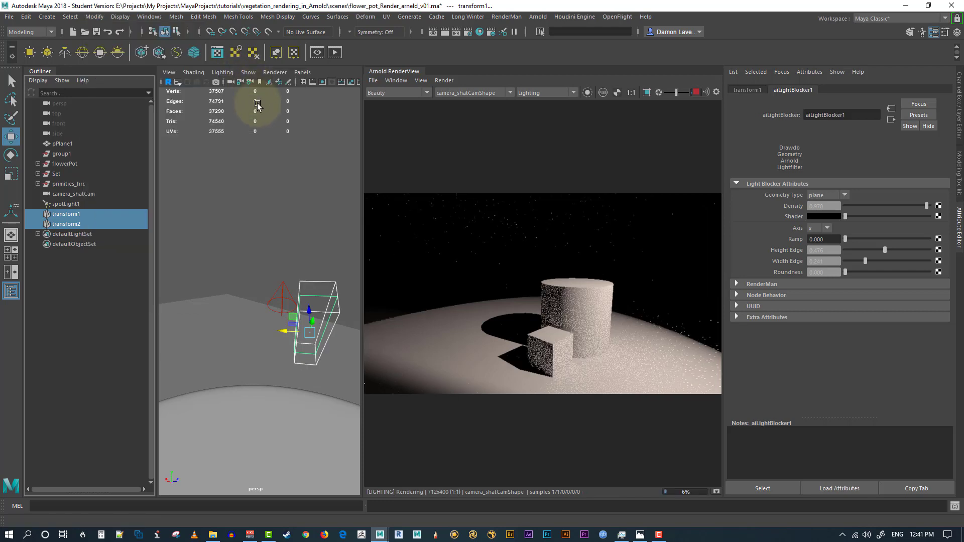
Step: Change the second light blocker's geometry type to plane
left_click(830, 196)
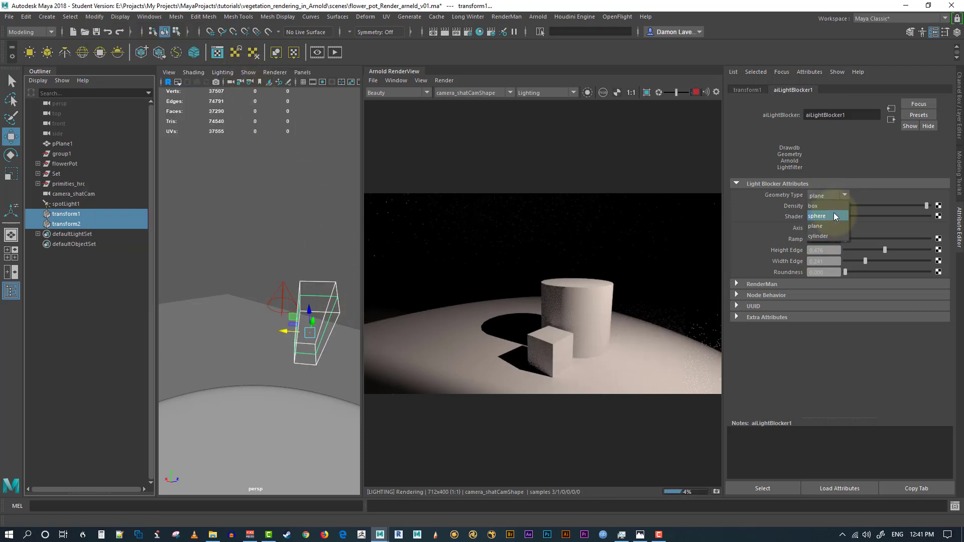
left_click(824, 226)
left_click(64, 224)
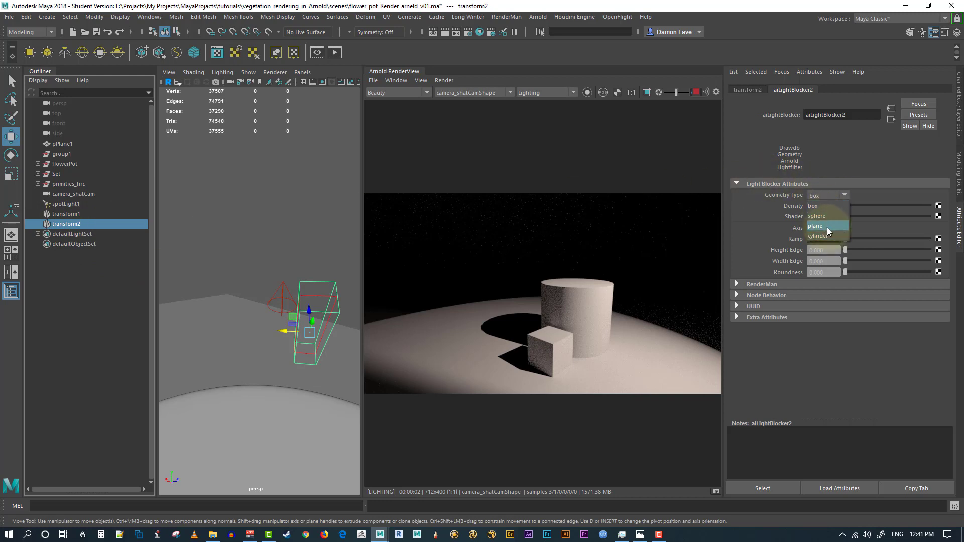
left_click(827, 228)
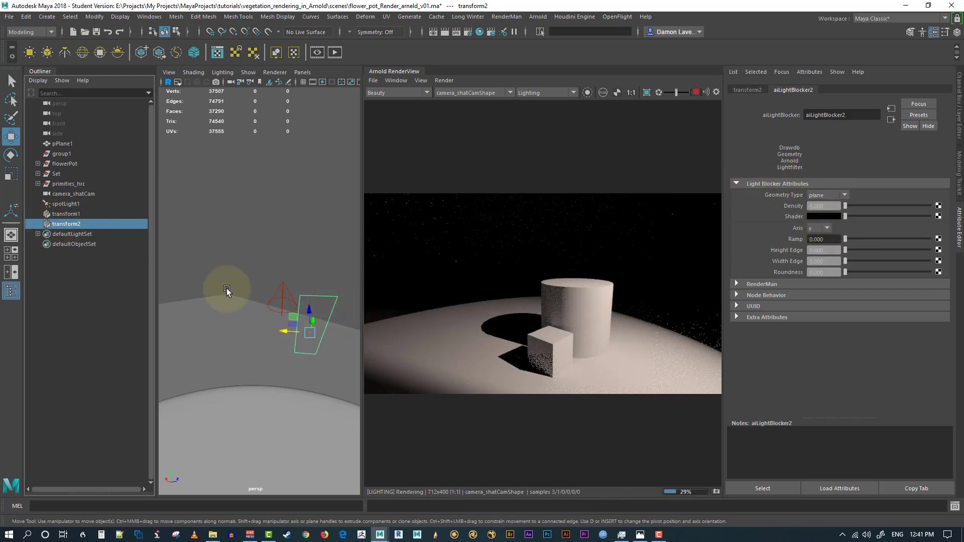
Step: Set the second light blocker's density to 1 and slide it to the opposite side of the spot light's cone from the first blocker
left_click_drag(287, 335, 241, 327)
left_click_drag(846, 206, 950, 209)
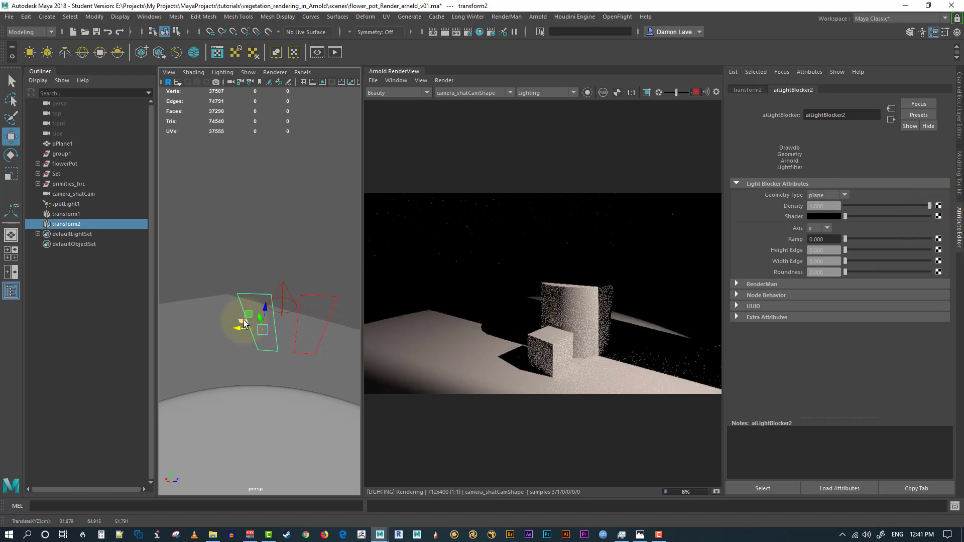
left_click_drag(239, 329, 274, 326)
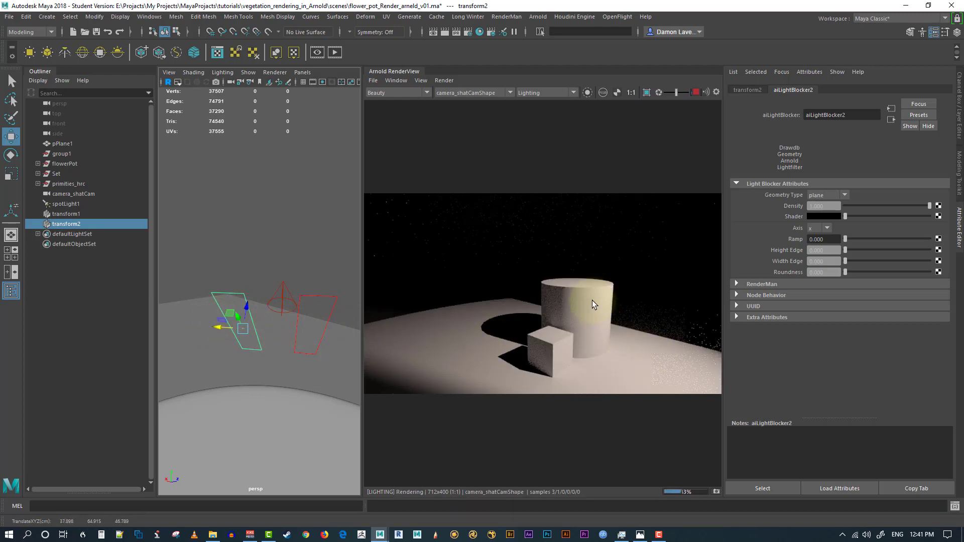
left_click_drag(216, 329, 236, 331)
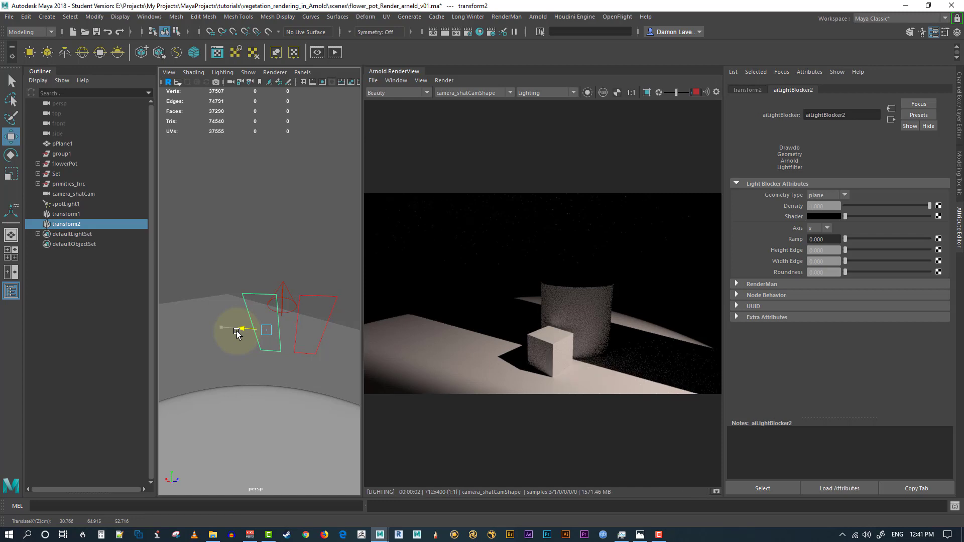
mouse_move(237, 334)
left_mouse_down()
mouse_move(258, 330)
mouse_move(216, 334)
mouse_move(226, 327)
left_mouse_up()
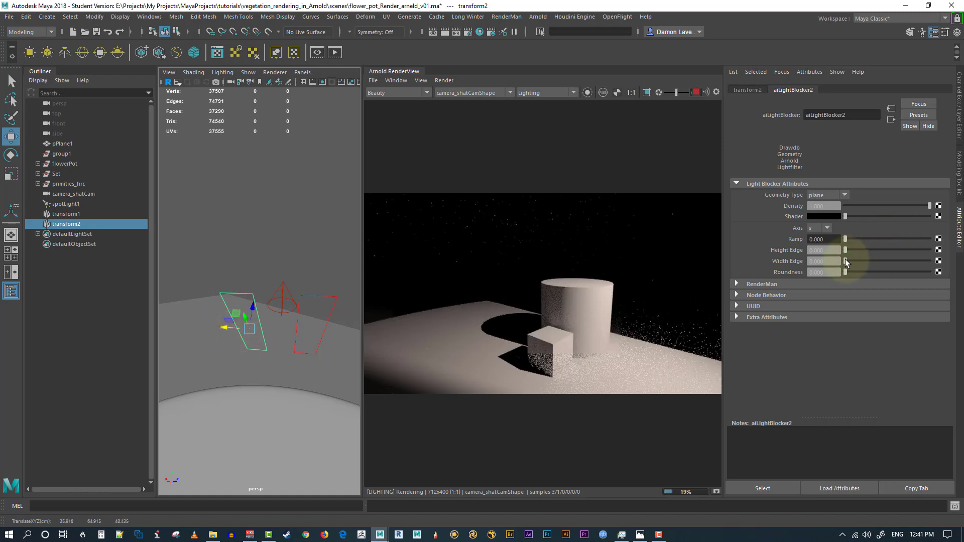
Step: Soften the second light blocker with a width edge of about 0.56 and slide it slightly farther from the spot light
left_click_drag(847, 262, 893, 270)
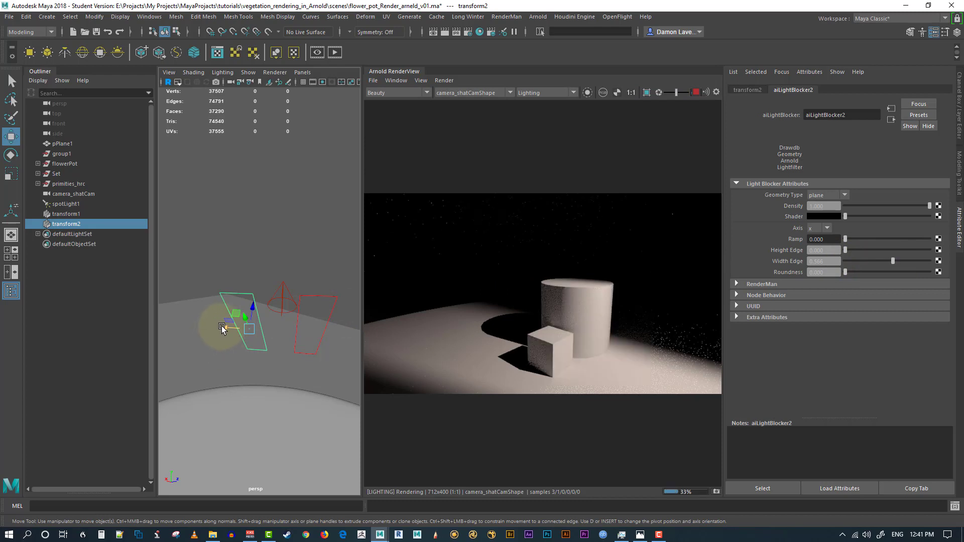
left_click_drag(222, 326, 215, 327)
left_click(454, 272)
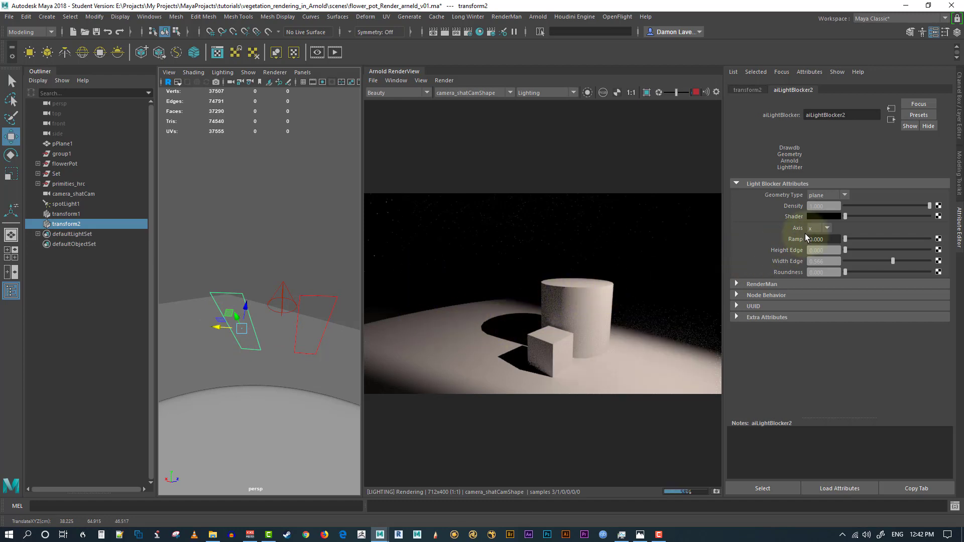
Step: Parent both light blockers to the spot light, then shift the spot light slightly sideways together with them
left_click(310, 321)
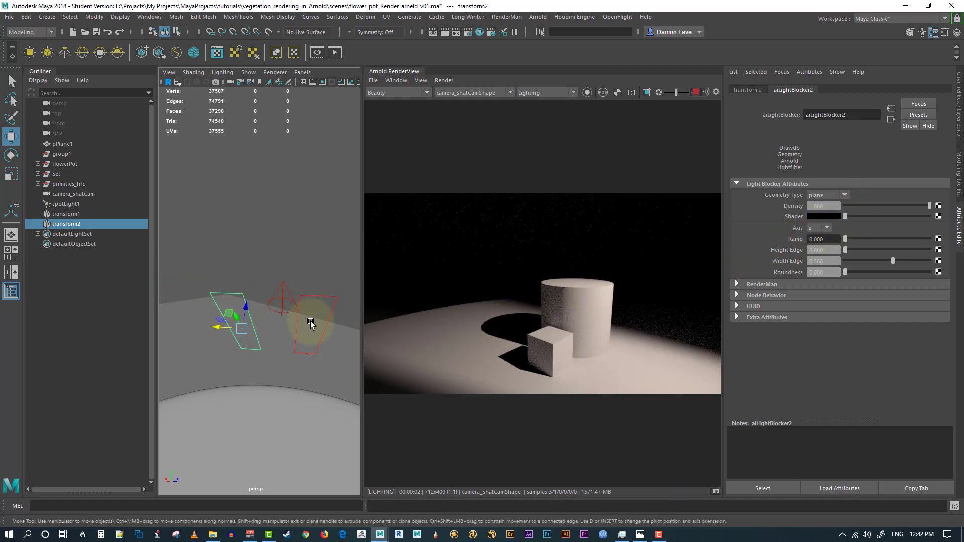
left_click(317, 294, "shift")
left_click(285, 295, "shift")
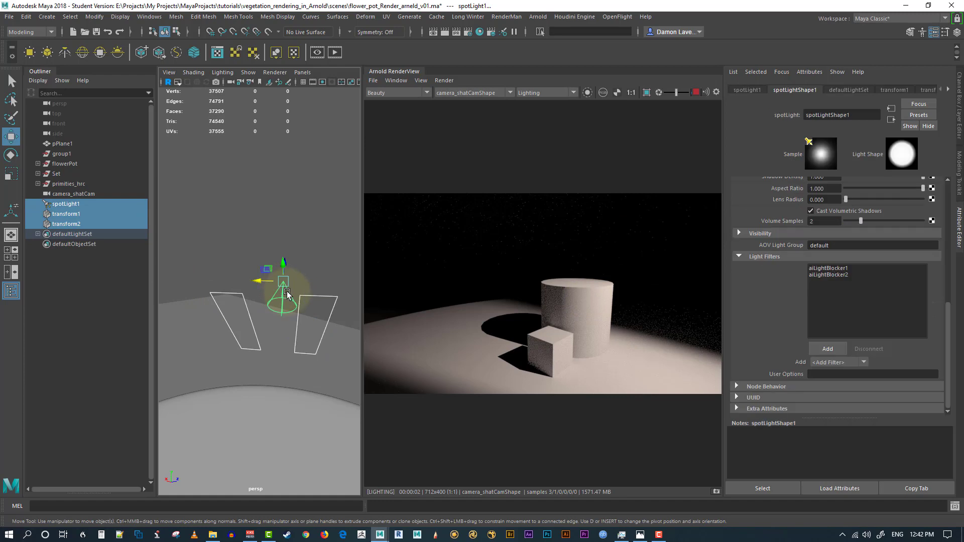
key("p")
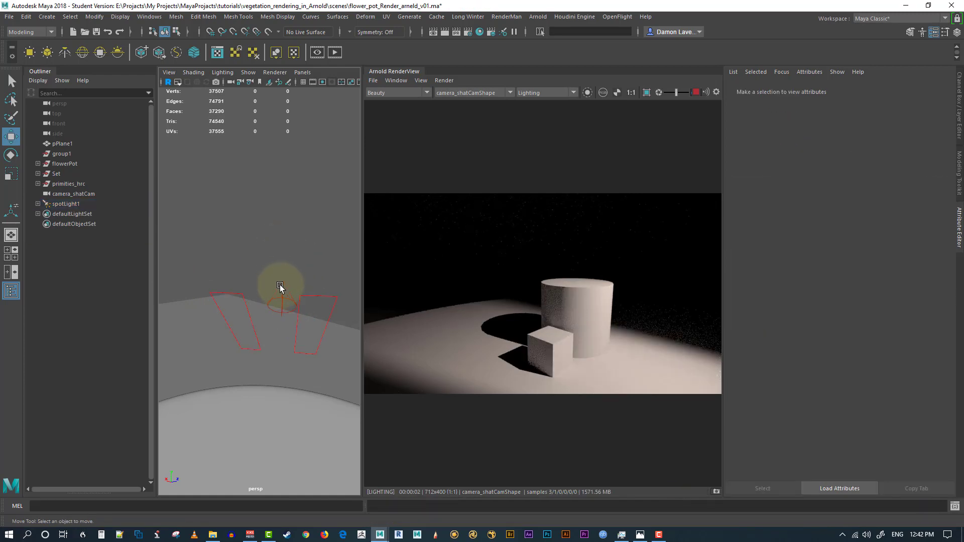
left_click(279, 285)
left_click_drag(255, 282, 262, 284)
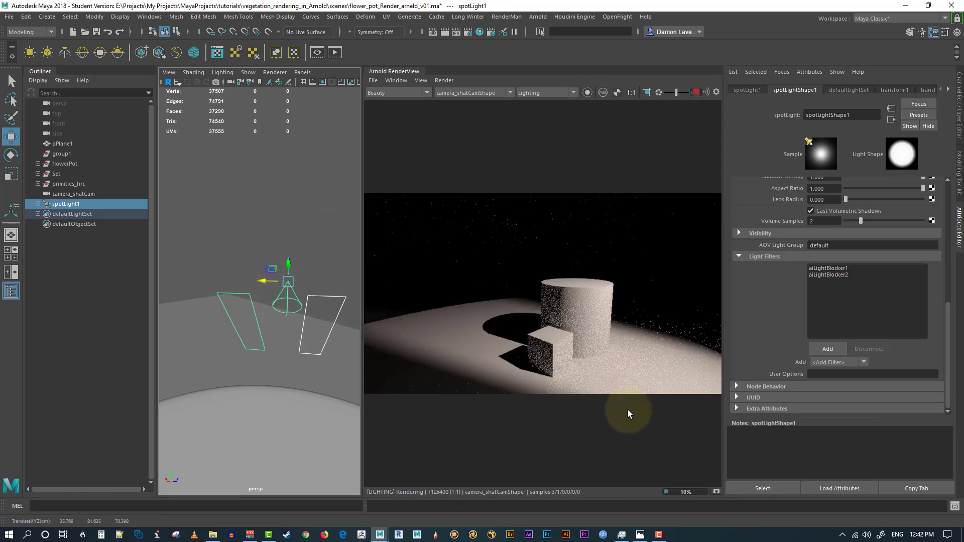
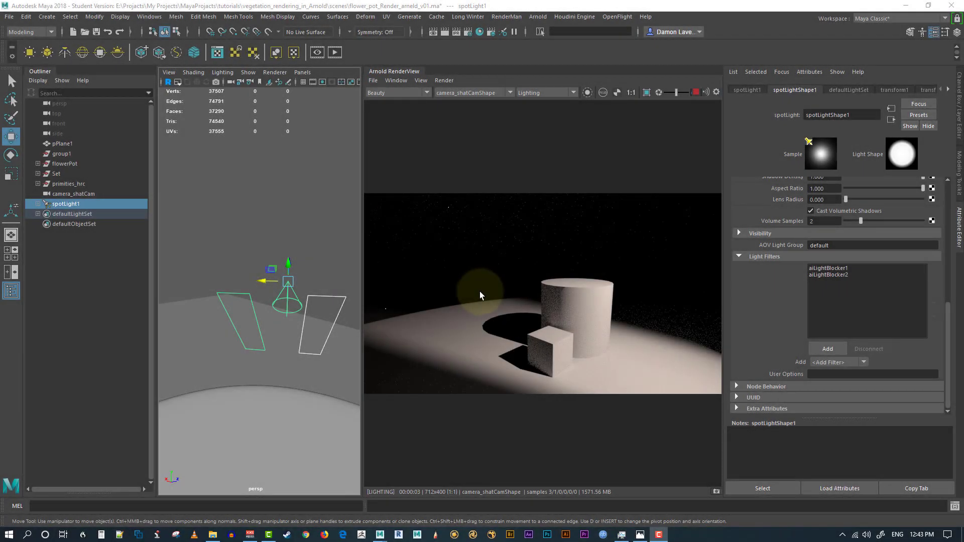
Step: Create an Arnold area light, scale it uniformly to about 29.9, and raise it beside the spot light, away from the primitives
left_click(210, 203)
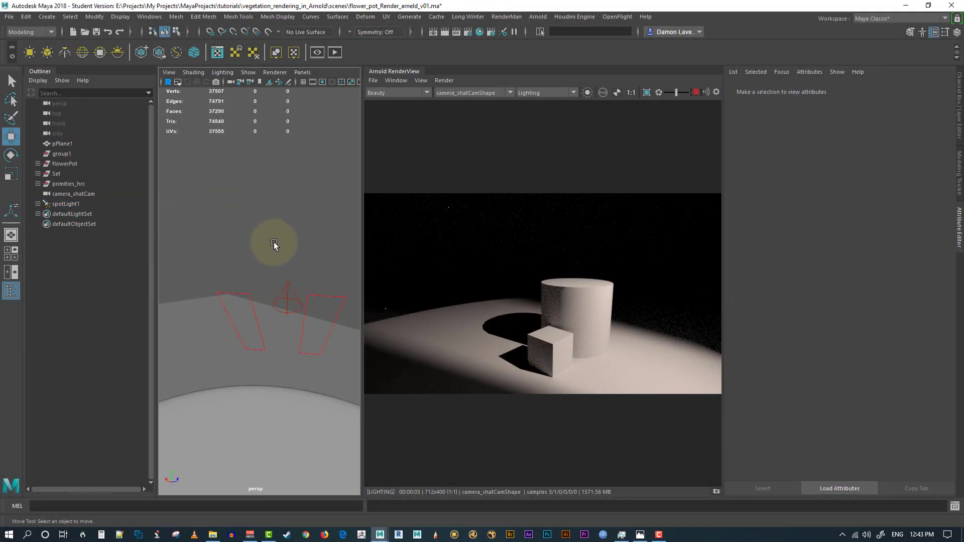
left_click(30, 52)
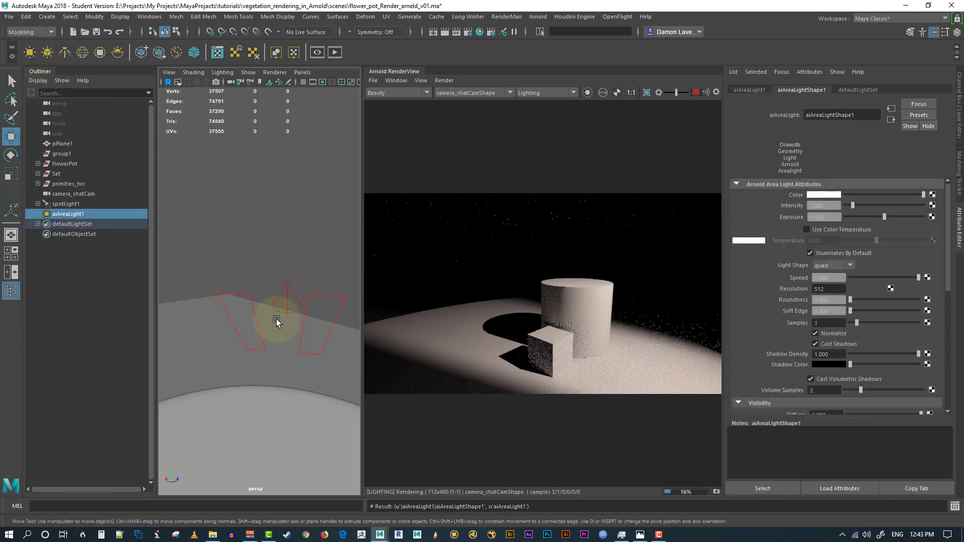
key("f")
right_click_drag(276, 316, 248, 330, "alt")
left_click_drag(248, 329, 238, 343, "alt")
right_click_drag(238, 343, 293, 381, "alt")
left_click_drag(233, 363, 335, 369)
key("r")
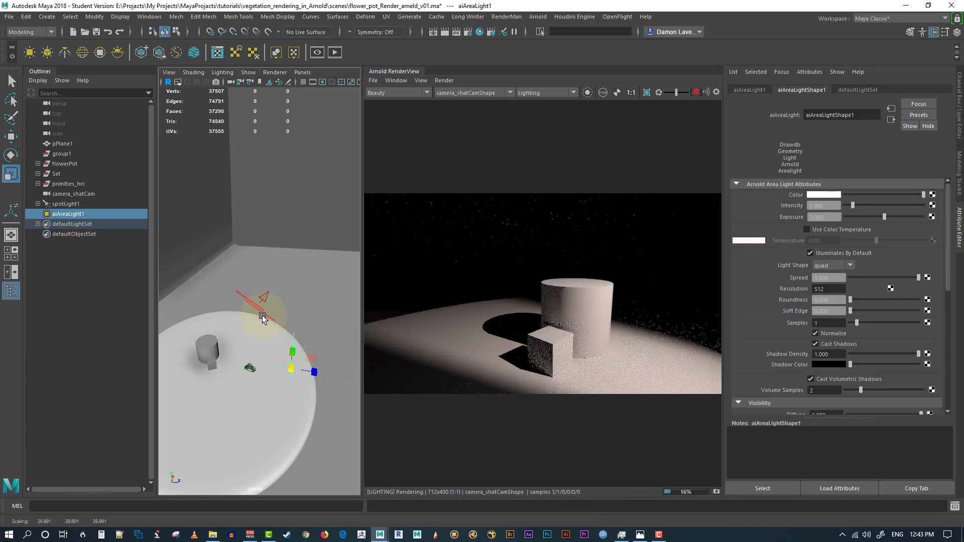
left_click_drag(262, 319, 327, 283, "alt")
key("w")
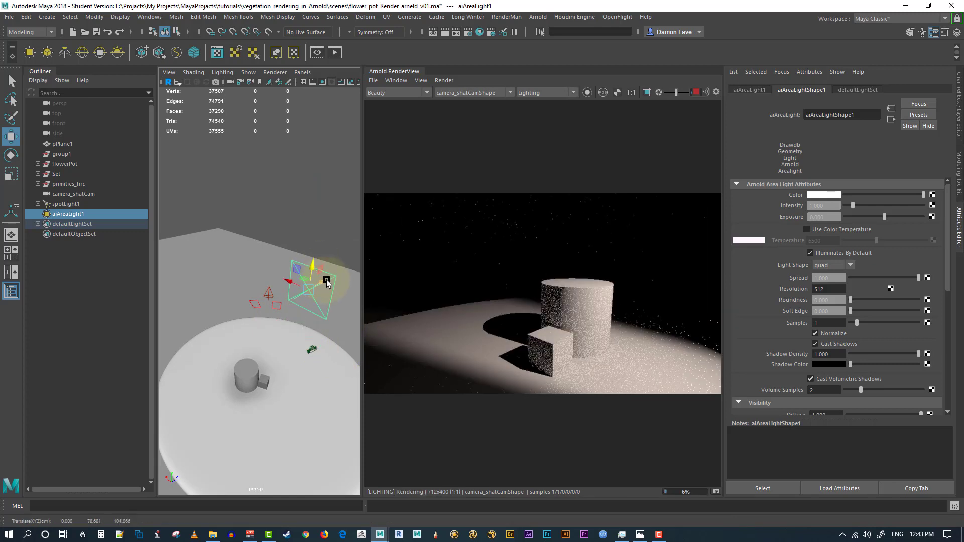
key("r")
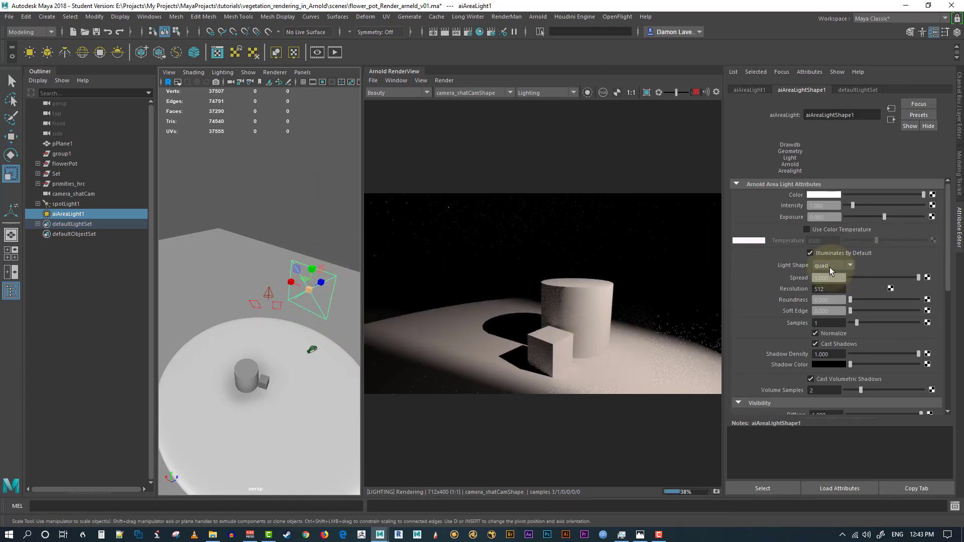
Step: Change the area light's shape to disk and set its exposure to 15
left_click(831, 266)
left_click(829, 298)
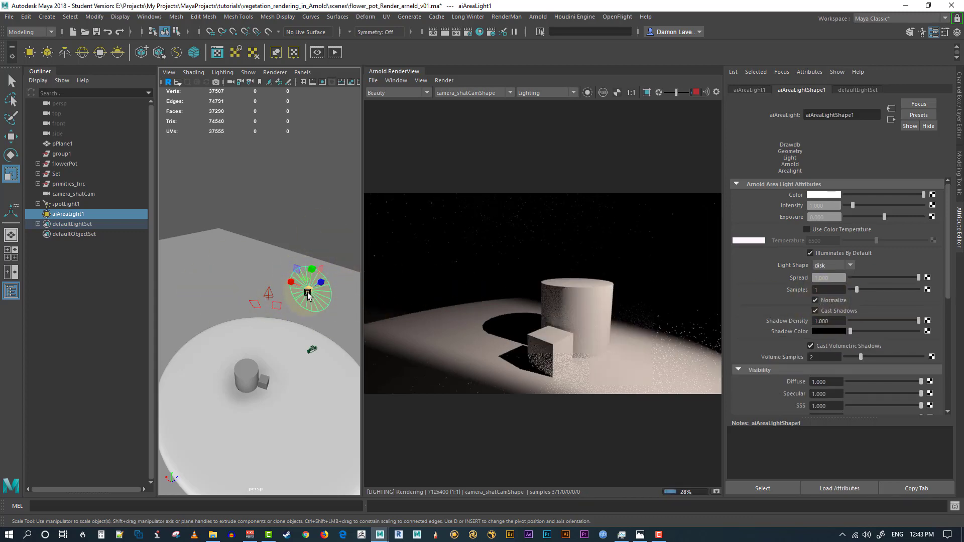
left_click(834, 218)
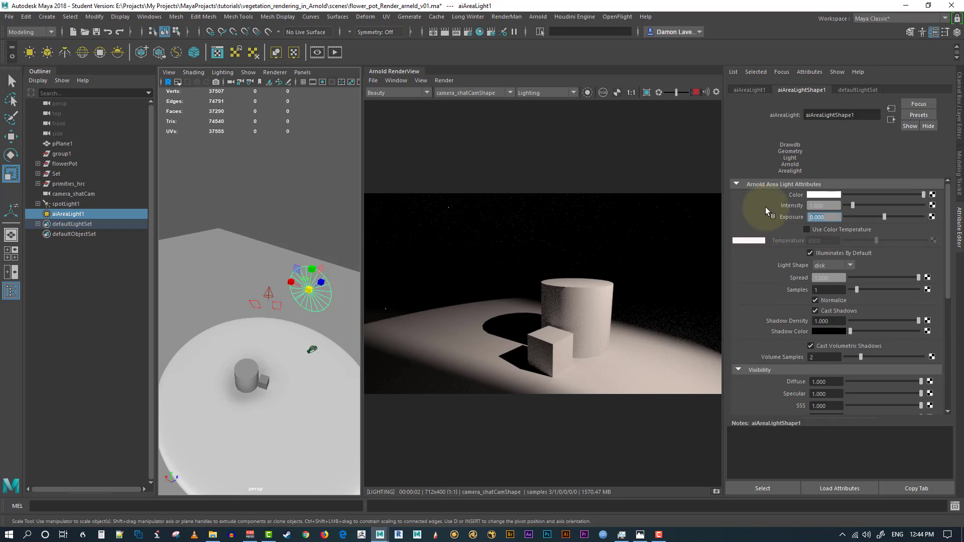
type("15")
key("Return")
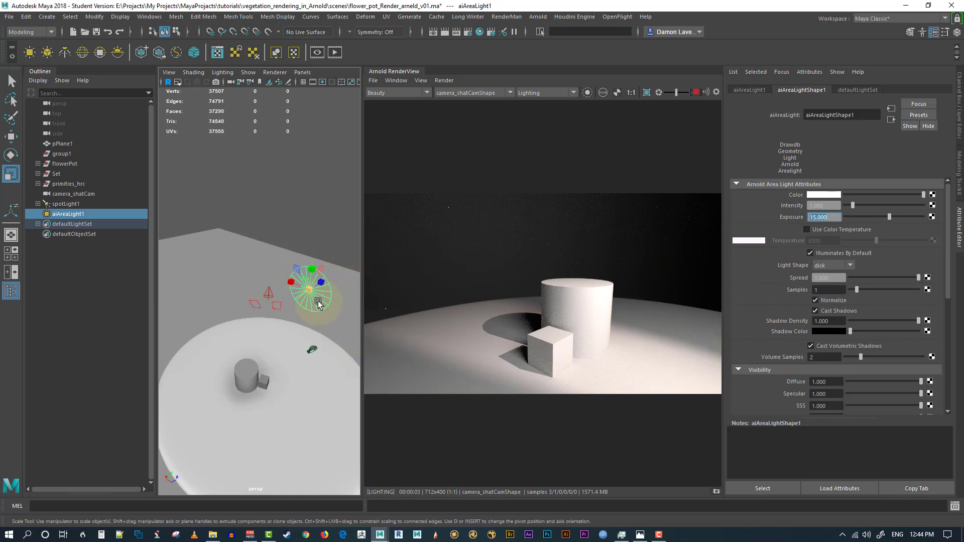
Step: Try the Show Manipulator tool on the area light for aiming it
left_click_drag(326, 290, 295, 333, "alt")
key("t")
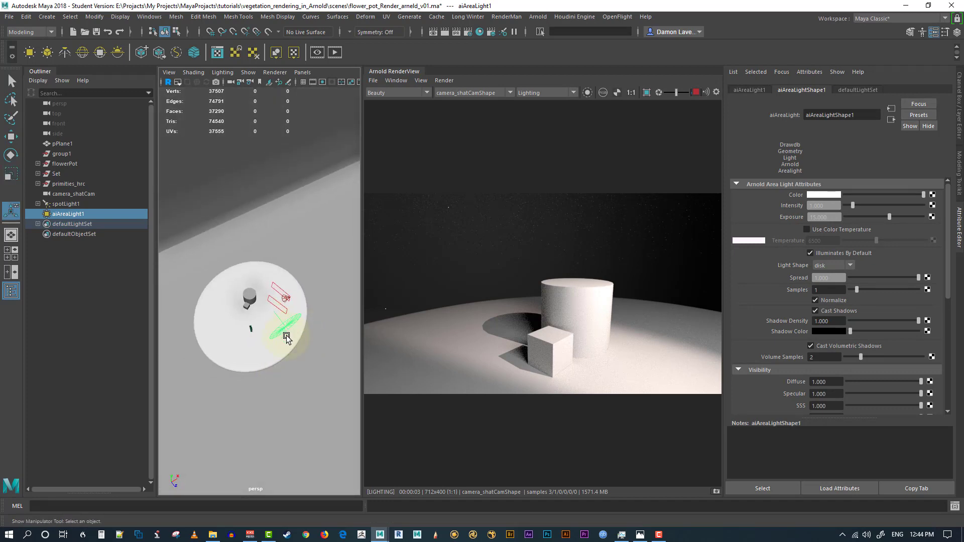
scroll(291, 316, "down", 3)
scroll(291, 315, "up", 3)
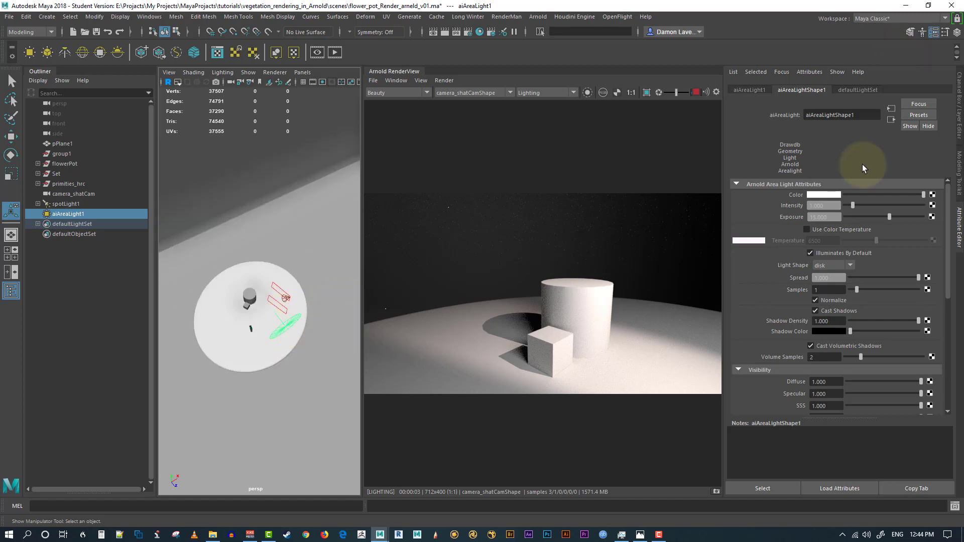
Step: Stop the live Arnold render, clear the selection, and enlarge the perspective view
left_click(696, 93)
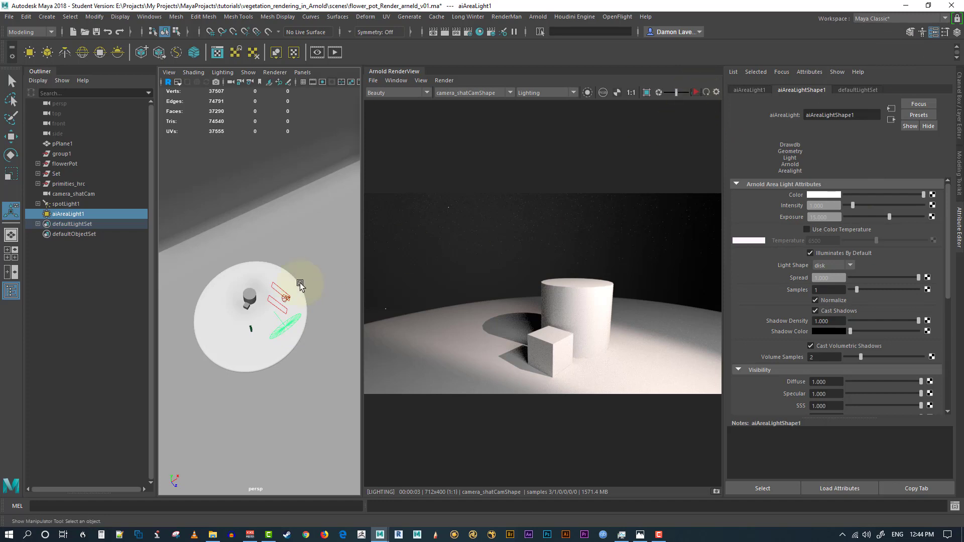
left_click(283, 224)
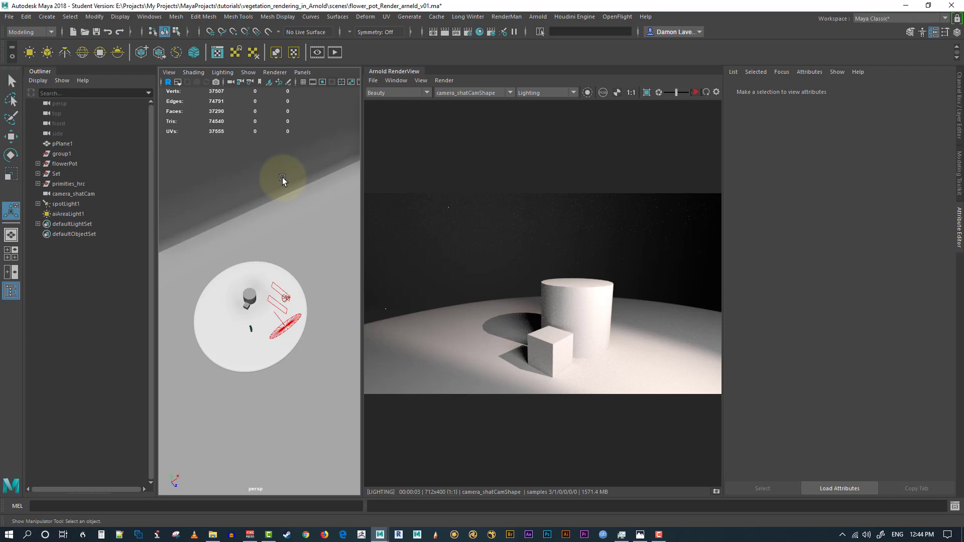
key("shift+space")
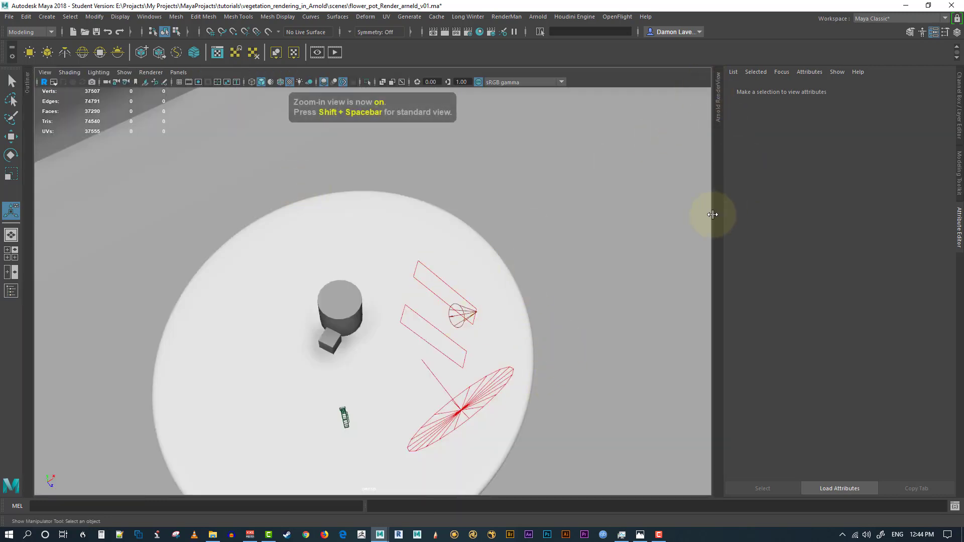
Step: Reset the area light to the scene origin by setting its X, Y and Z translation to 0
left_click_drag(469, 344, 526, 329, "alt")
left_click(526, 330)
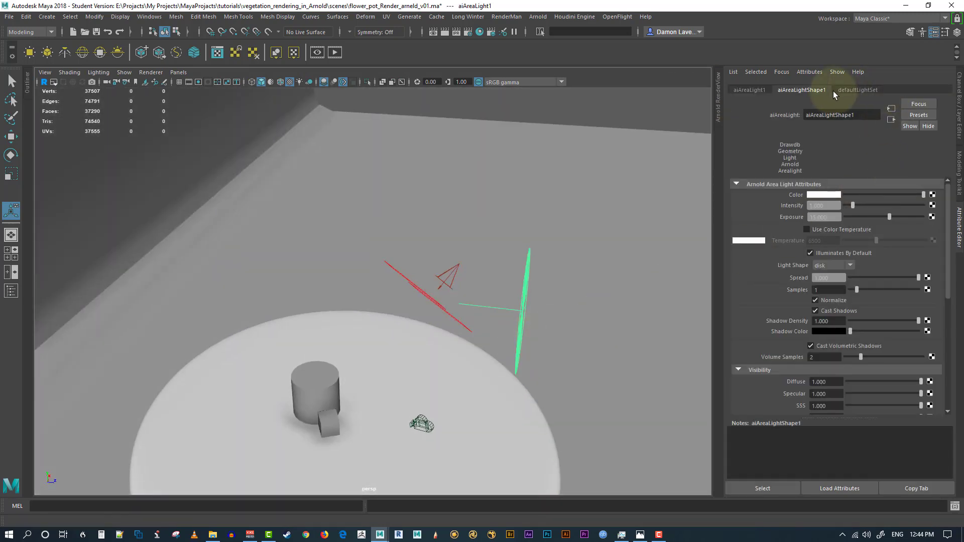
left_click(960, 136)
left_click_drag(923, 107, 929, 118)
type("0")
key("Return")
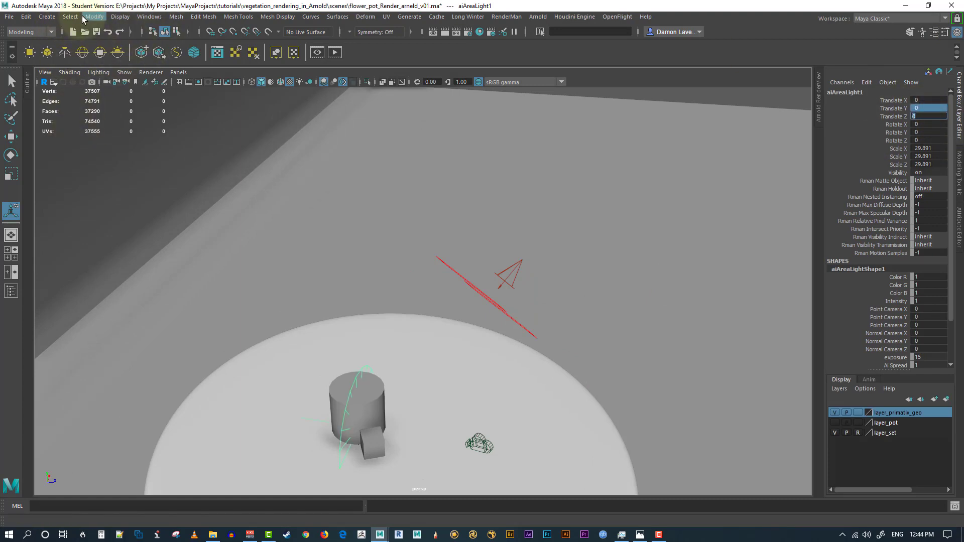
Step: Create a locator as an aim target and move it along Z to about -48, clear of the stand-ins
left_click(47, 16)
left_click(64, 162)
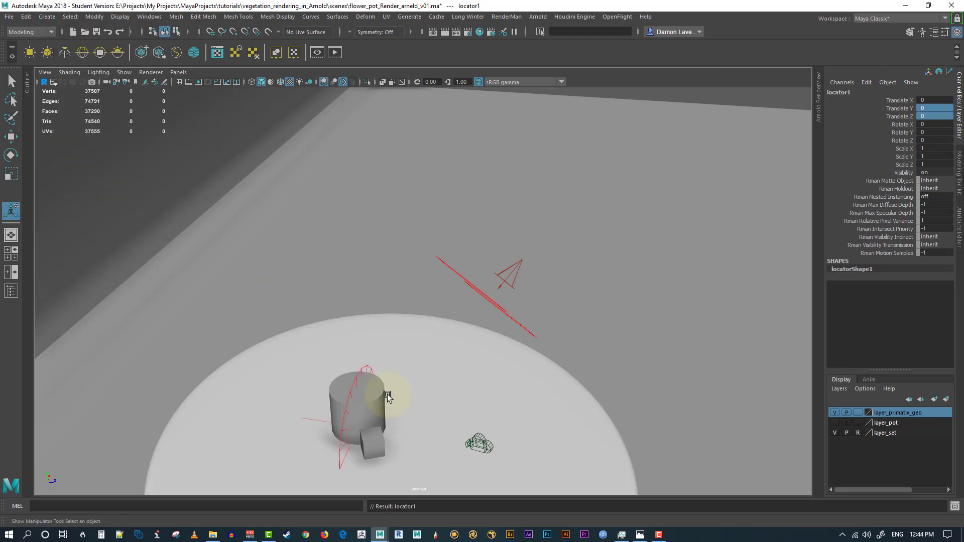
right_click_drag(388, 399, 391, 372, "alt")
key("w")
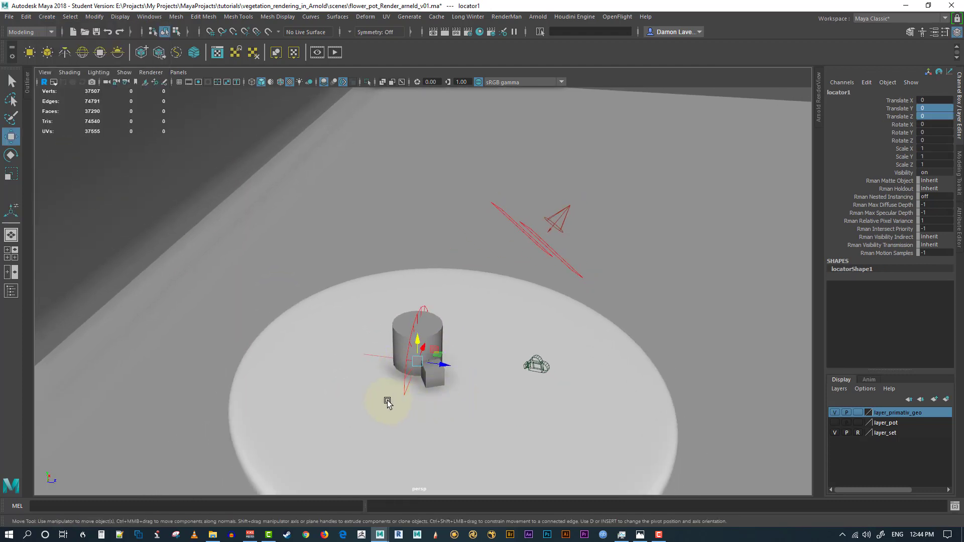
left_click_drag(441, 365, 493, 370)
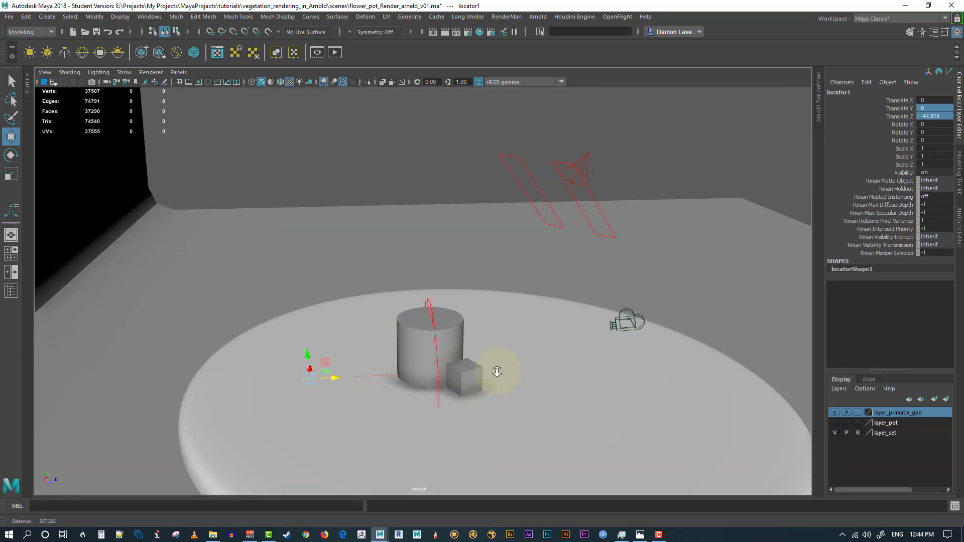
Step: Aim-constrain the area light to the locator with Maintain Offset on, aim vector 1, 0, 0 and all axes constrained
left_click(436, 366)
key("space")
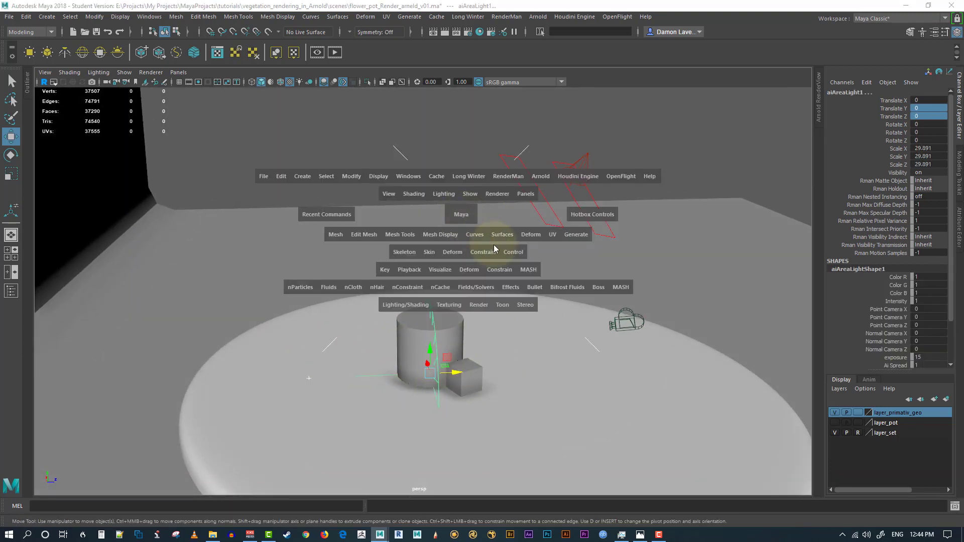
left_click(483, 252)
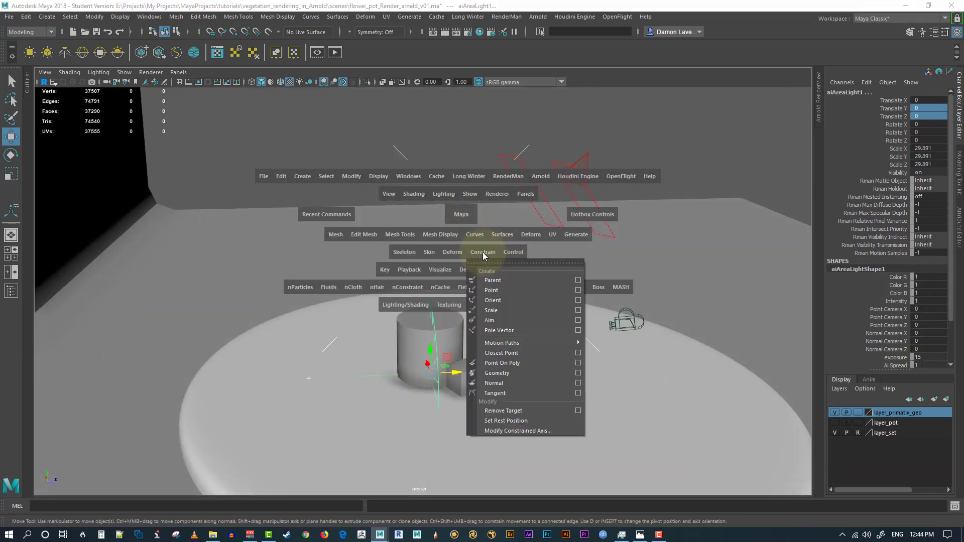
left_click(579, 320)
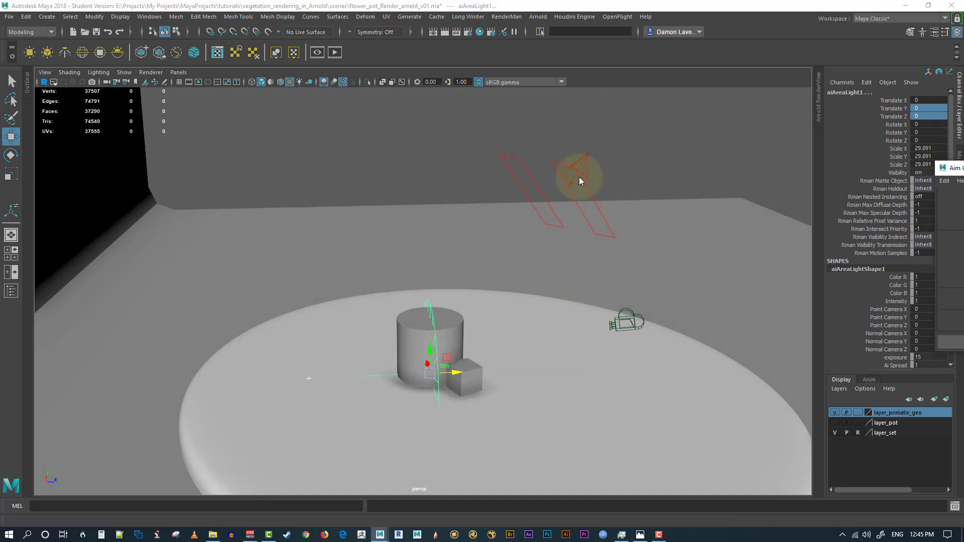
left_click(391, 192)
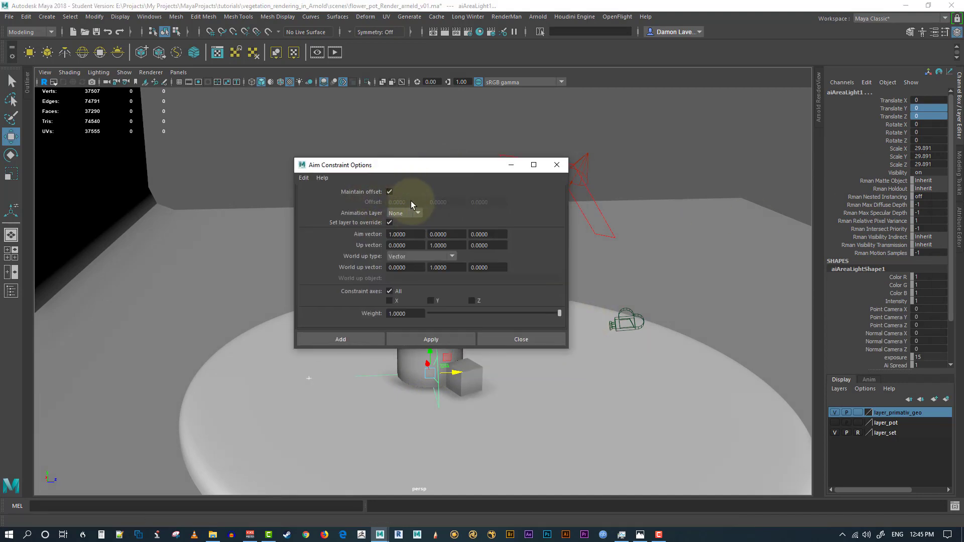
left_click(441, 340)
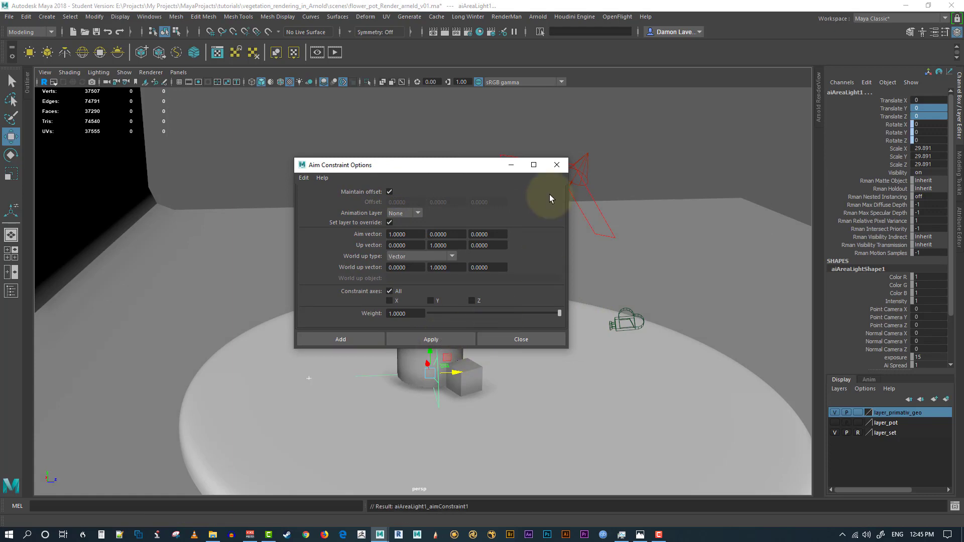
left_click(553, 167)
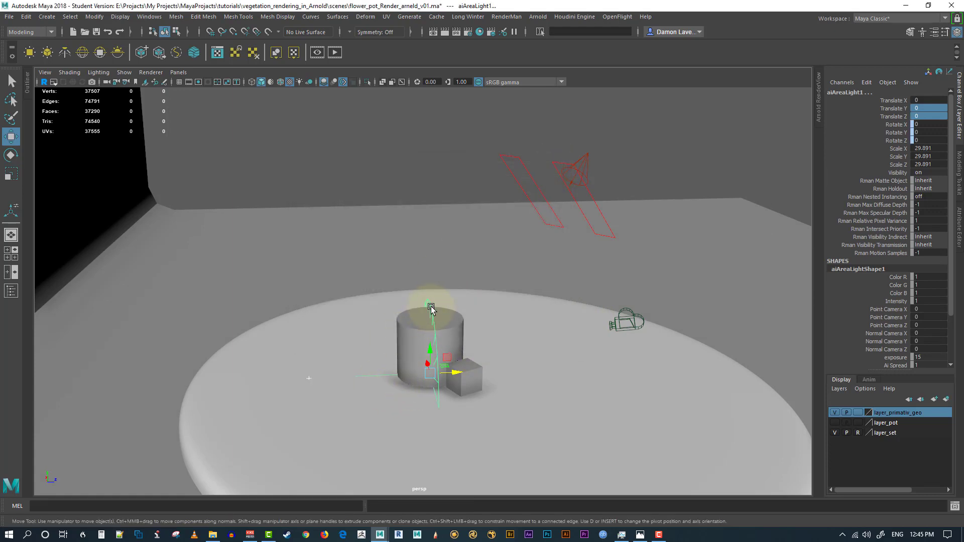
Step: Raise the area light away from the stand-ins and move the locator beside the cube, at about X -17.5, Y 9.9, Z 18
left_click_drag(430, 374, 669, 193)
left_click_drag(499, 335, 407, 362, "alt")
left_click(302, 432)
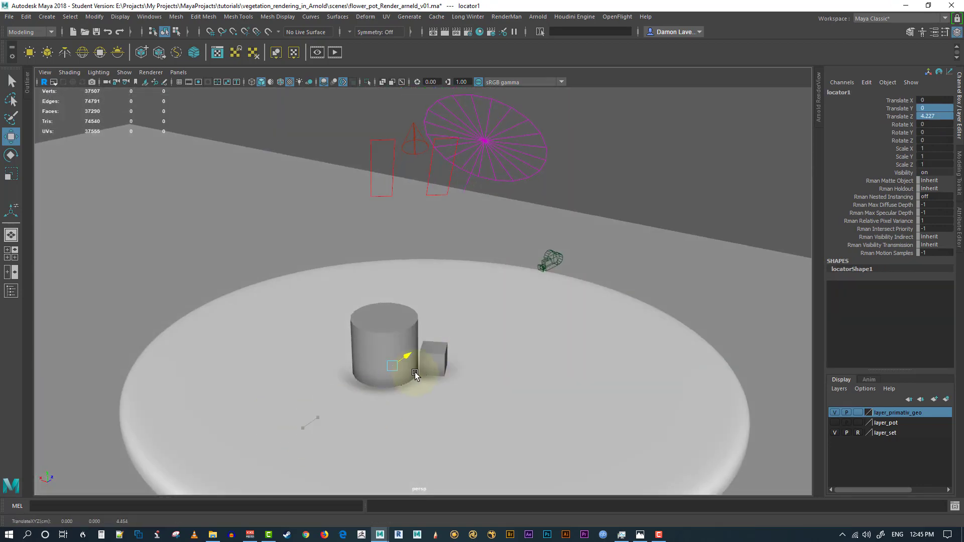
left_click_drag(486, 351, 477, 383, "alt")
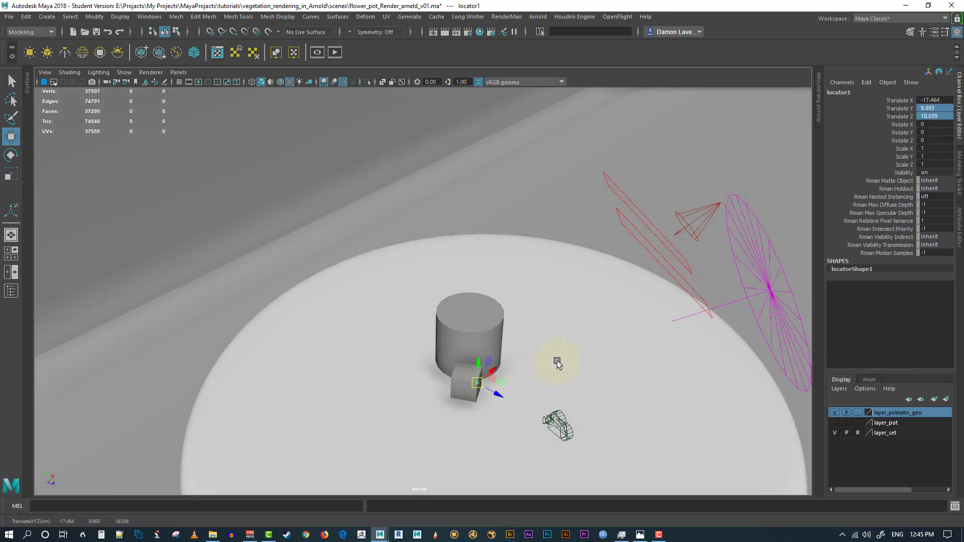
Step: Reposition the area light above the edge of the round set, near the shot camera
left_click_drag(556, 360, 482, 347, "alt")
left_click(715, 215)
left_click_drag(367, 205, 610, 312)
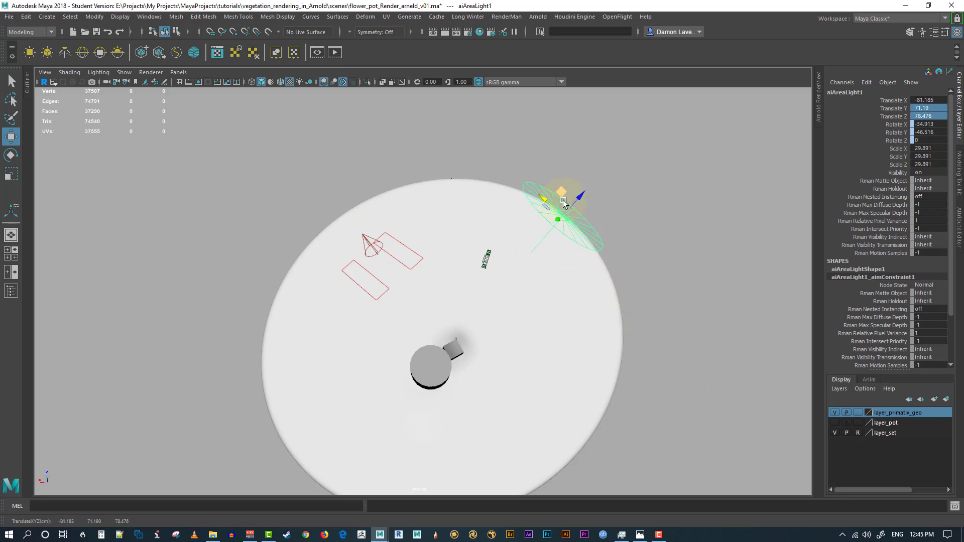
left_click_drag(546, 201, 578, 249)
left_click_drag(540, 342, 439, 75, "alt")
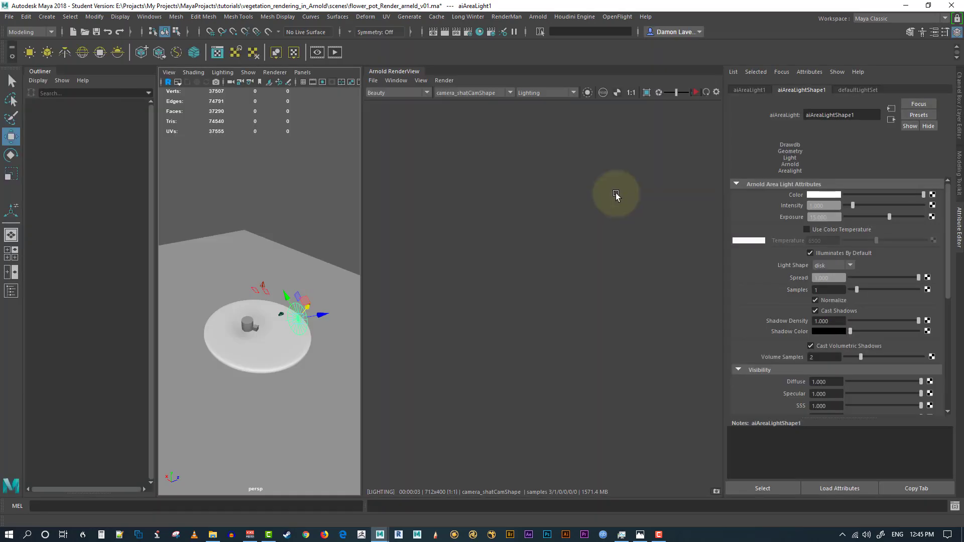
Step: Start the live Arnold render and set the area light's exposure to 12
left_click(695, 92)
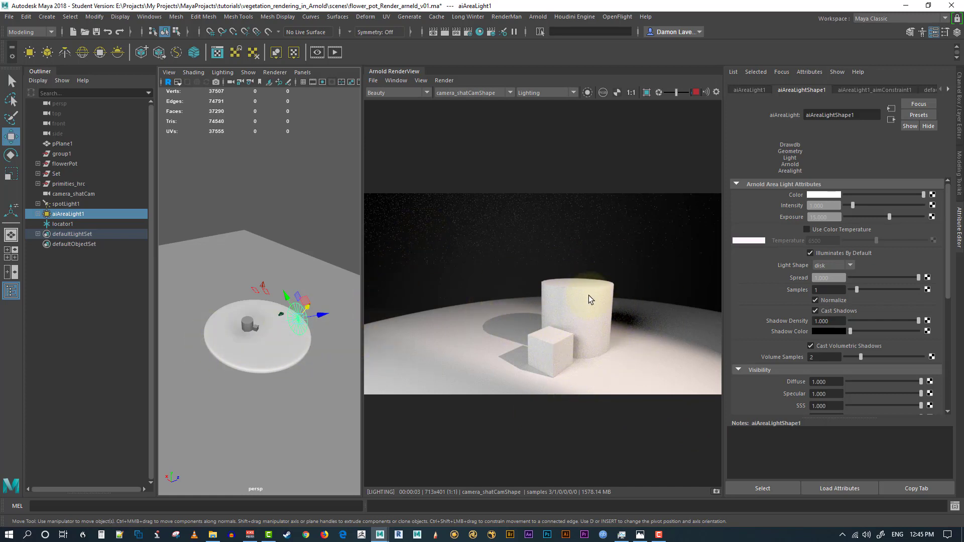
left_click(841, 217)
type("12")
key("Return")
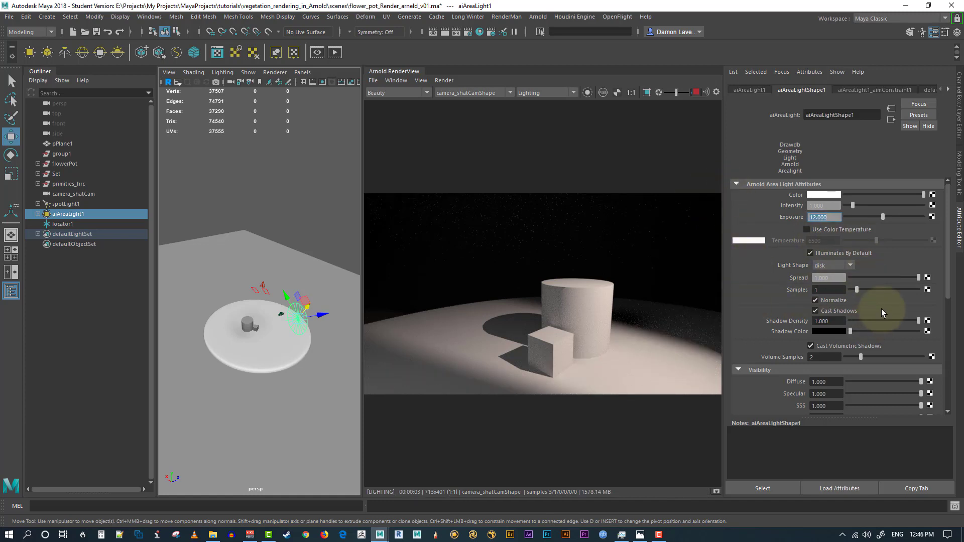
Step: Enable color temperature on the area light and set it to 7500
left_click(813, 230)
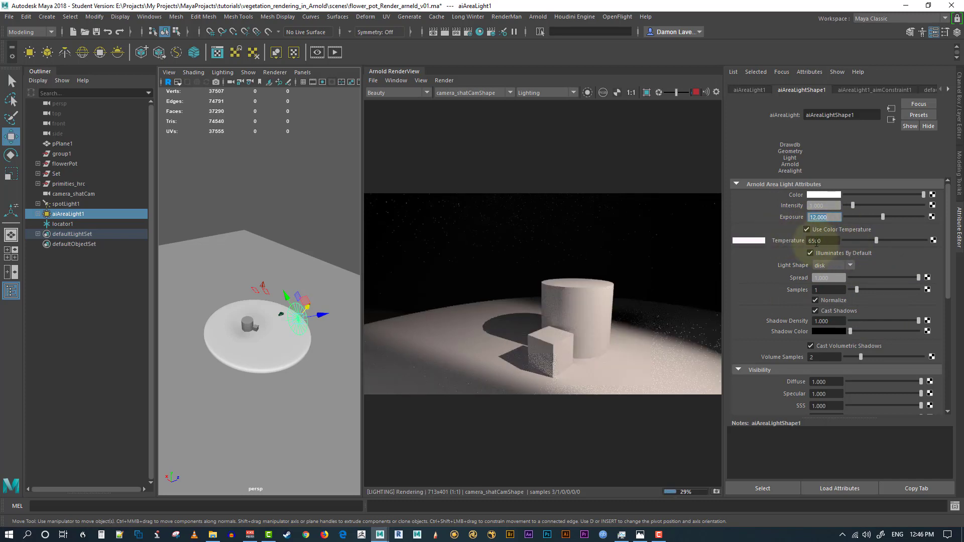
left_click(828, 241)
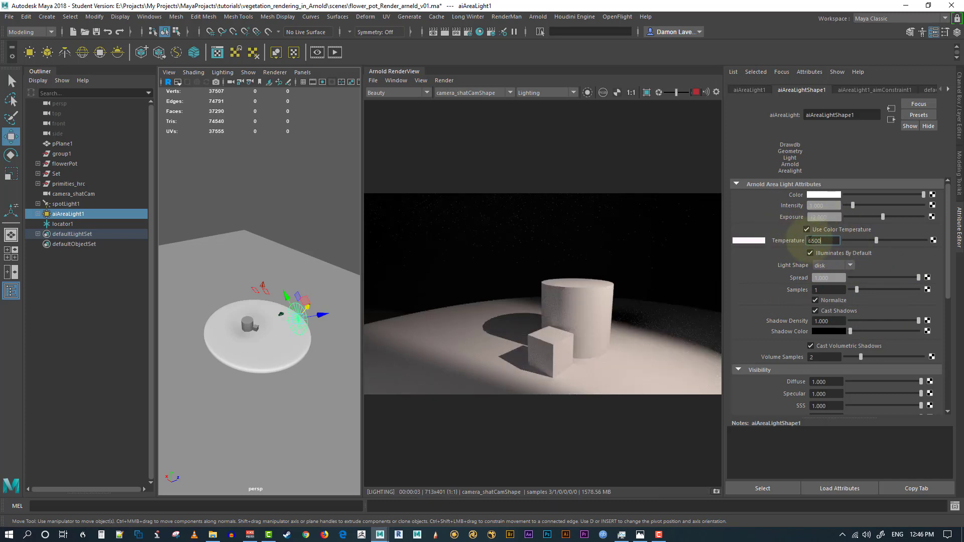
left_click_drag(813, 240, 786, 235)
type("7")
key("Return")
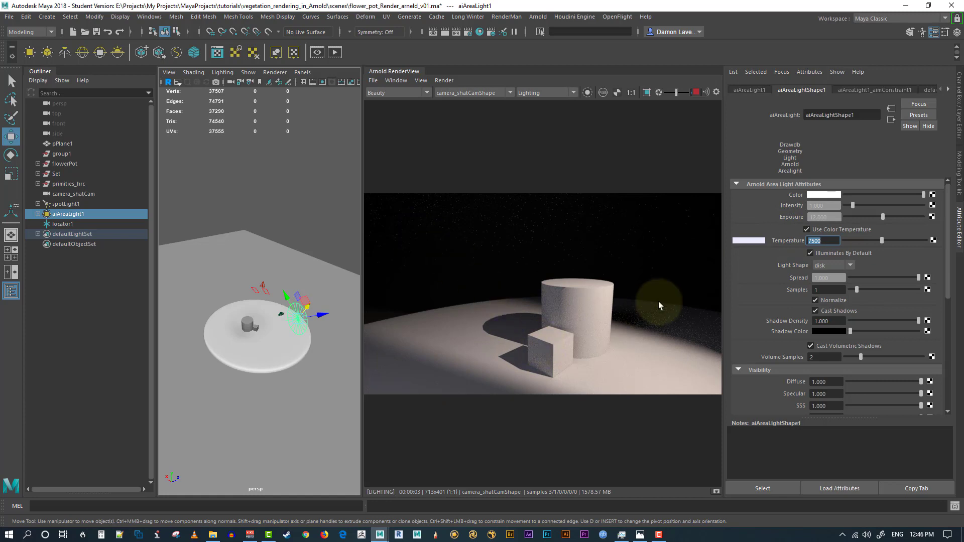
Step: Set the area light's exposure to 13
left_click(812, 218)
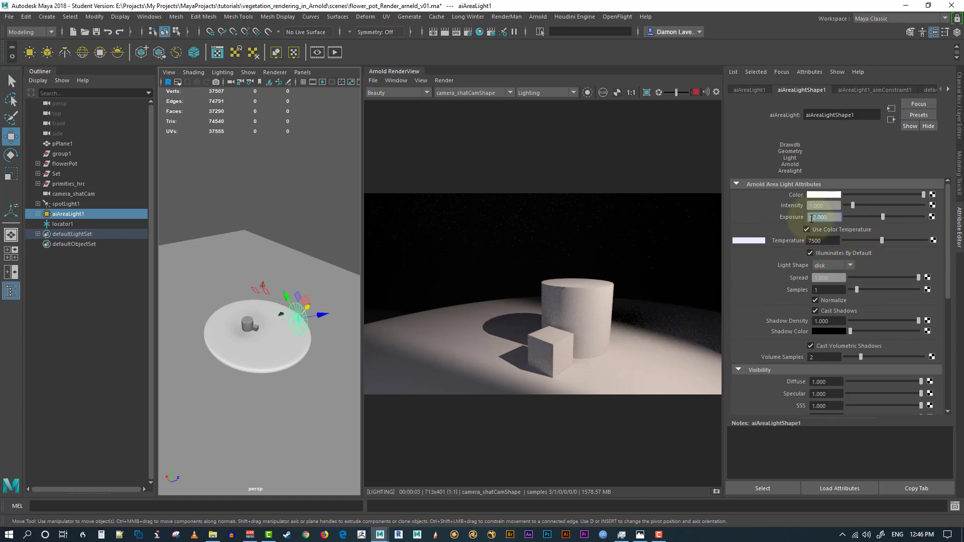
type("13")
key("Return")
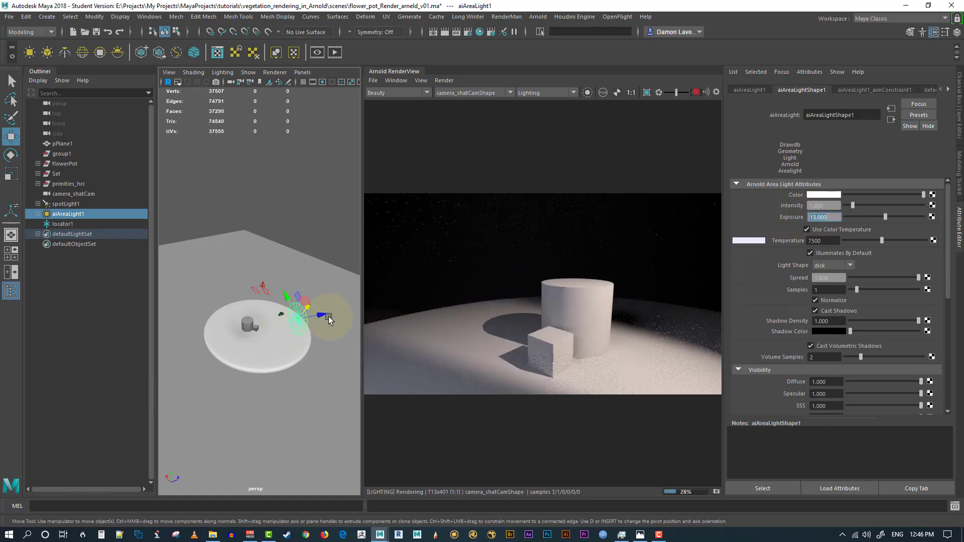
Step: Move the area light around the stand-ins to the opposite side of the round set, testing positions in the live render
left_click_drag(329, 318, 318, 318)
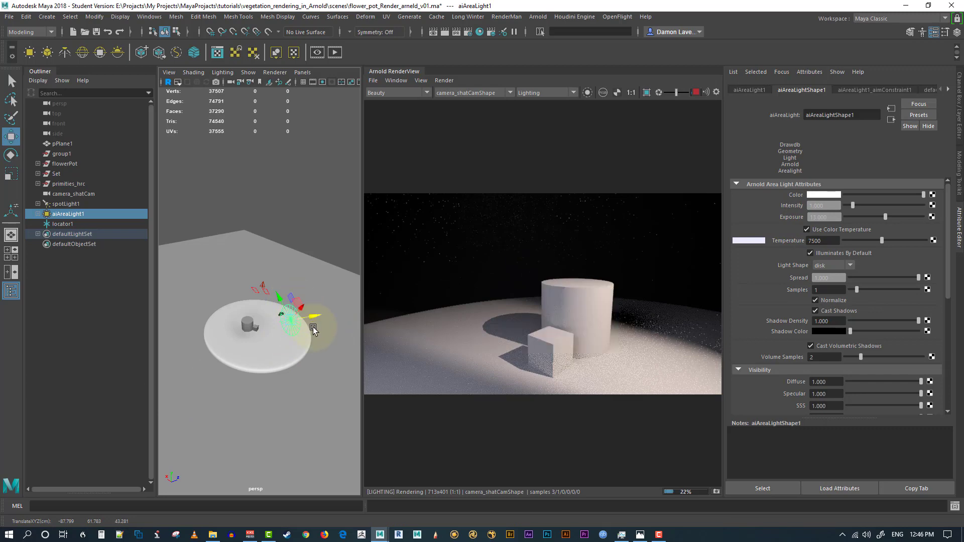
left_click_drag(286, 304, 276, 344)
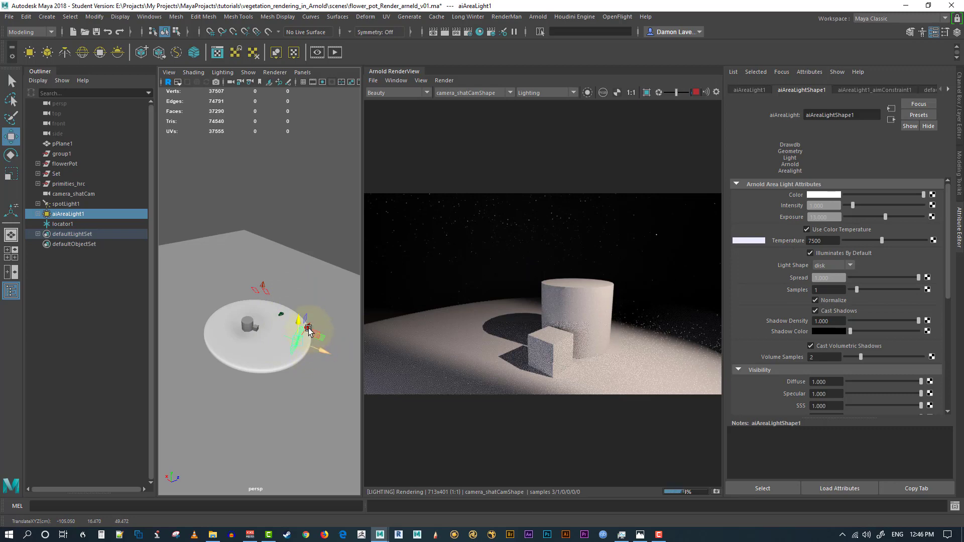
left_click_drag(308, 330, 269, 345)
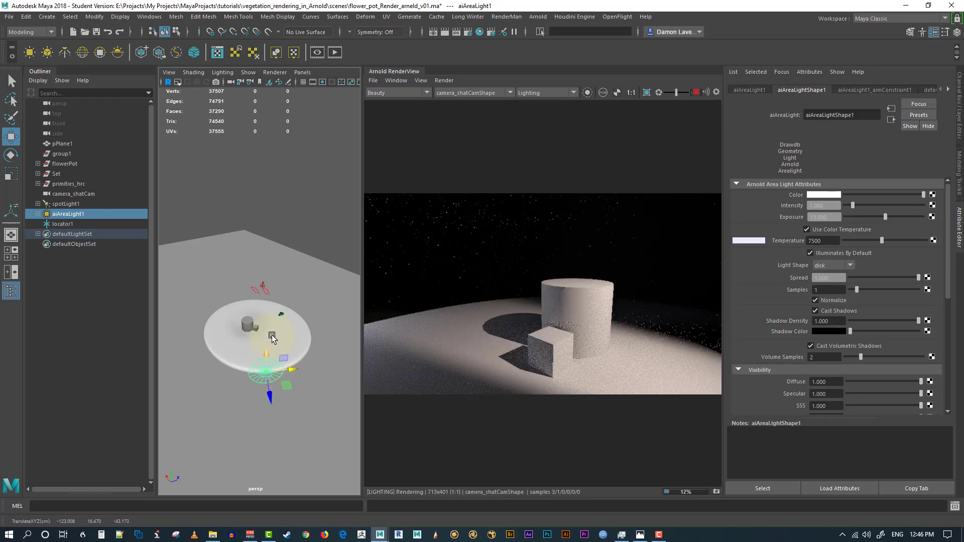
left_click_drag(271, 357, 267, 327)
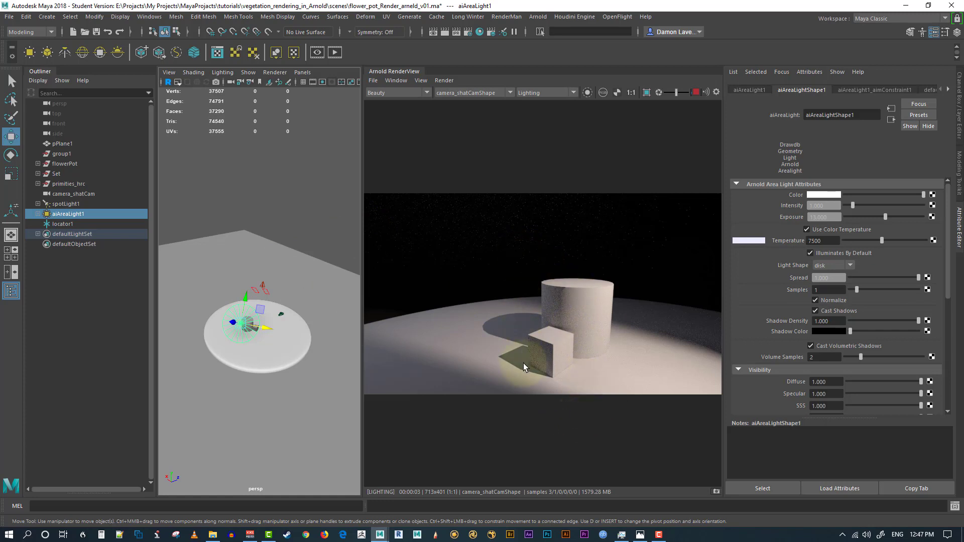
Step: Lower the spot light's shadow density to about 0.895
left_click(261, 280)
scroll(841, 231, "up", 3)
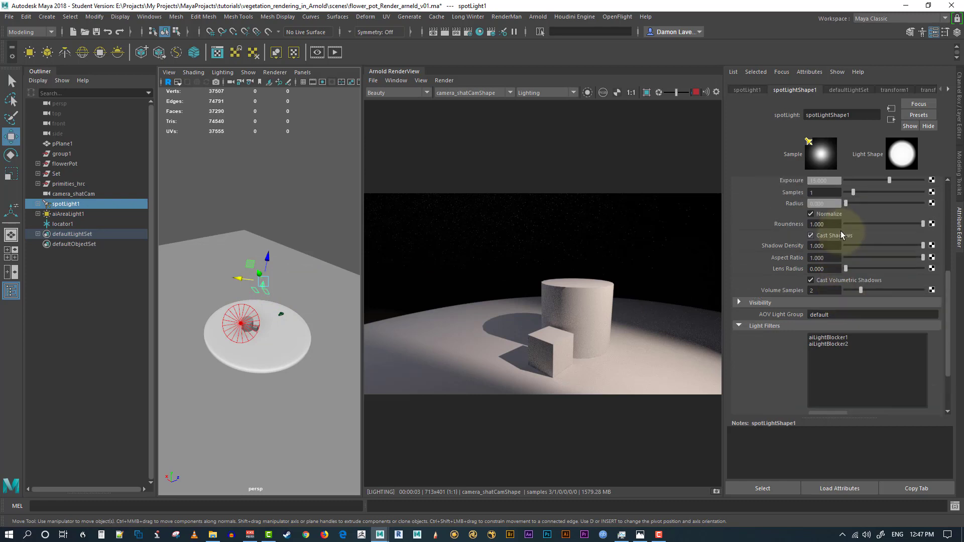
left_click_drag(917, 245, 914, 245)
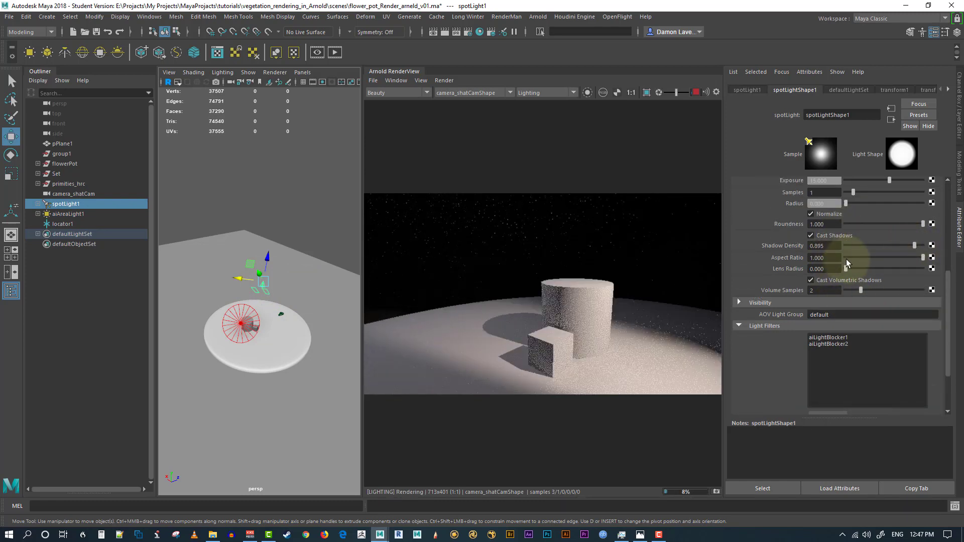
Step: Set the spot light's Arnold samples to 2
scroll(843, 246, "up", 2)
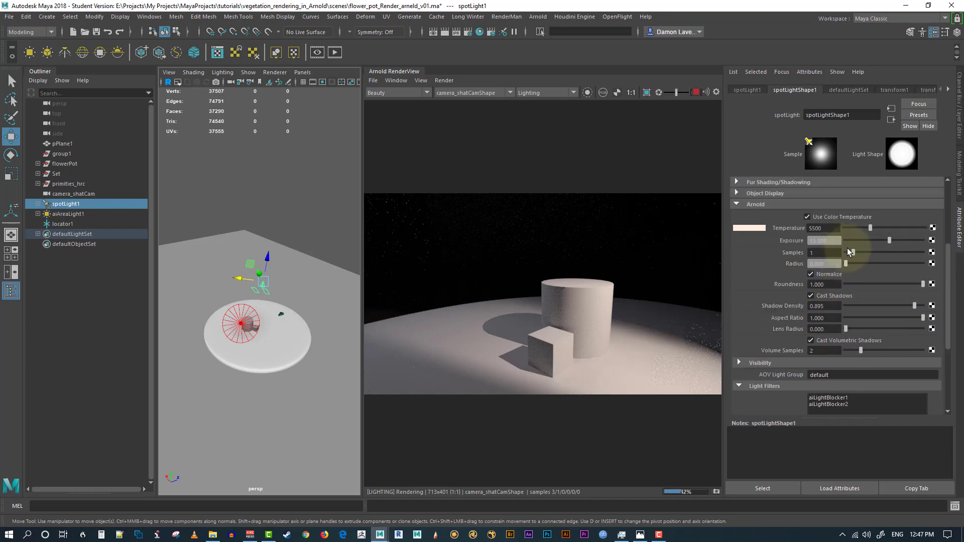
left_click(826, 253)
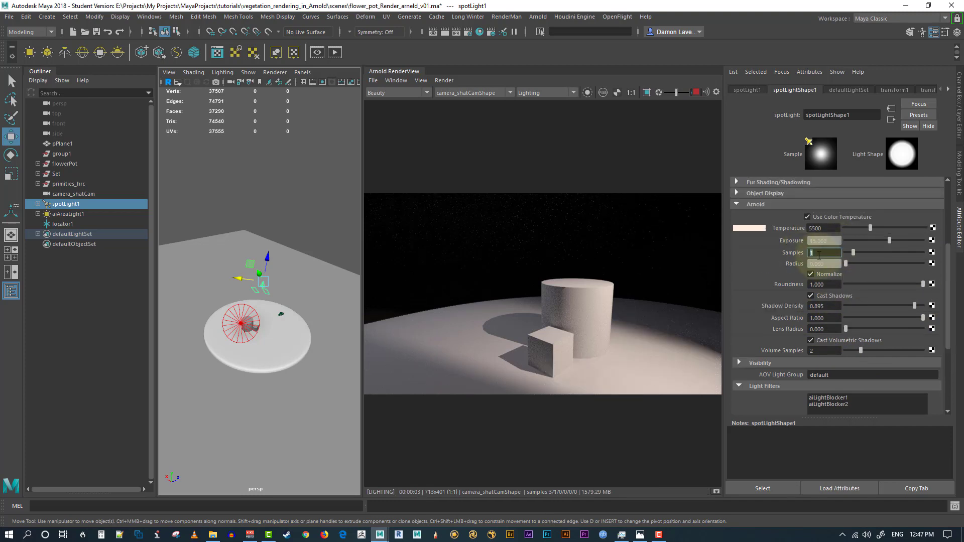
type("2")
key("Return")
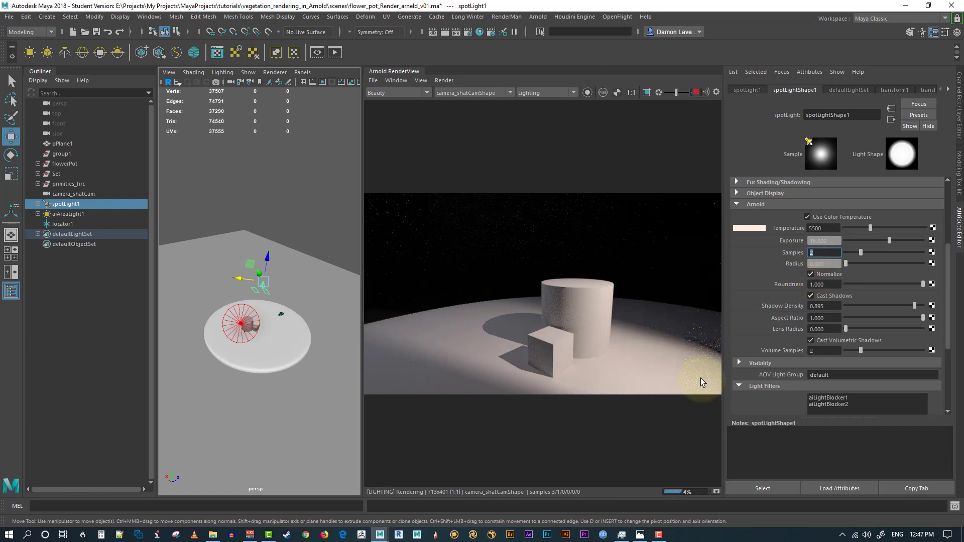
Step: Set the spot light's radius to 2 to soften its shadows
mouse_move(849, 261)
left_mouse_down()
mouse_move(869, 264)
mouse_move(853, 264)
left_mouse_up()
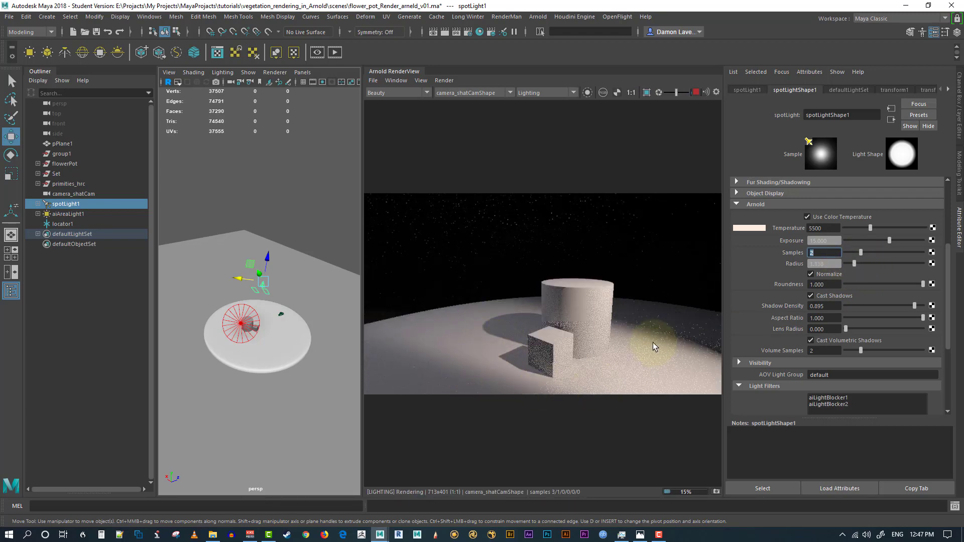
left_click_drag(832, 265, 791, 269)
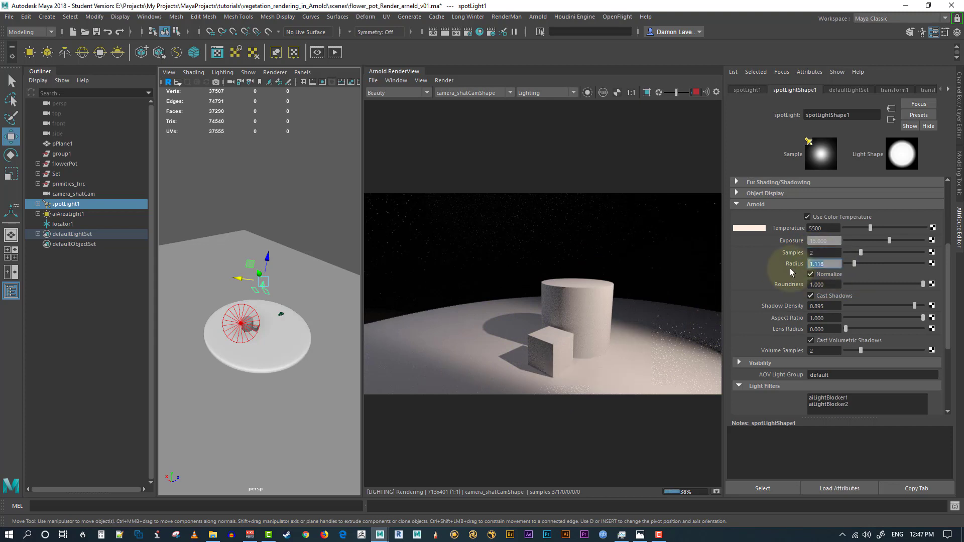
type("2")
key("Return")
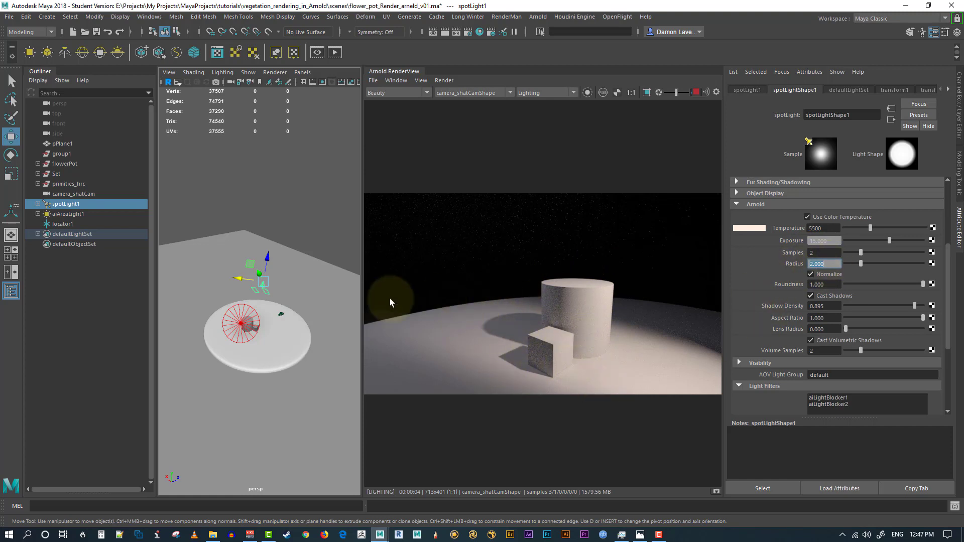
Step: Create a second Maya spot light in the scene
left_click(302, 205)
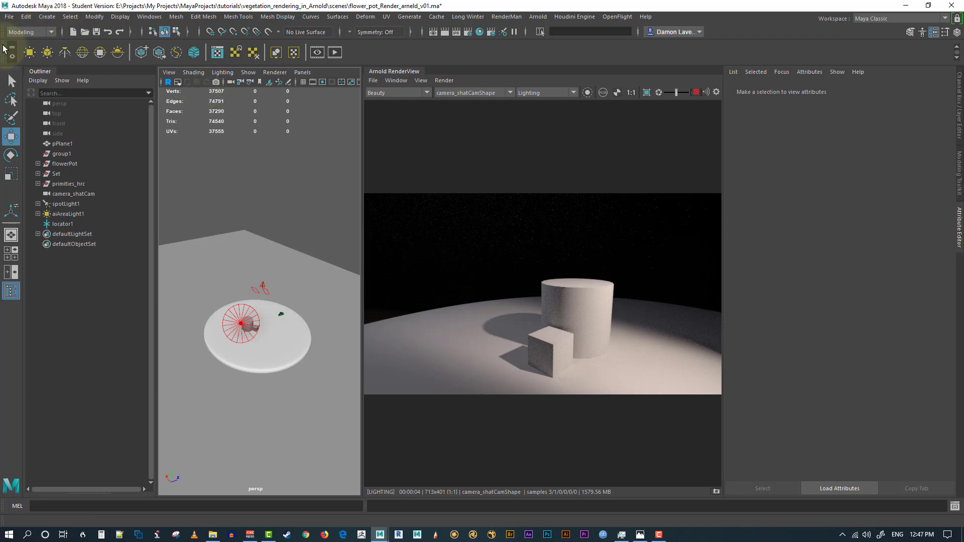
left_click(43, 18)
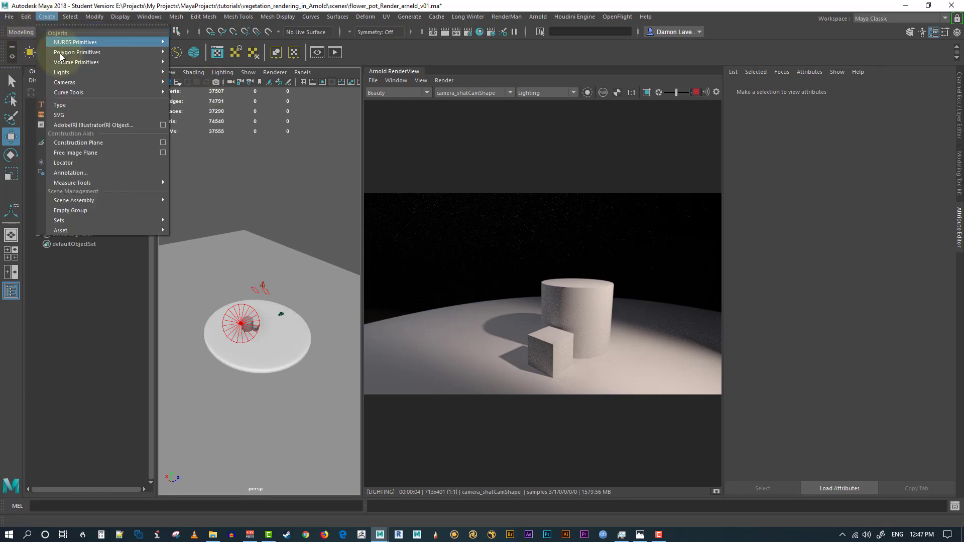
mouse_move(77, 71)
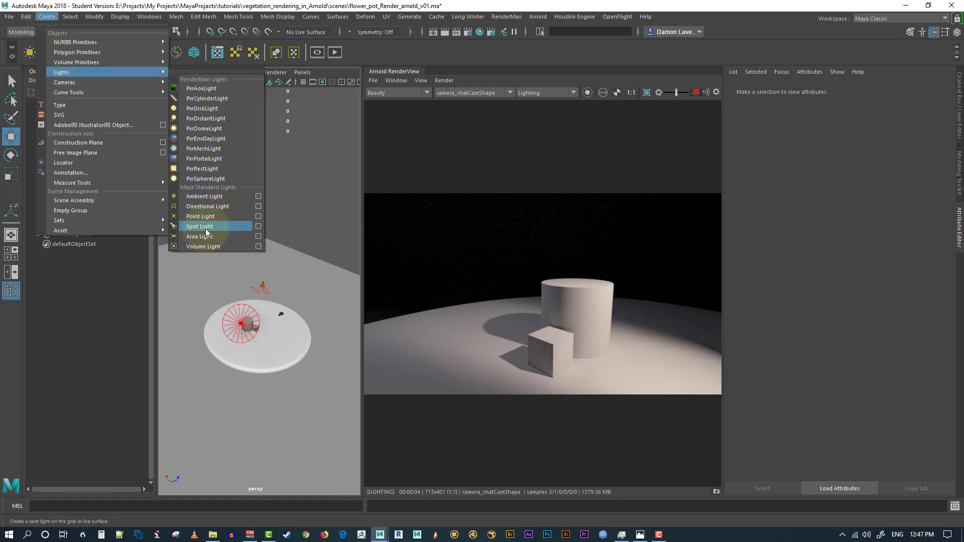
left_click(226, 226)
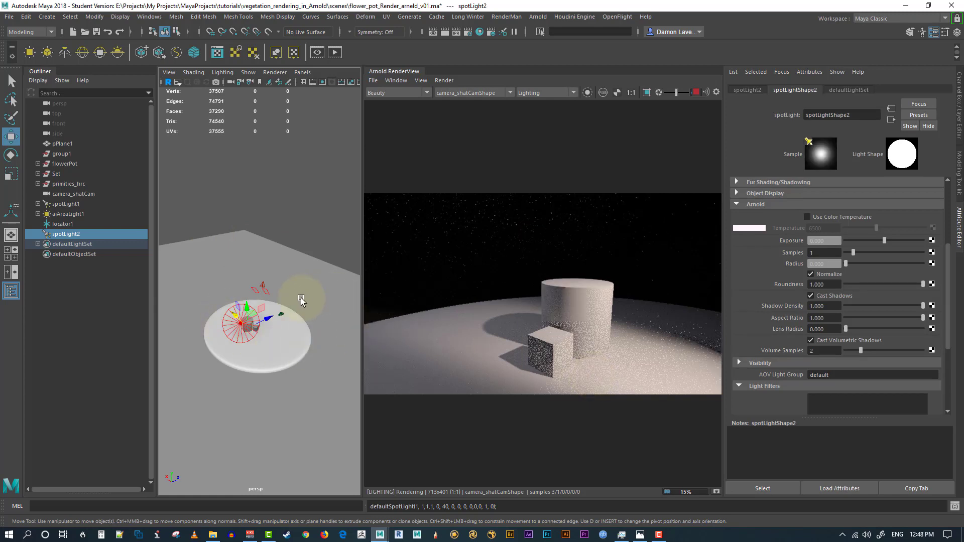
left_click_drag(302, 300, 219, 317, "alt")
left_click_drag(220, 375, 218, 361, "alt")
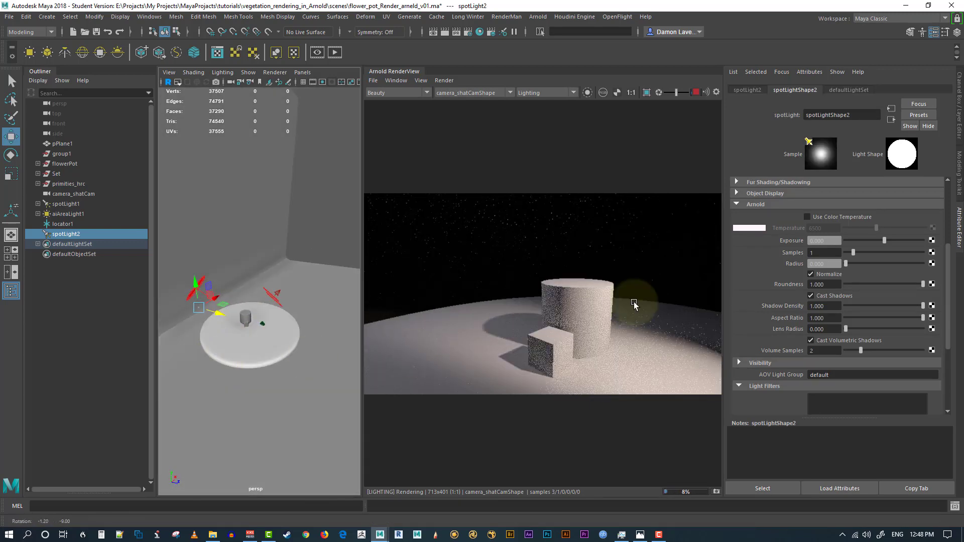
Step: Set the second spot light's Arnold radius to 1 and its exposure to 20
left_click(822, 263)
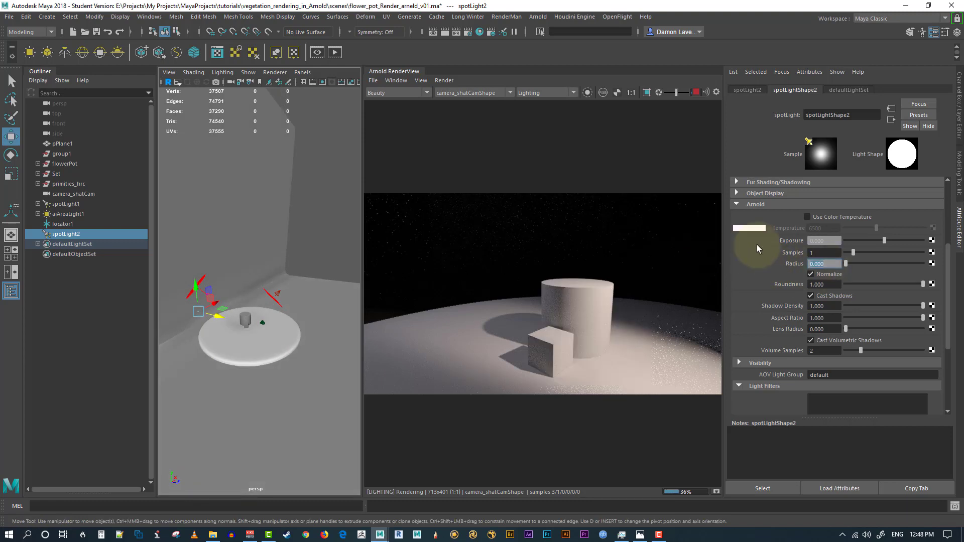
type("20")
key("Return")
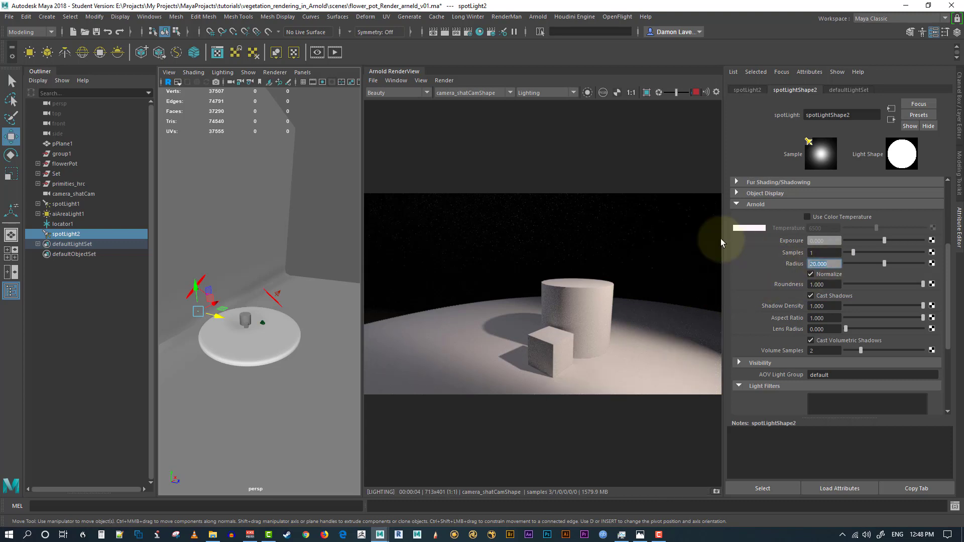
type("1")
key("Return")
scroll(800, 255, "up", 3)
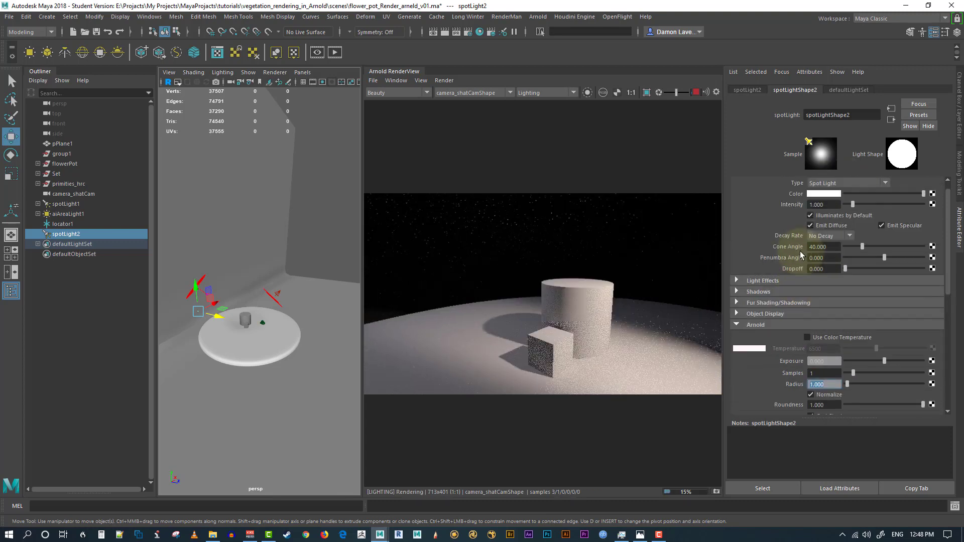
scroll(802, 238, "up", 1)
left_click_drag(832, 373, 772, 376)
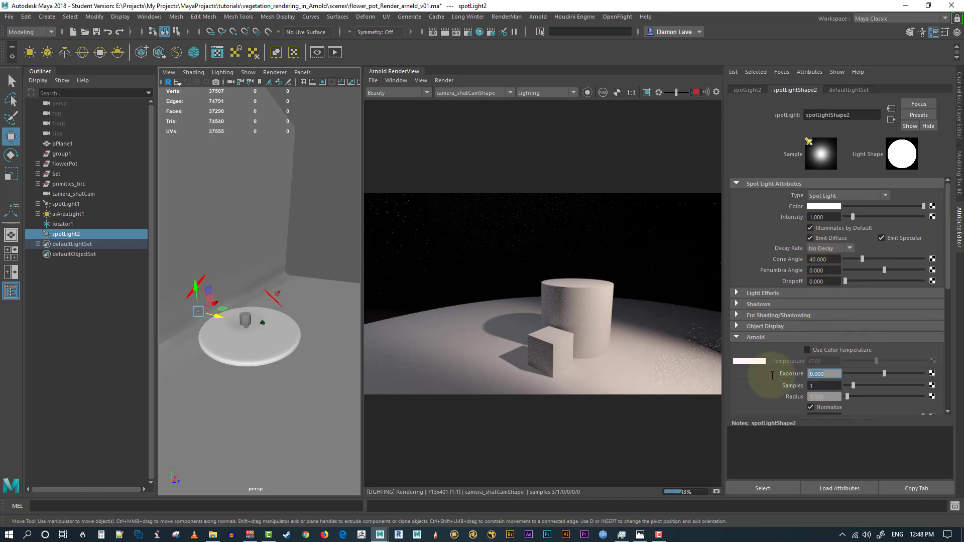
type("20")
key("Return")
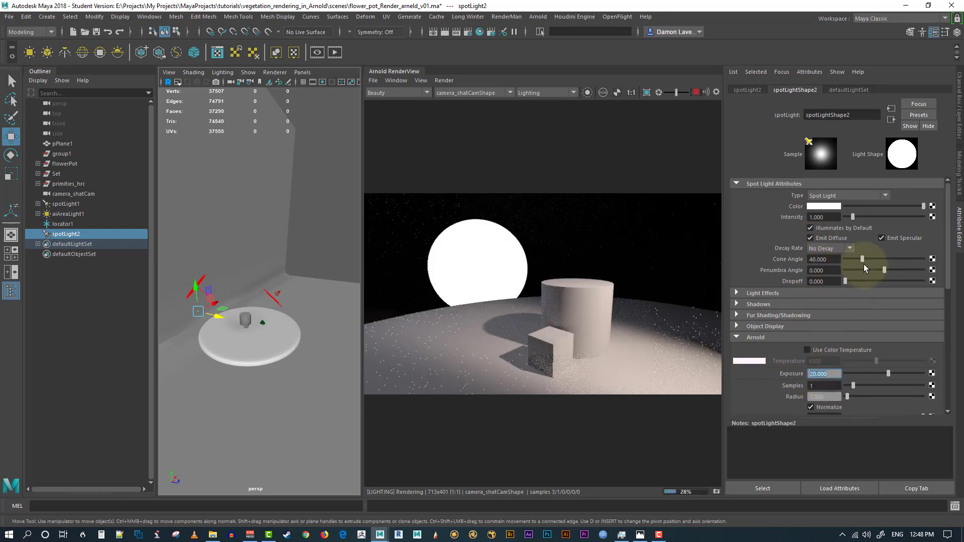
Step: Widen the second spot light's cone angle to about 49 and soften its edge with a penumbra angle of about 7.4
left_click_drag(861, 258, 913, 272)
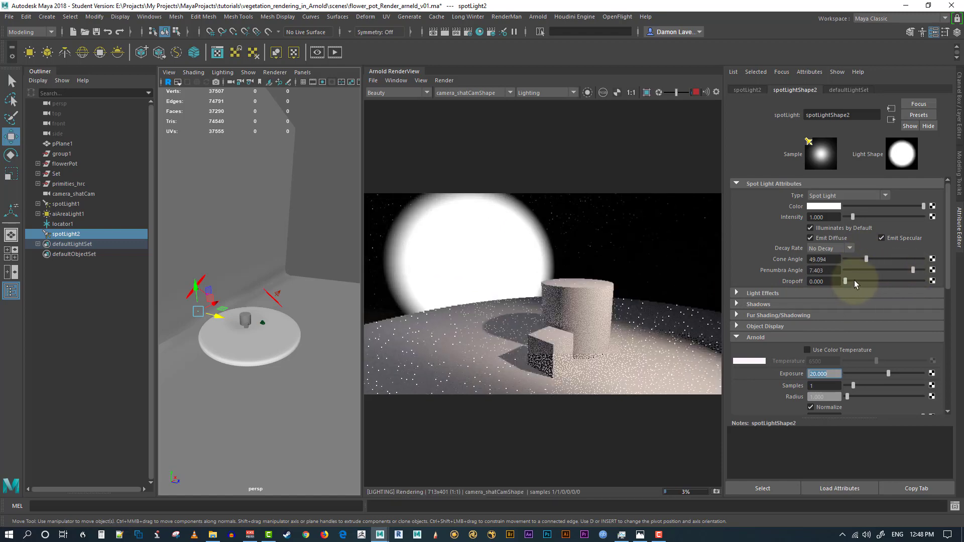
left_click_drag(854, 281, 843, 282)
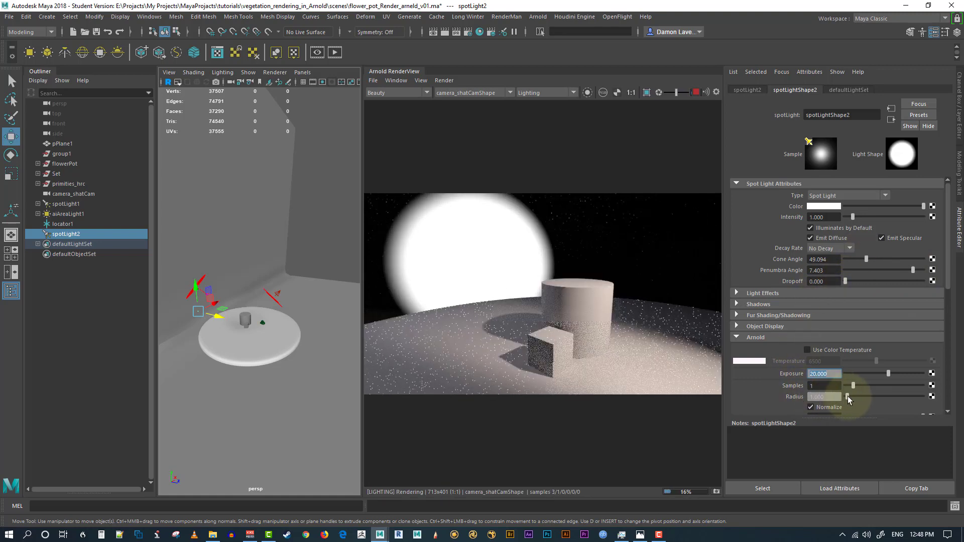
left_click_drag(242, 307, 249, 303, "alt")
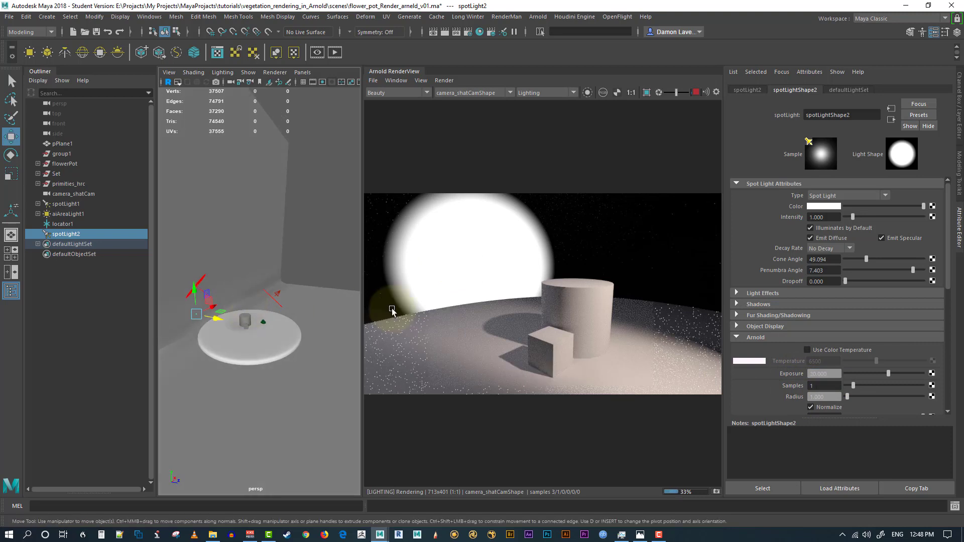
Step: Enable color temperature on the second spot light and set it to 10000 for a cool blue tint
left_click(807, 350)
left_click(824, 361)
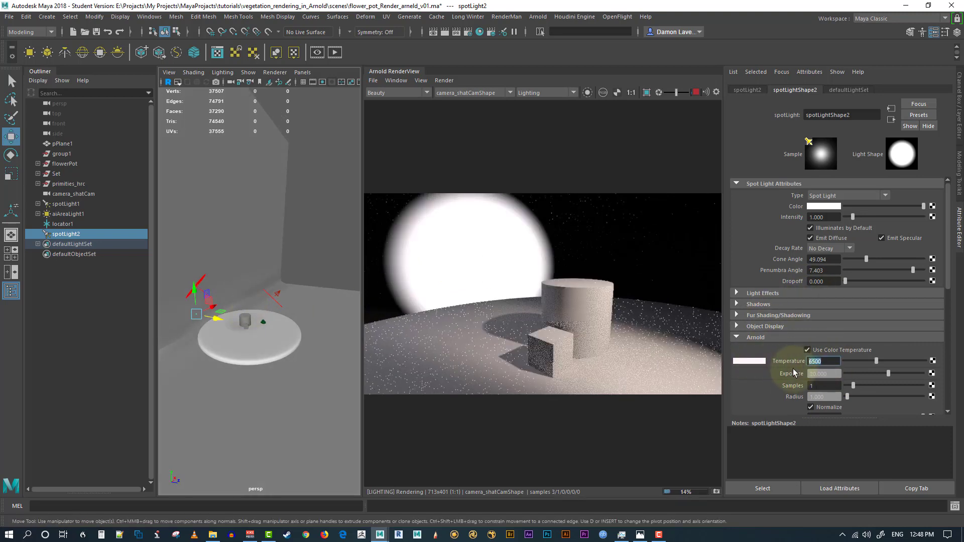
type("10000")
key("Return")
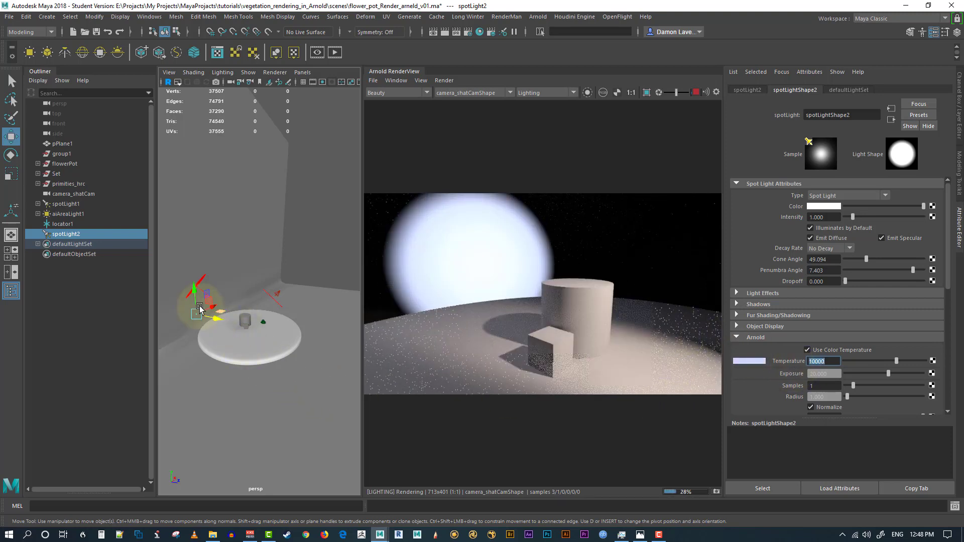
Step: Show the second spot light's origin and aim-point manipulators and move the aim point toward the backdrop wall
key("t")
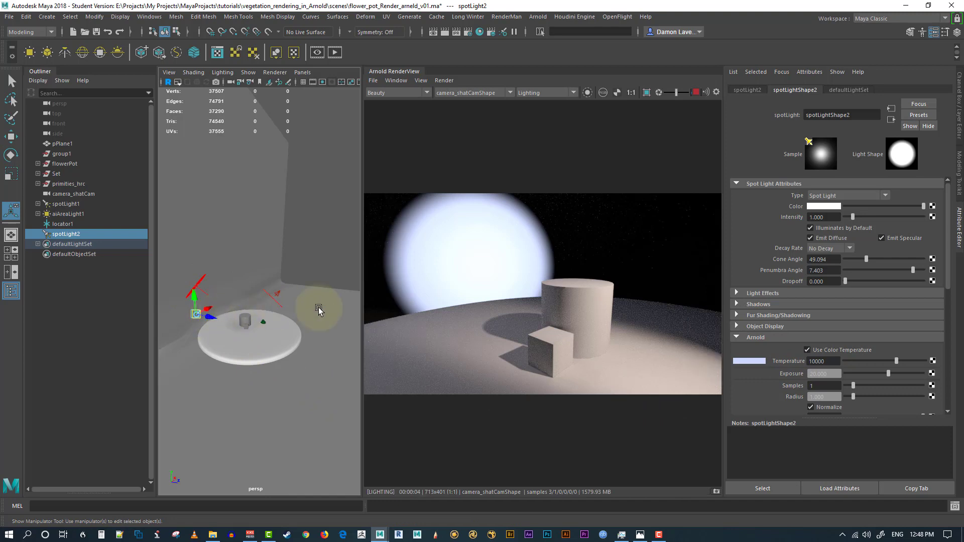
left_click_drag(231, 341, 267, 340, "alt")
left_click_drag(190, 336, 246, 333)
middle_click_drag(216, 365, 315, 359, "alt")
left_click_drag(209, 310, 194, 284)
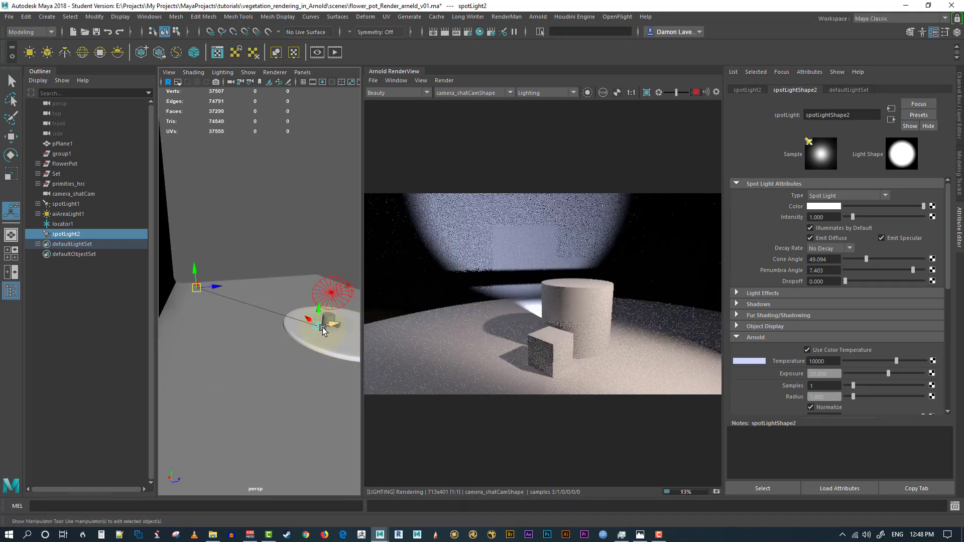
Step: Move the second spot light's origin below the round set and lower its aim point, checking the backdrop glow in the live render
mouse_move(288, 418)
left_mouse_down()
mouse_move(272, 426)
mouse_move(287, 421)
left_mouse_up()
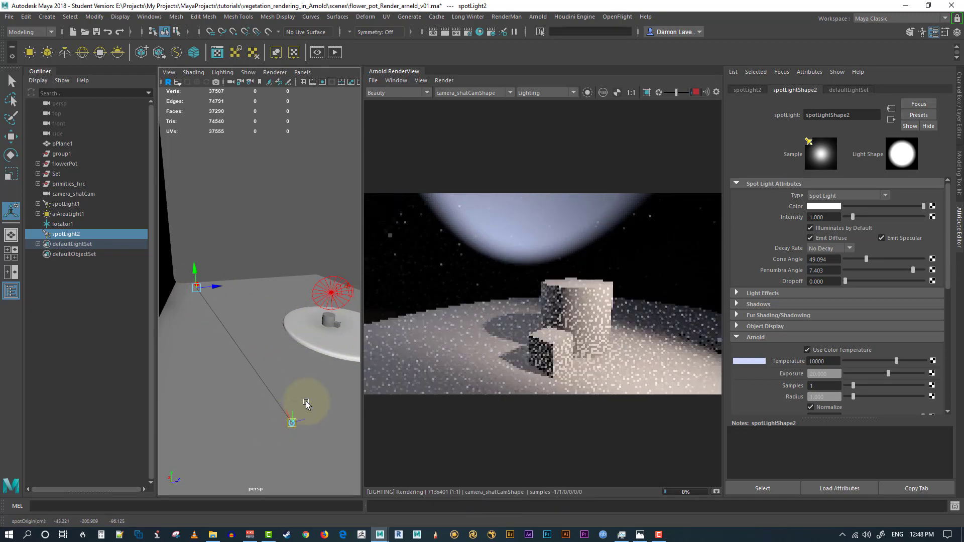
left_click_drag(276, 323, 274, 397, "alt")
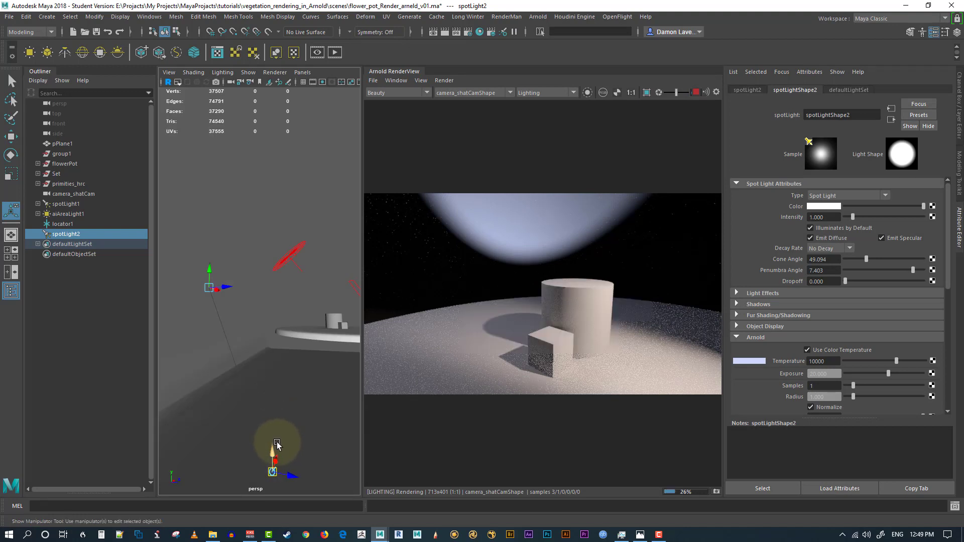
left_click_drag(270, 449, 168, 349)
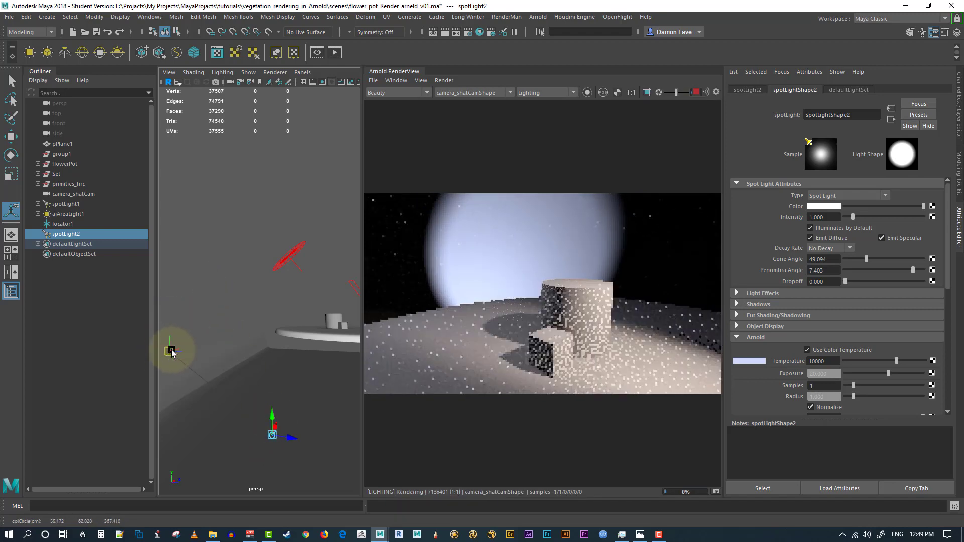
left_click_drag(196, 306, 223, 301, "alt")
left_click_drag(270, 440, 314, 346)
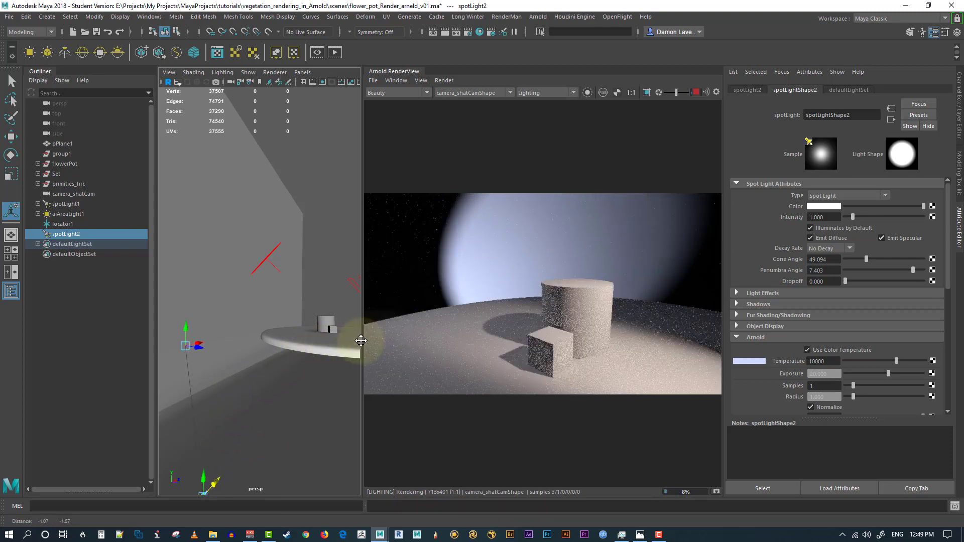
Step: Bring the second spot light closer to the base of the backdrop, raise its aim point and push it further back
middle_click_drag(274, 368, 239, 366, "alt")
right_click_drag(239, 366, 196, 365, "alt")
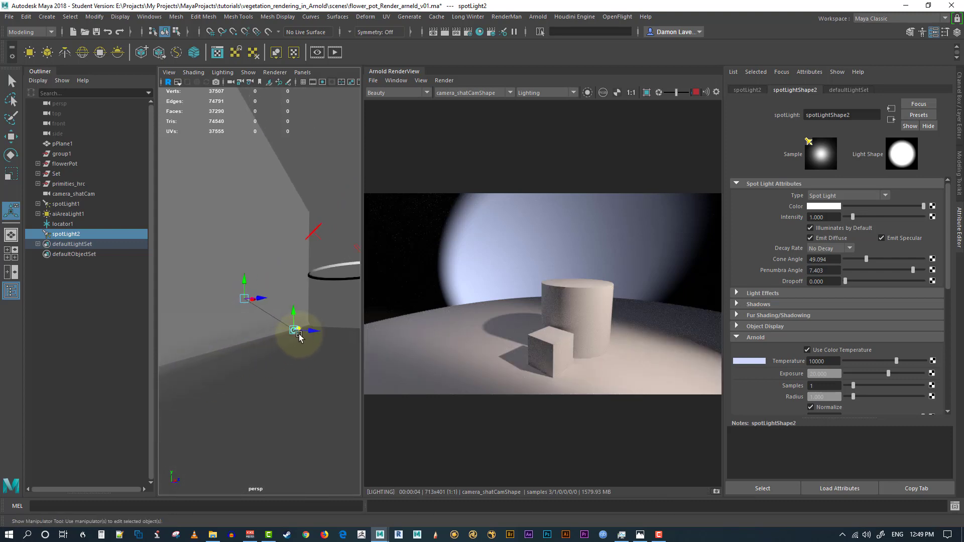
left_click_drag(312, 333, 254, 258)
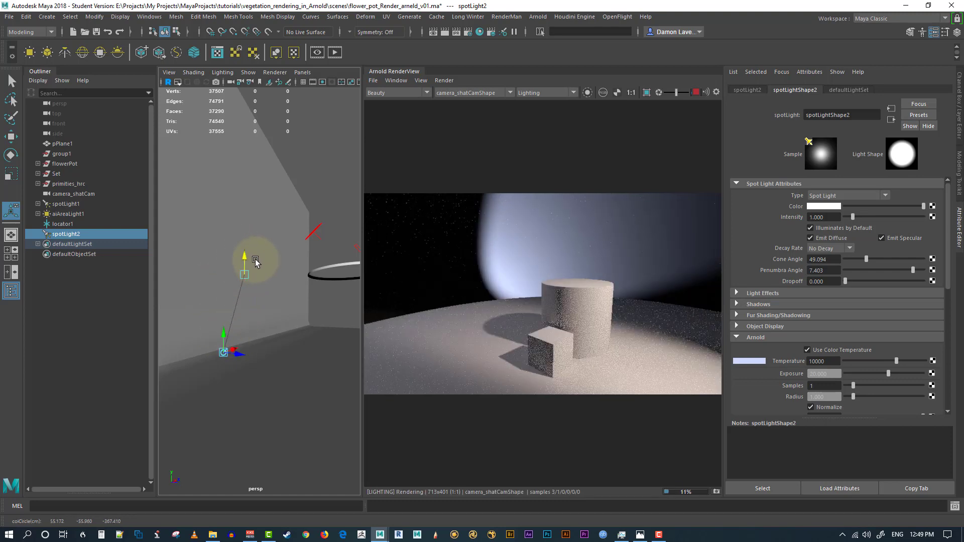
mouse_move(235, 349)
left_mouse_down()
mouse_move(277, 333)
mouse_move(234, 345)
mouse_move(211, 371)
mouse_move(215, 361)
mouse_move(238, 360)
left_mouse_up()
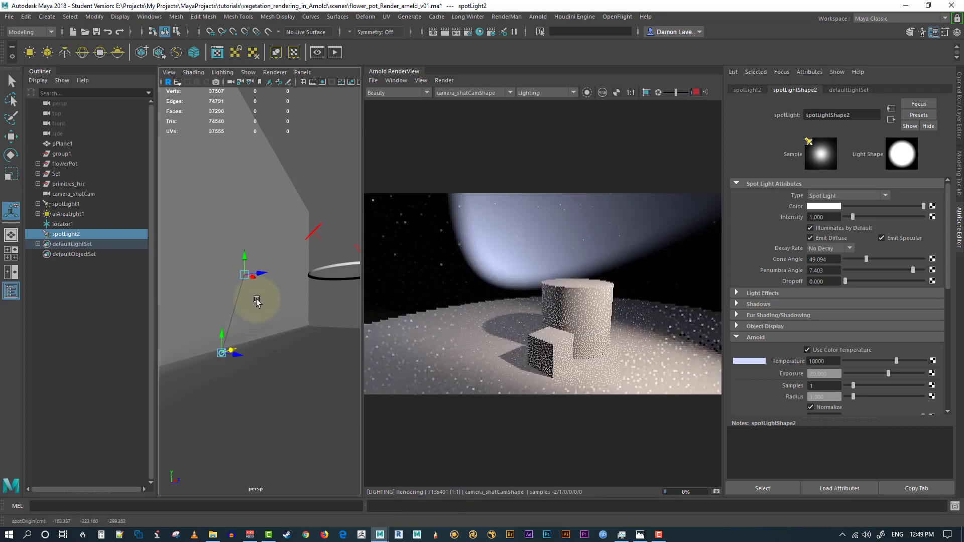
left_click_drag(259, 274, 223, 279)
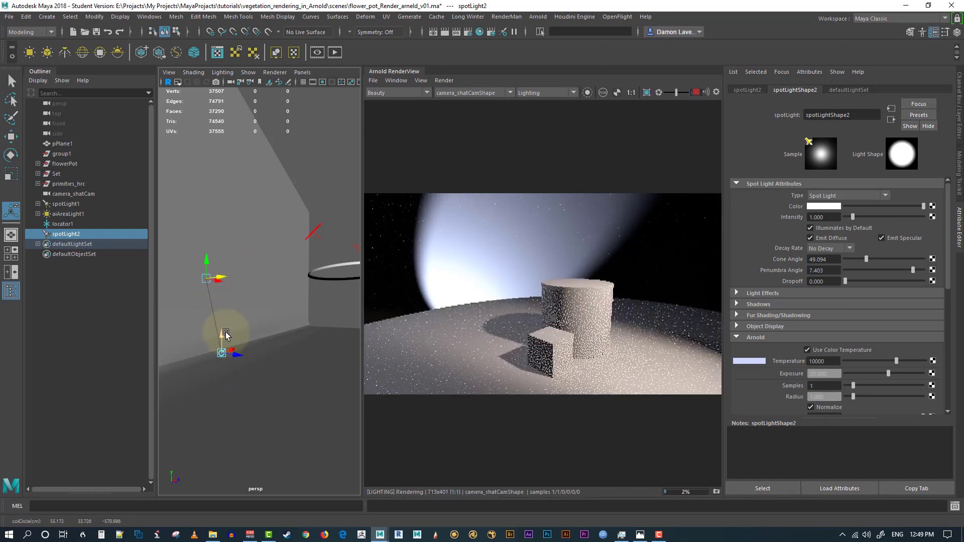
Step: Shift the second spot light's origin far sideways along the backdrop to spread a cool gradient across the background
left_click_drag(206, 357, 9, 408)
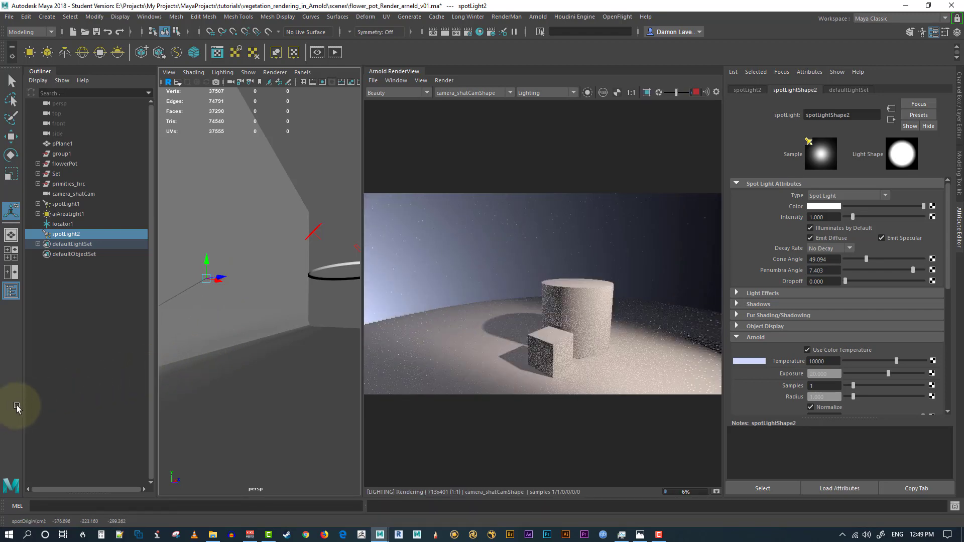
middle_click_drag(218, 341, 39, 393)
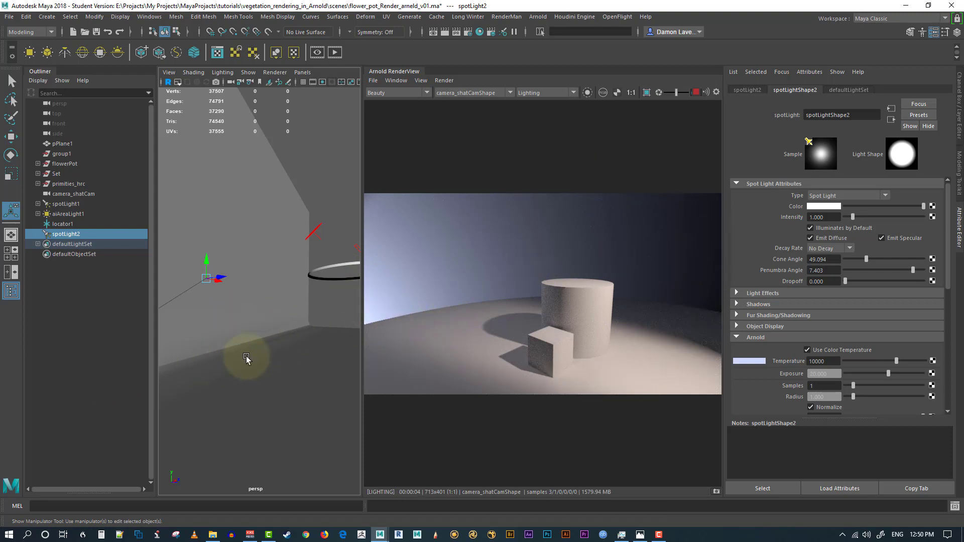
middle_click_drag(269, 372, 301, 376, "alt")
right_click_drag(302, 376, 238, 378, "alt")
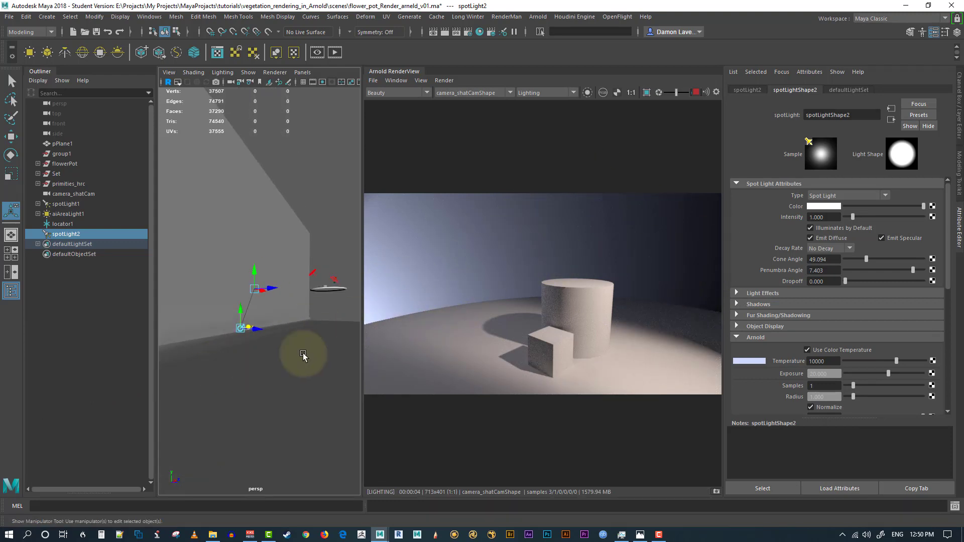